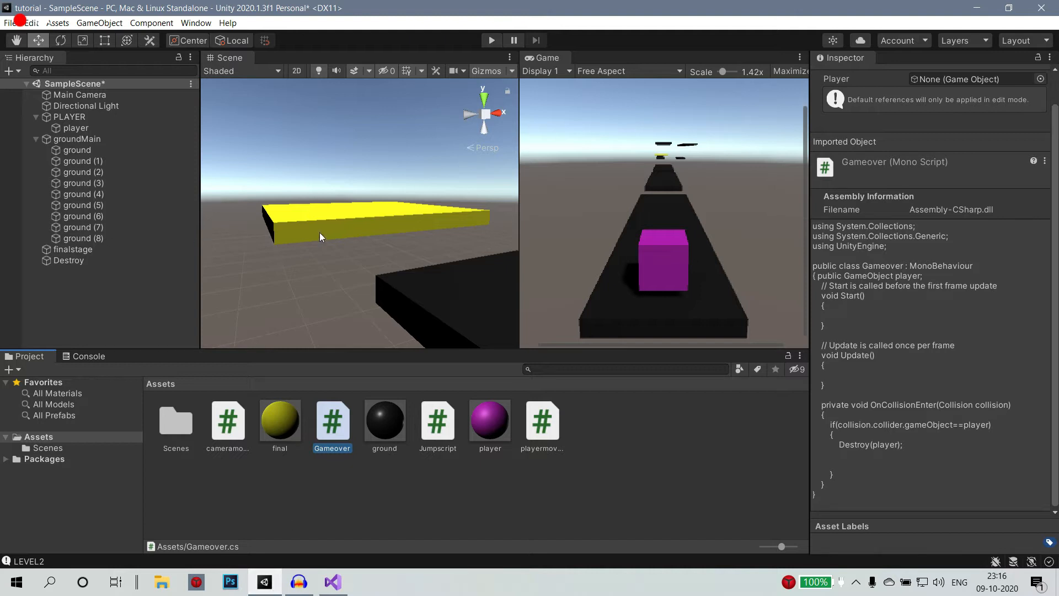
Select the finalstage object in the scene and bring up the end of its component list.
click(95, 253)
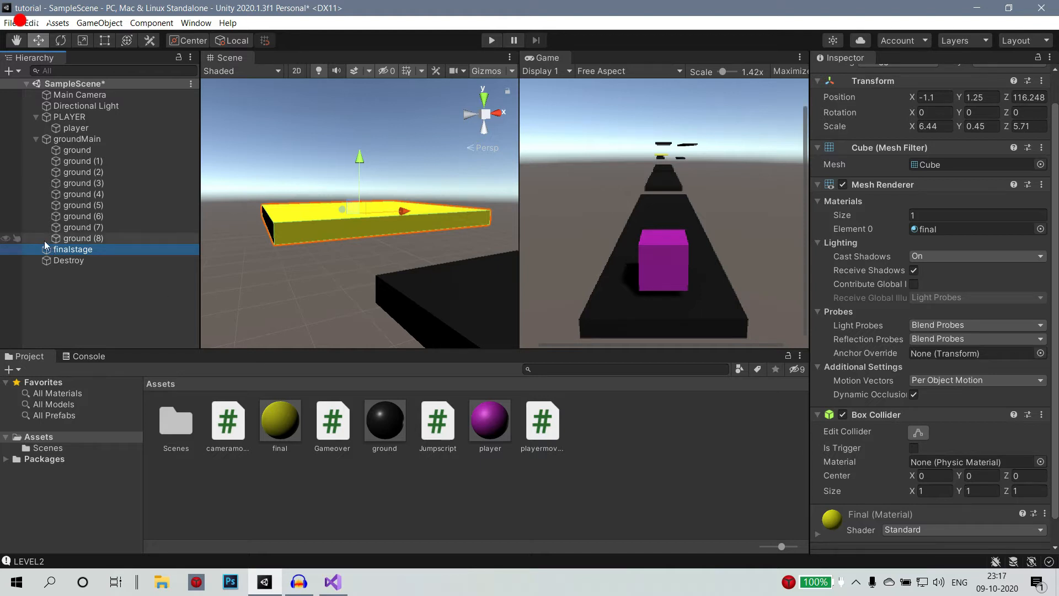
key(F2)
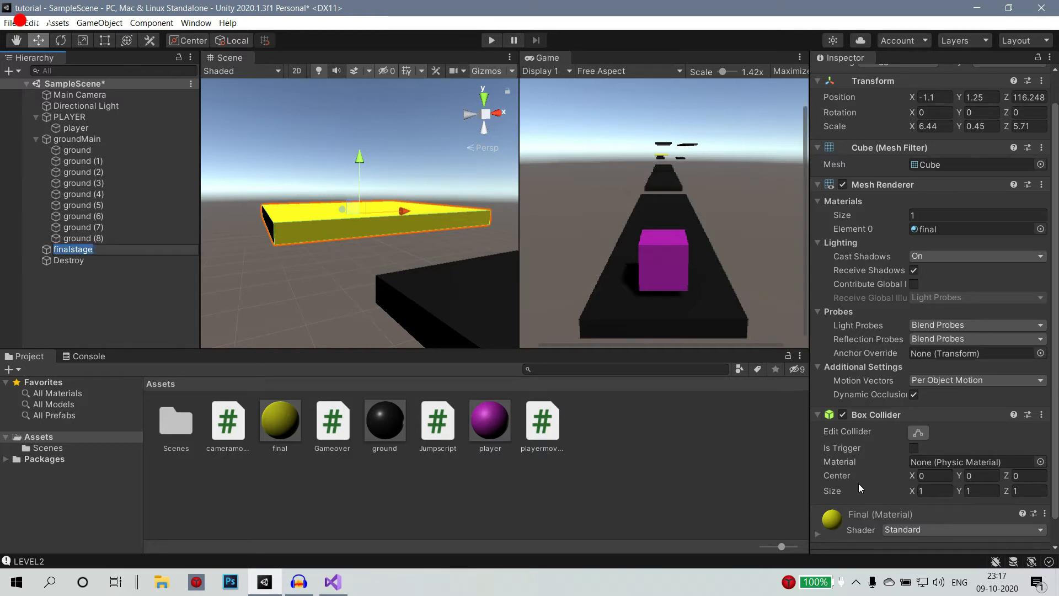
scroll(844, 476, down, 2)
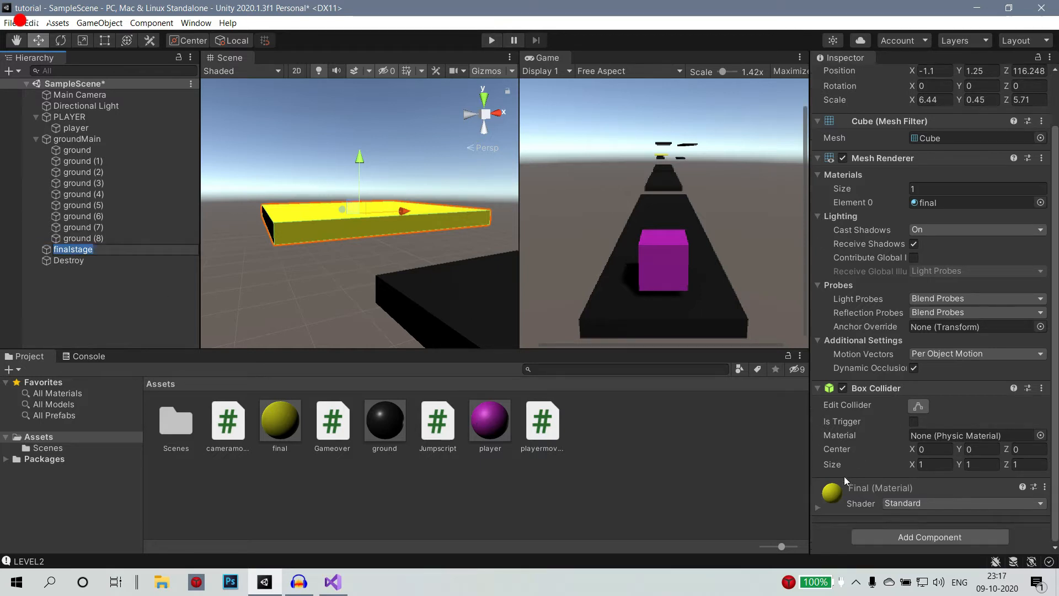
click(899, 531)
text(gam)
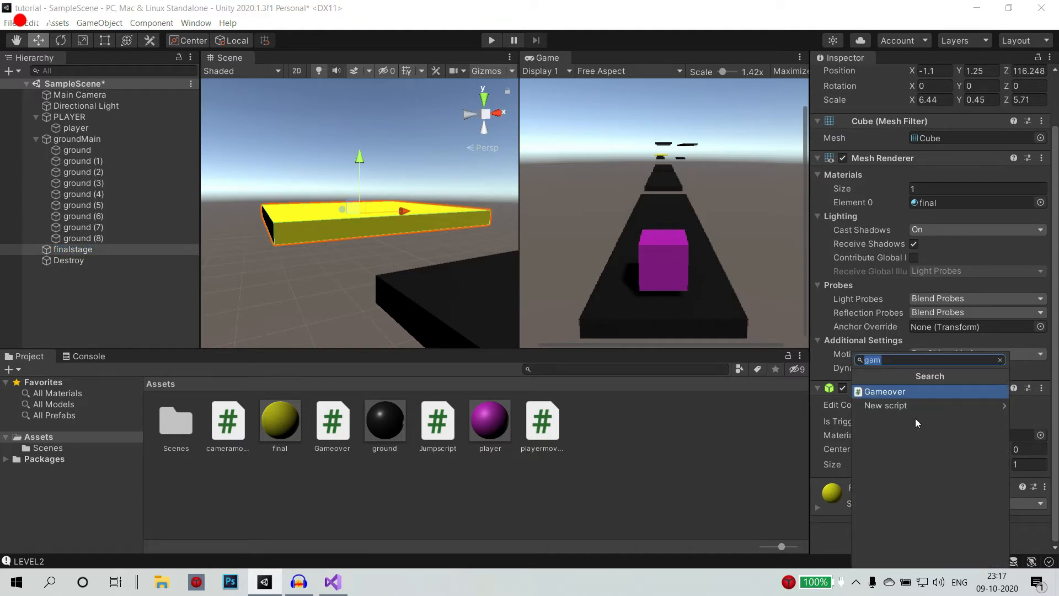
text(n)
key(BackSpace)
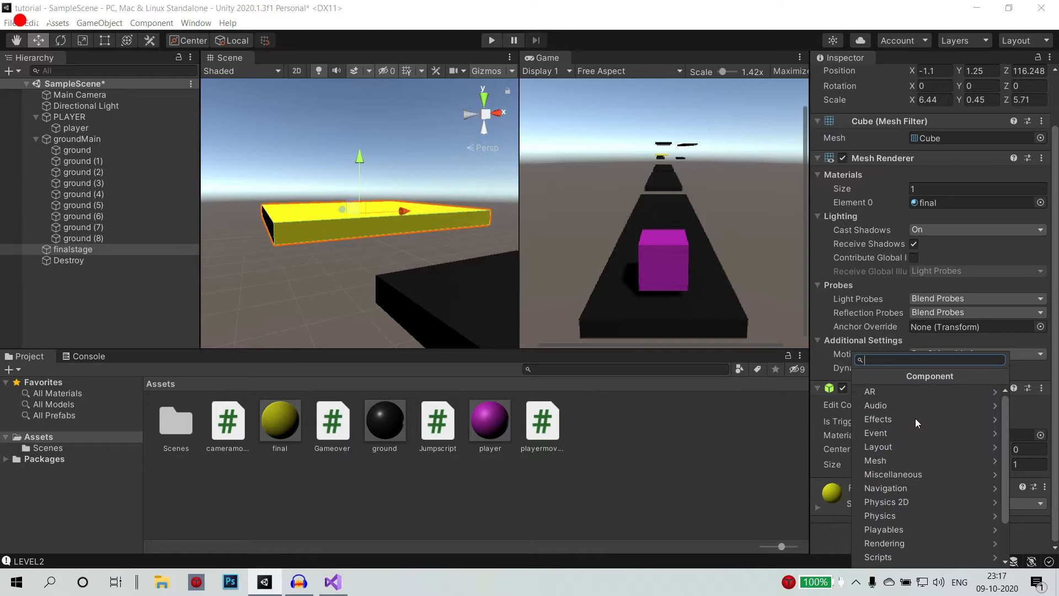
scroll(915, 418, down, 2)
click(891, 558)
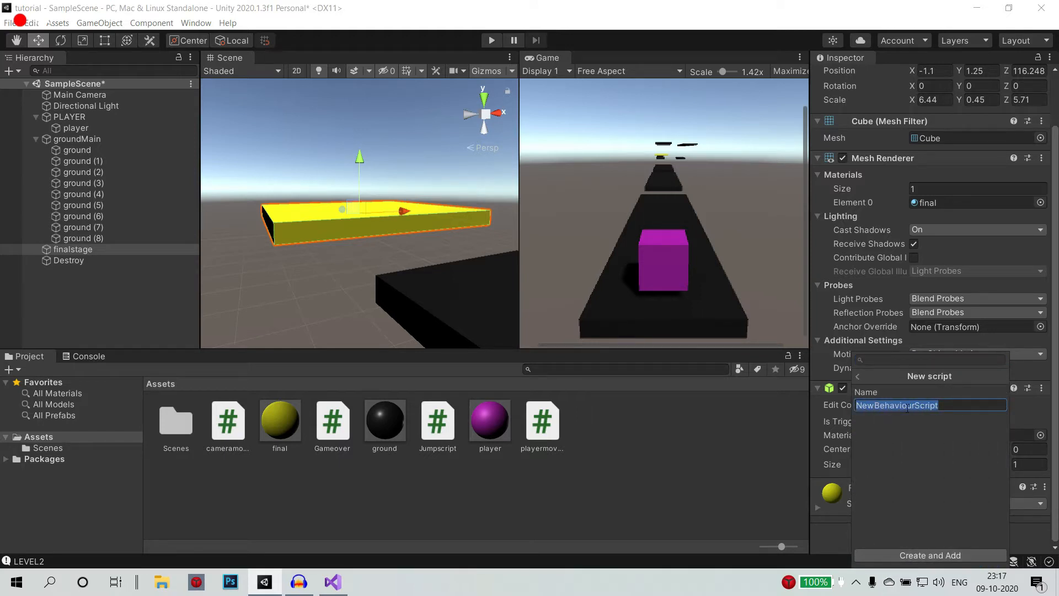
text(SWi)
key(BackSpace)
text(witchh levels)
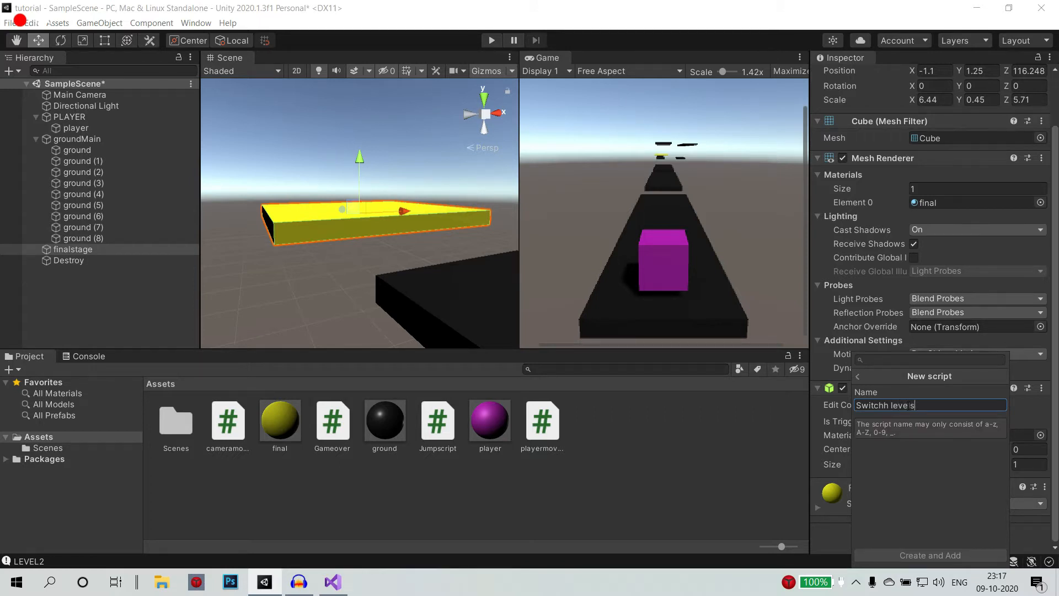
key(Escape)
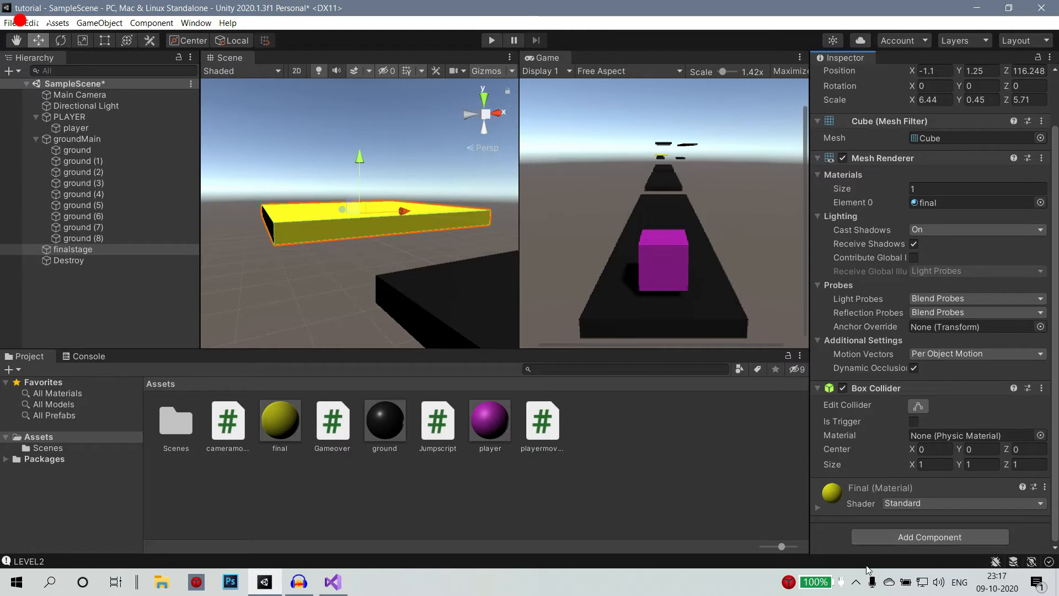
Create a new script named switchlevel and add it as a component to the finalstage object.
click(885, 537)
click(907, 558)
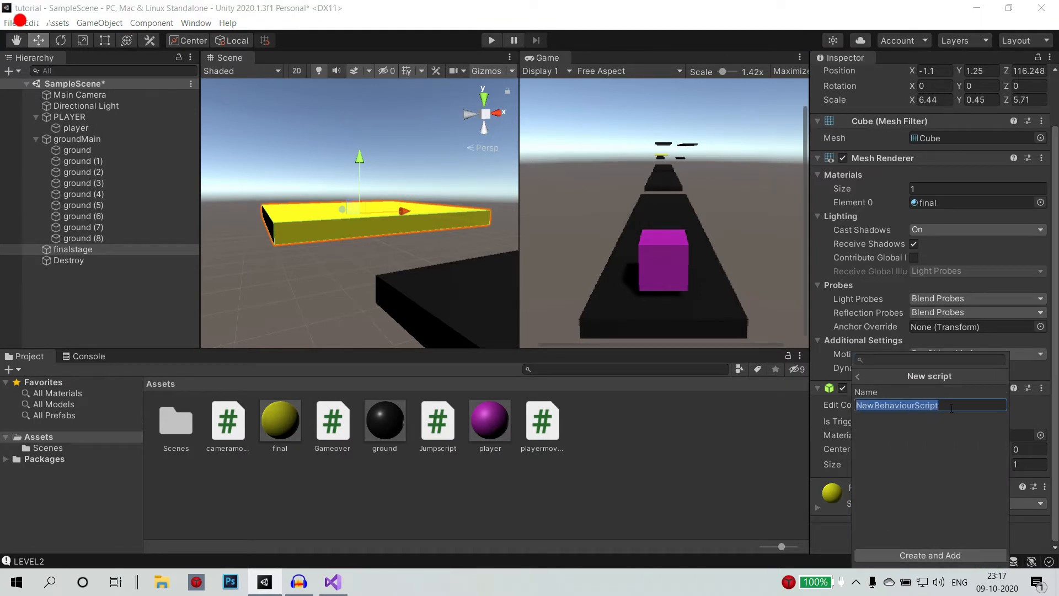
text(swit)
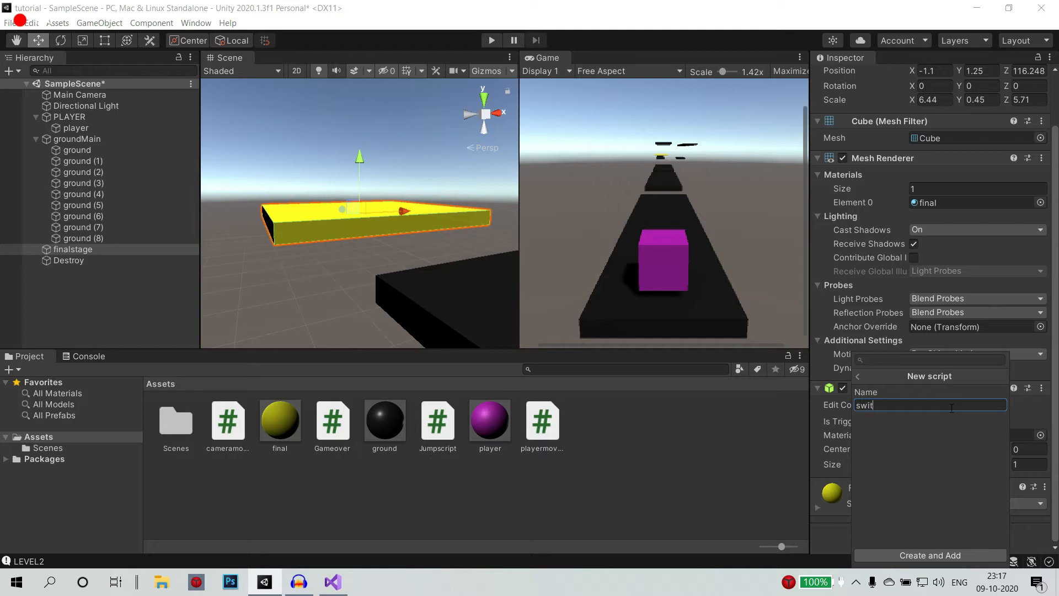
text(chlevel)
click(912, 554)
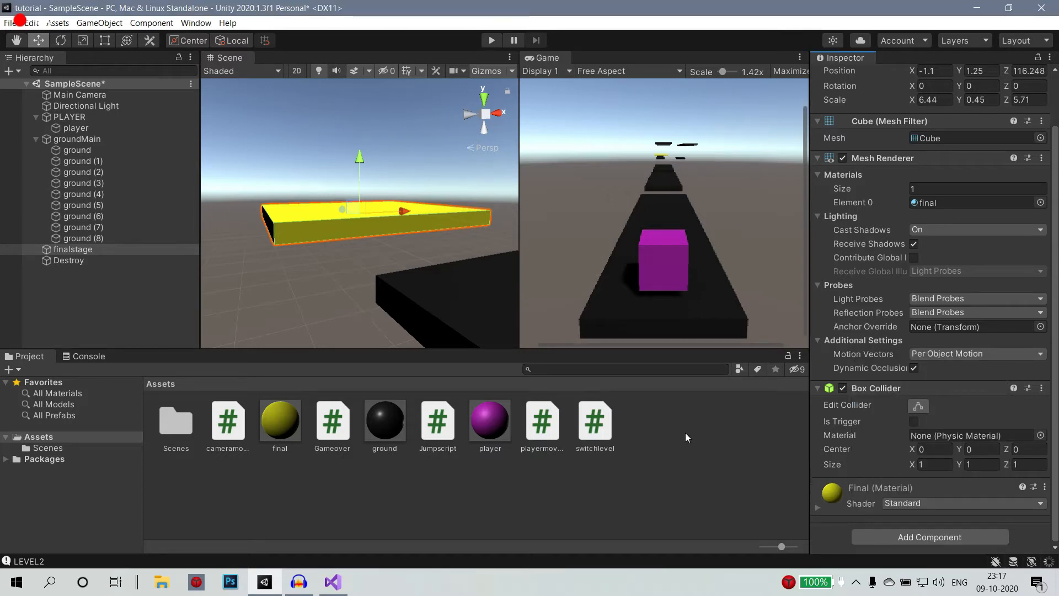
Open the switchlevel script in Visual Studio and declare a public GameObject variable named player at the start of the class.
double_click(609, 439)
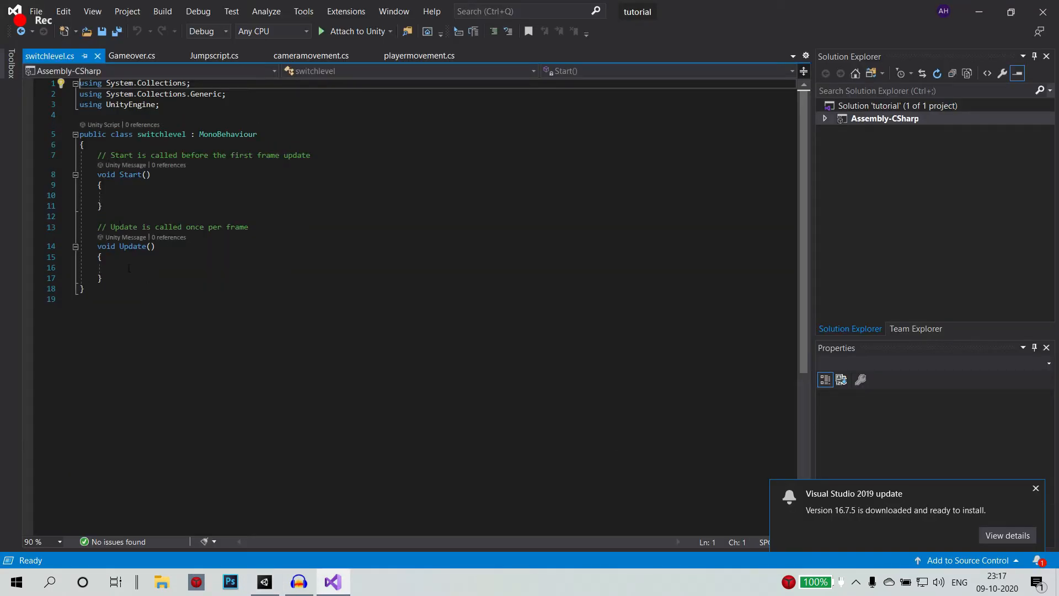
click(102, 145)
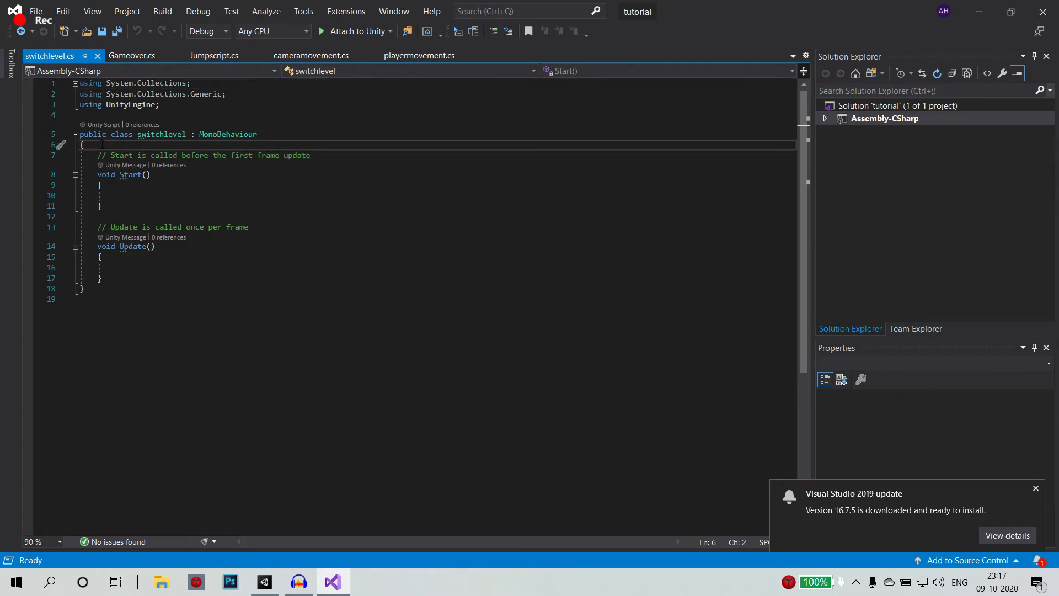
key(Return)
text(pu)
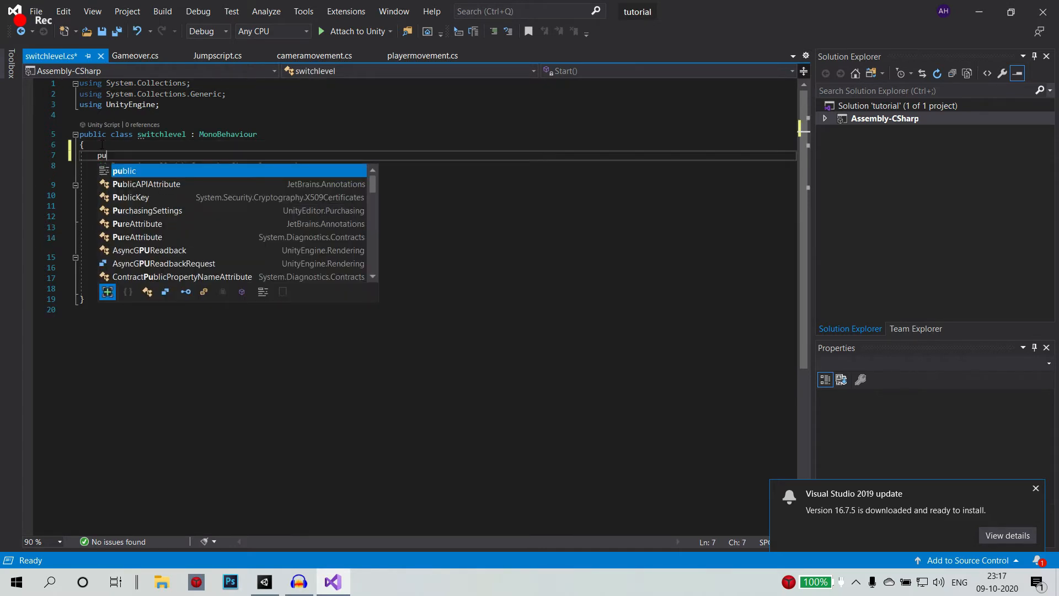
text(blic g)
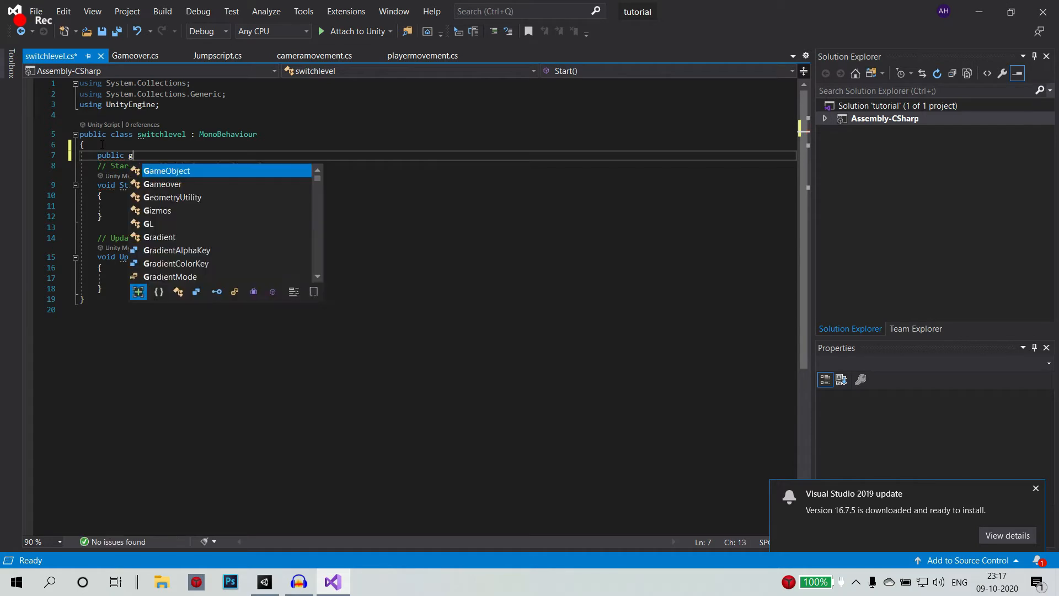
text(ameObject p)
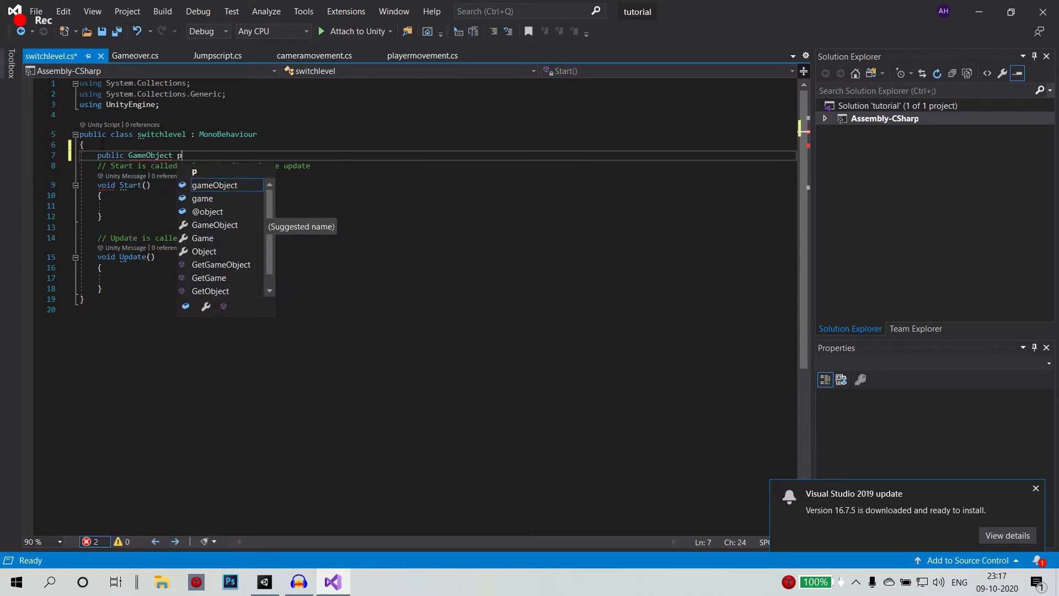
text(layer)
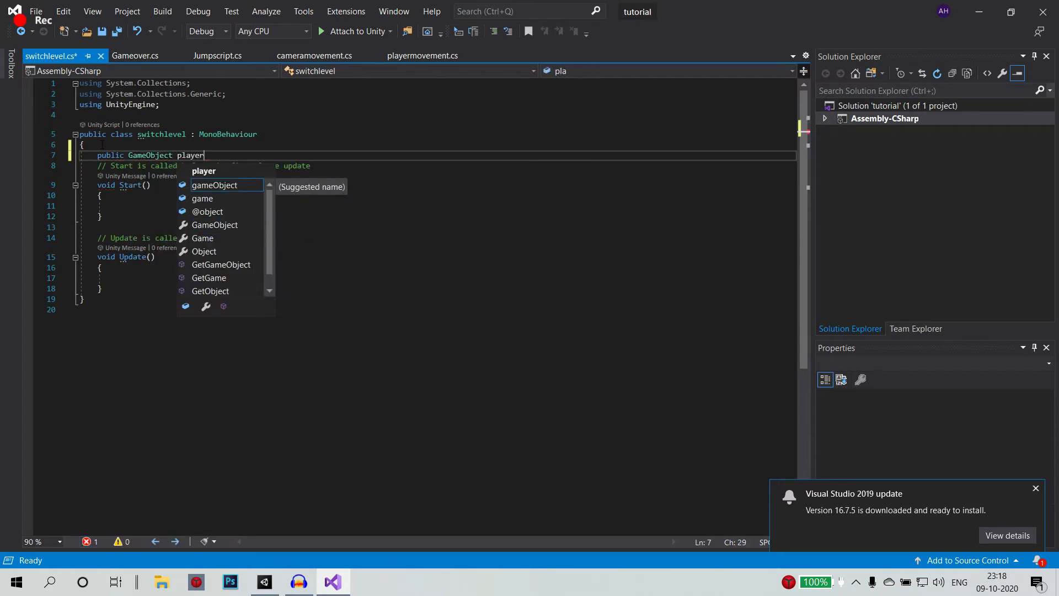
key(Return)
text(;)
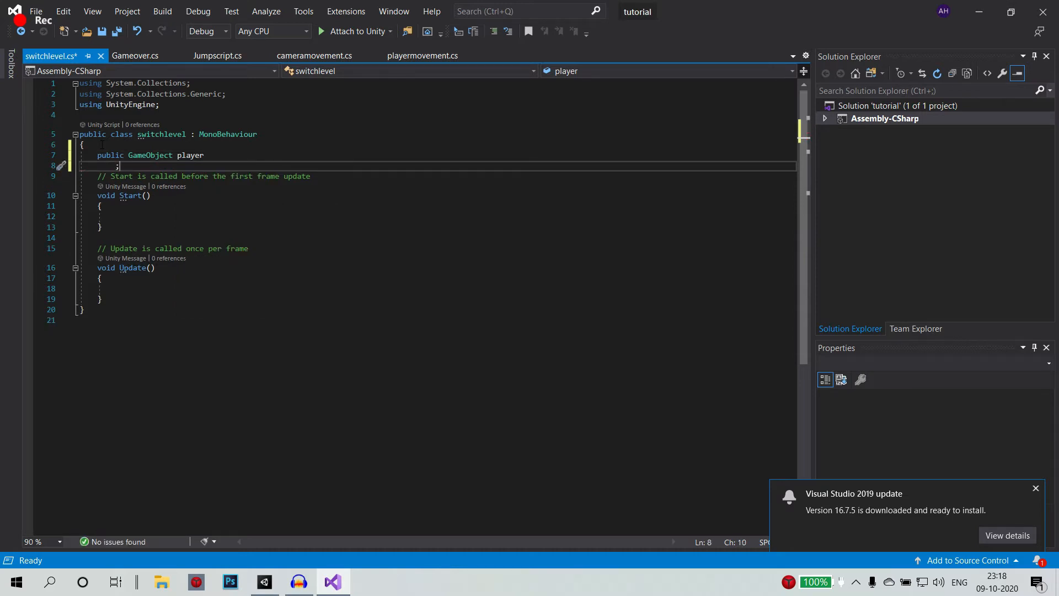
key(ctrl+z)
key(ctrl+z)
text(;)
Add a private void OnCollisionEnter(Collision collision) method below Update in the switchlevel class.
click(121, 289)
key(Return)
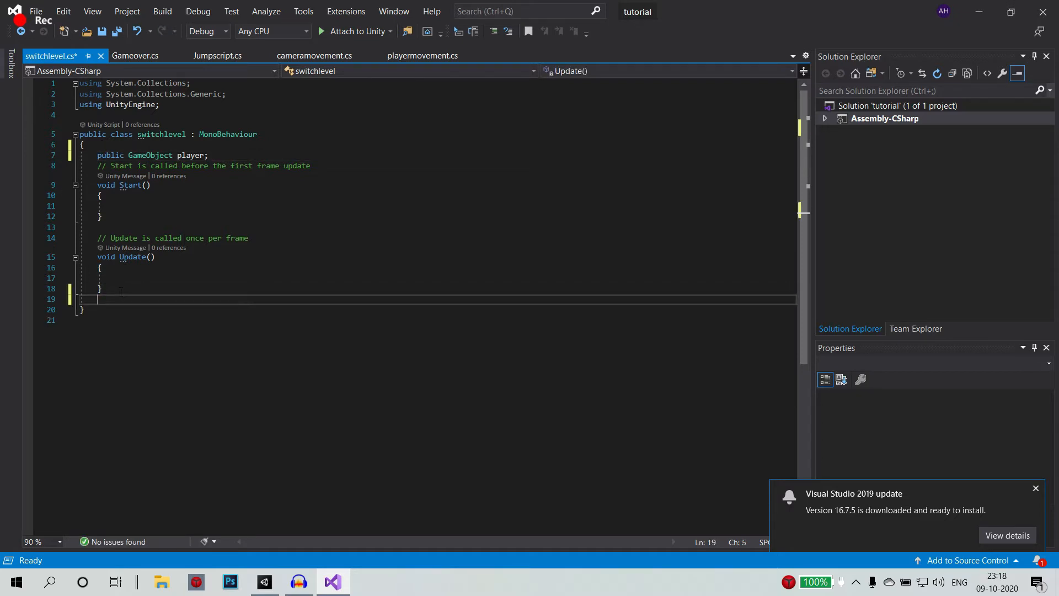
text(pri)
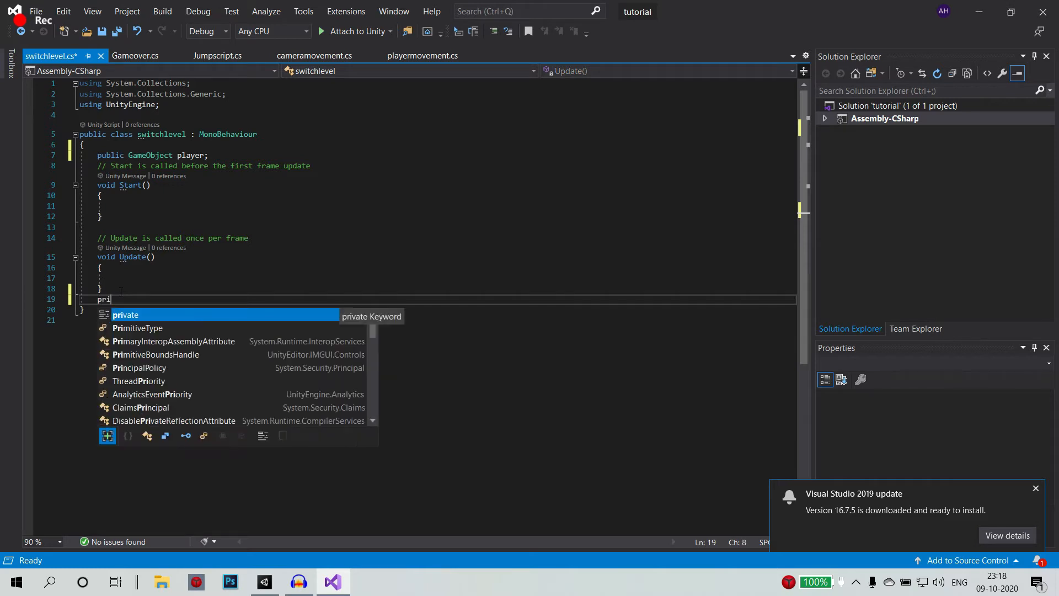
key(Escape)
text(vate void)
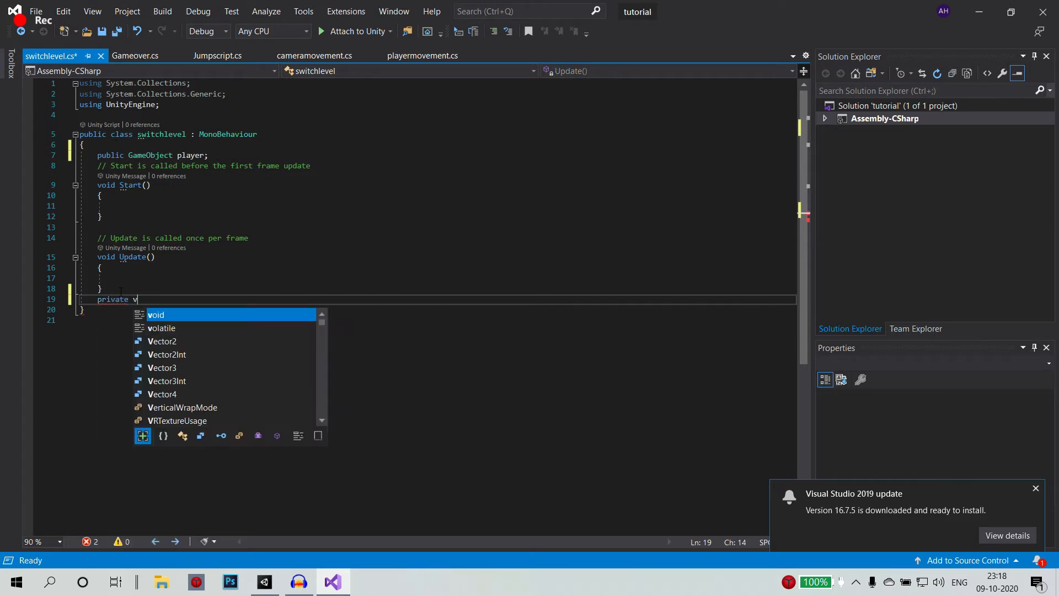
key(Escape)
text(onc)
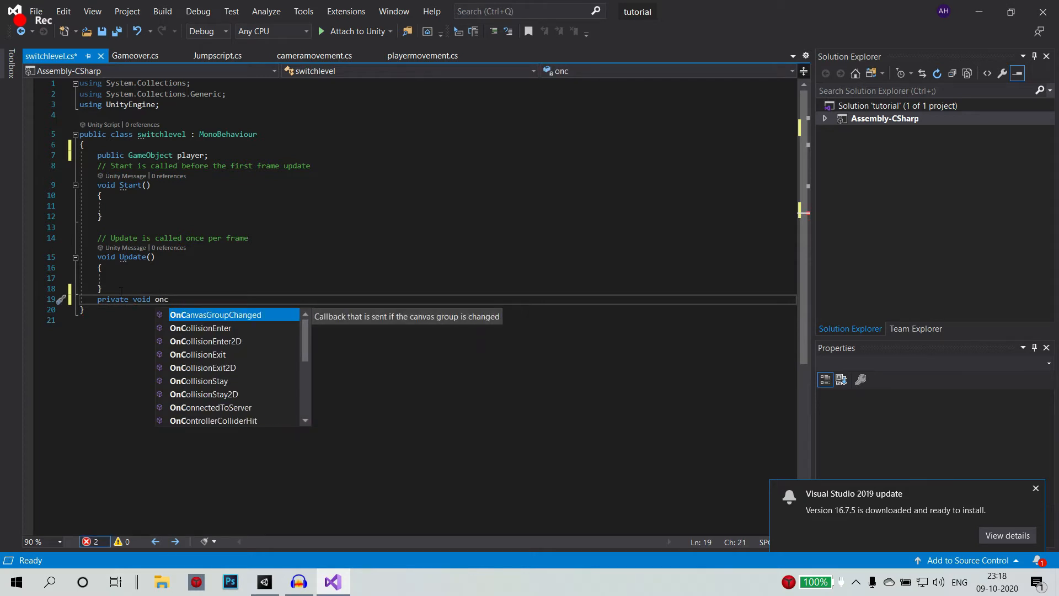
key(Escape)
key(Down)
key(Up)
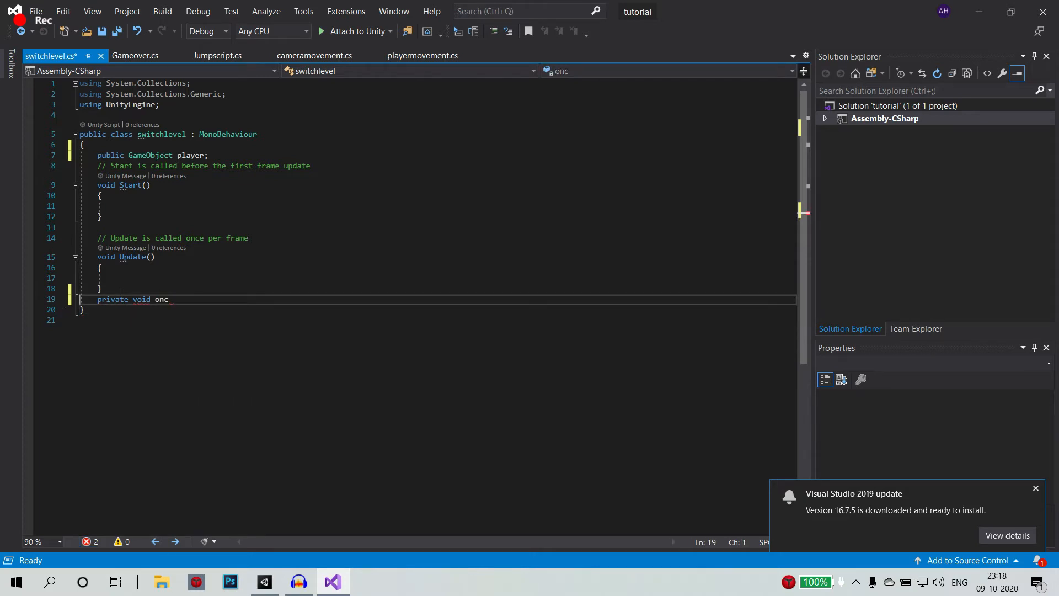
key(BackSpace)
key(BackSpace)
key(BackSpace)
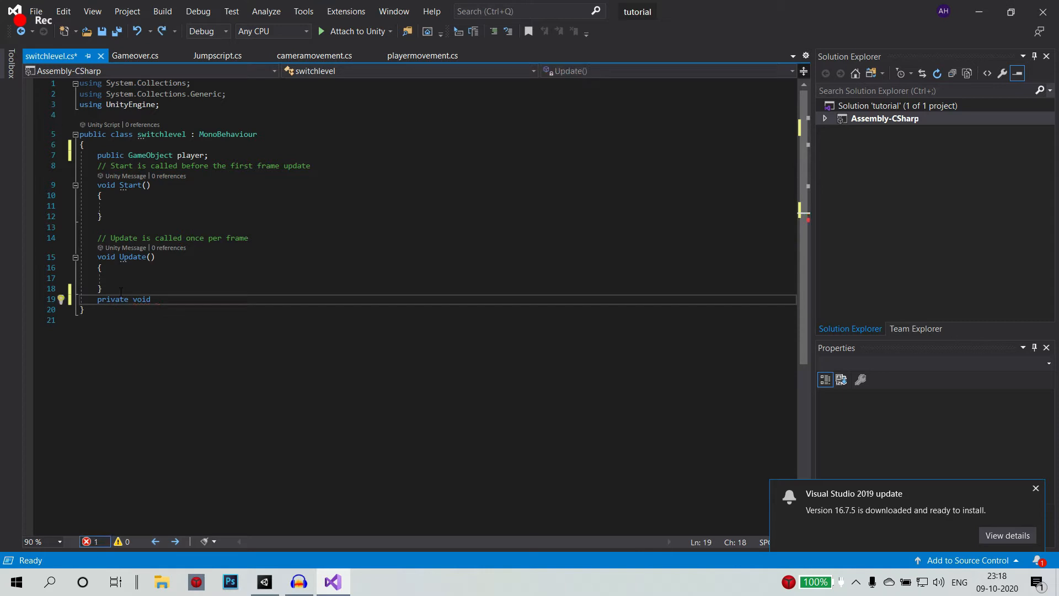
text(onc)
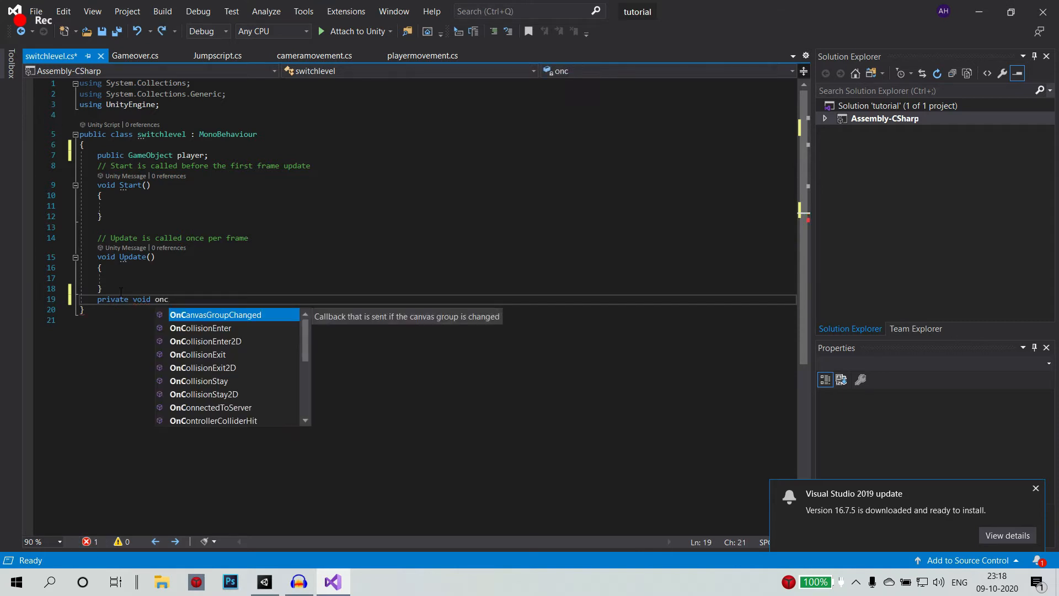
key(Down)
key(Down)
key(Up)
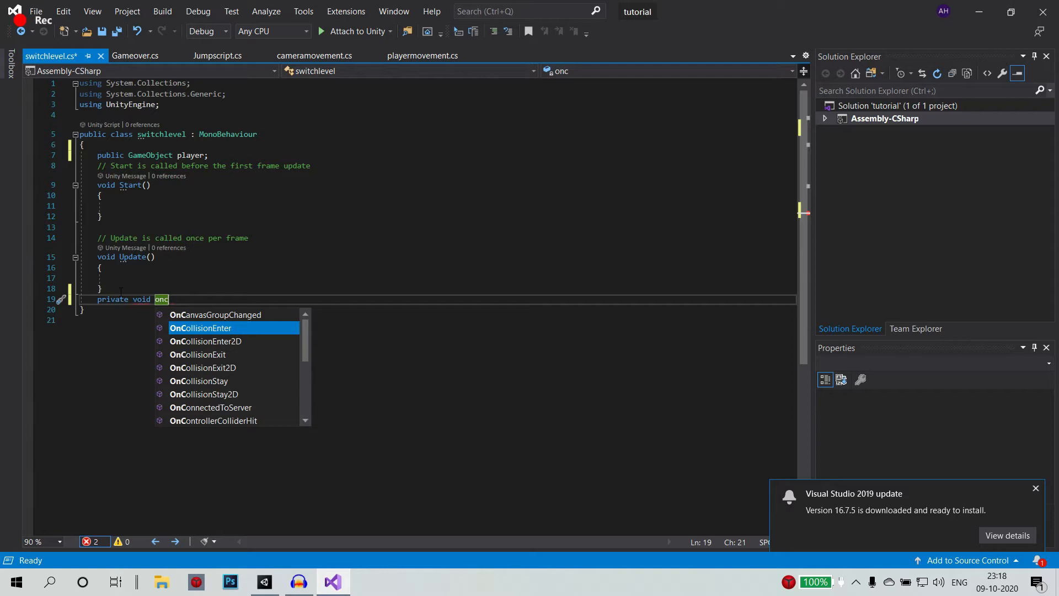
key(Tab)
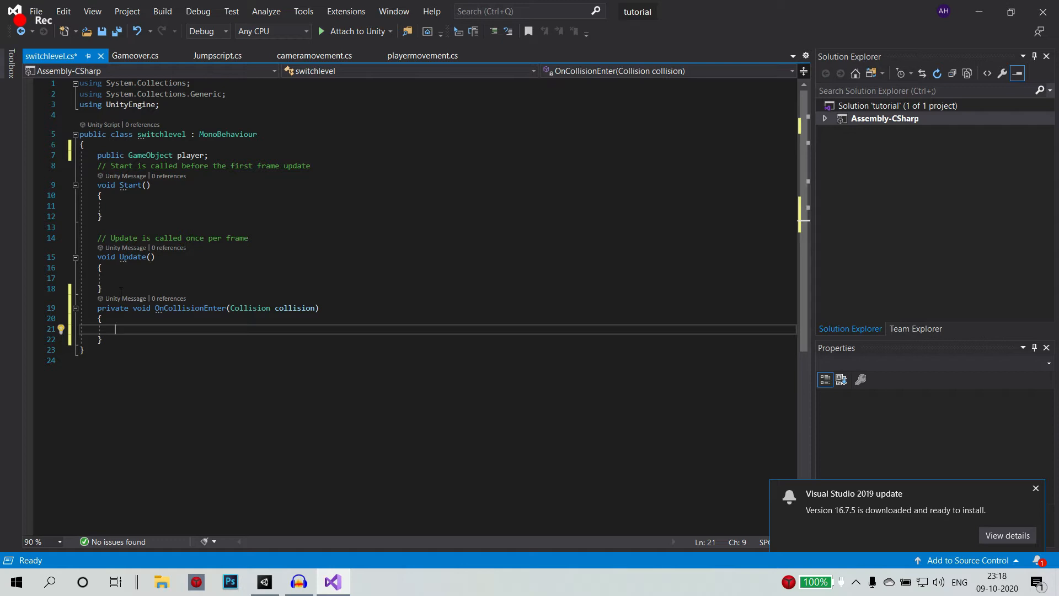
Write the statement Debug.Log("Yes"); inside the OnCollisionEnter method.
text(De)
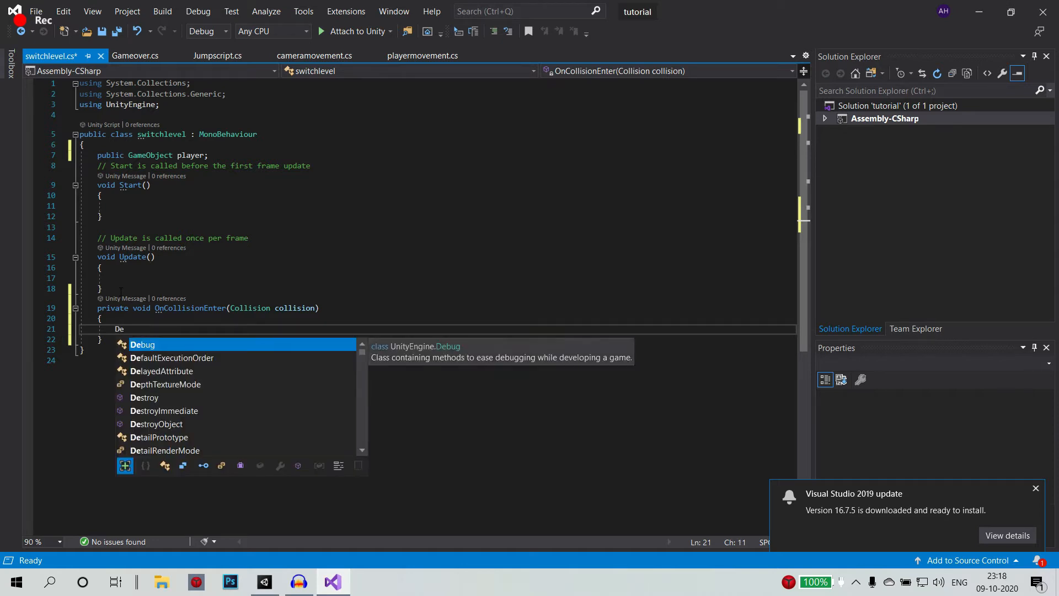
text(bug.lo)
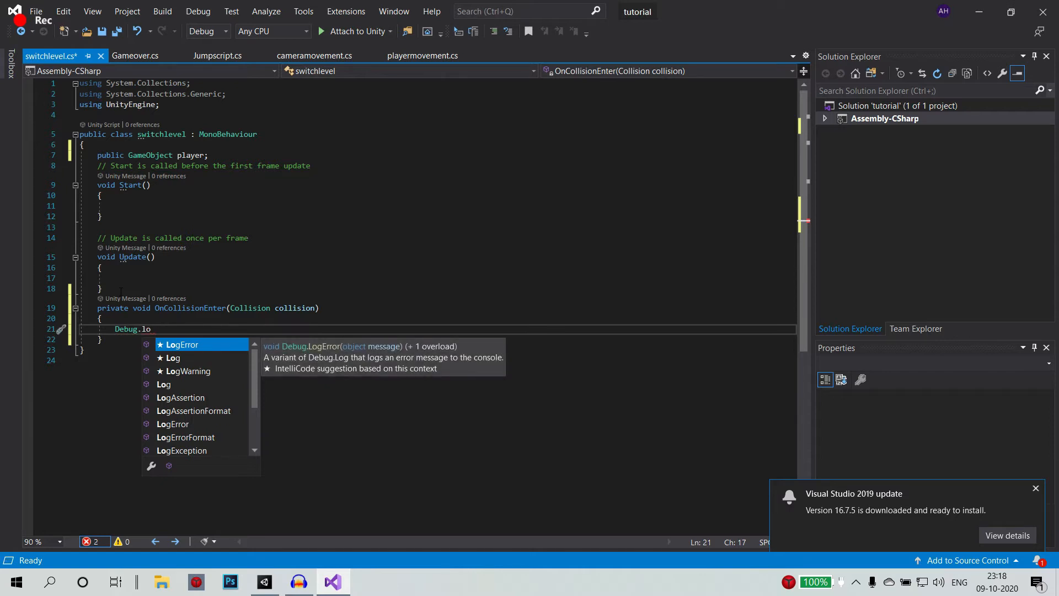
text(g)
key(Tab)
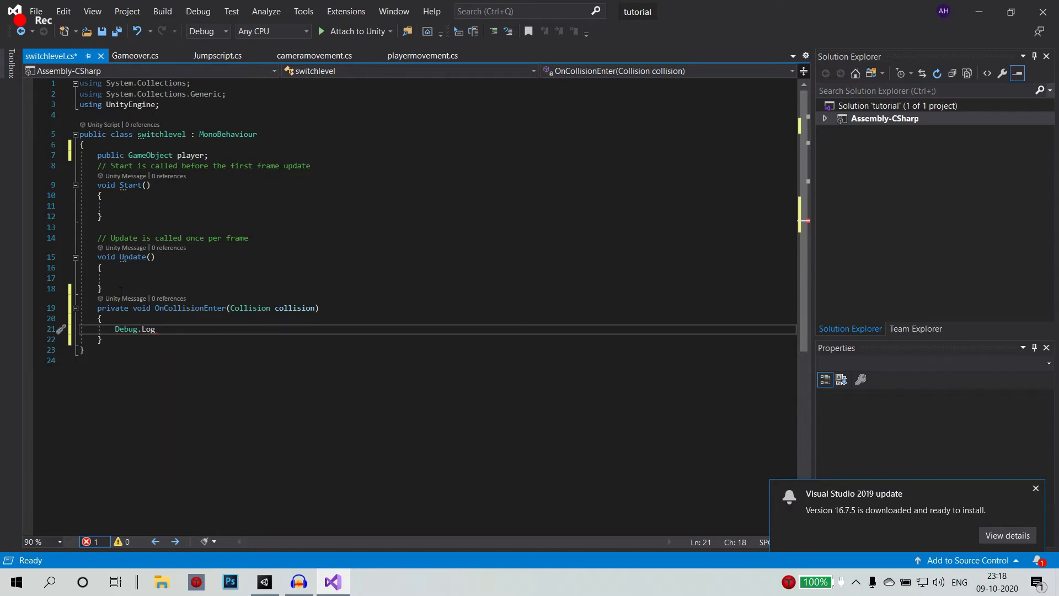
text(("")
key(Left)
text(Yes)
key(Home)
key(Home)
key(Right)
key(Right)
key(Right)
key(Right)
key(Right)
key(Right)
key(Right)
key(Right)
key(Right)
key(Right)
key(Right)
key(Right)
key(Right)
key(Right)
key(Right)
key(Right)
key(Right)
key(Right)
text(;)
Extend the logged message to "Yes level 2" and save the switchlevel script.
key(Left)
key(Left)
key(Left)
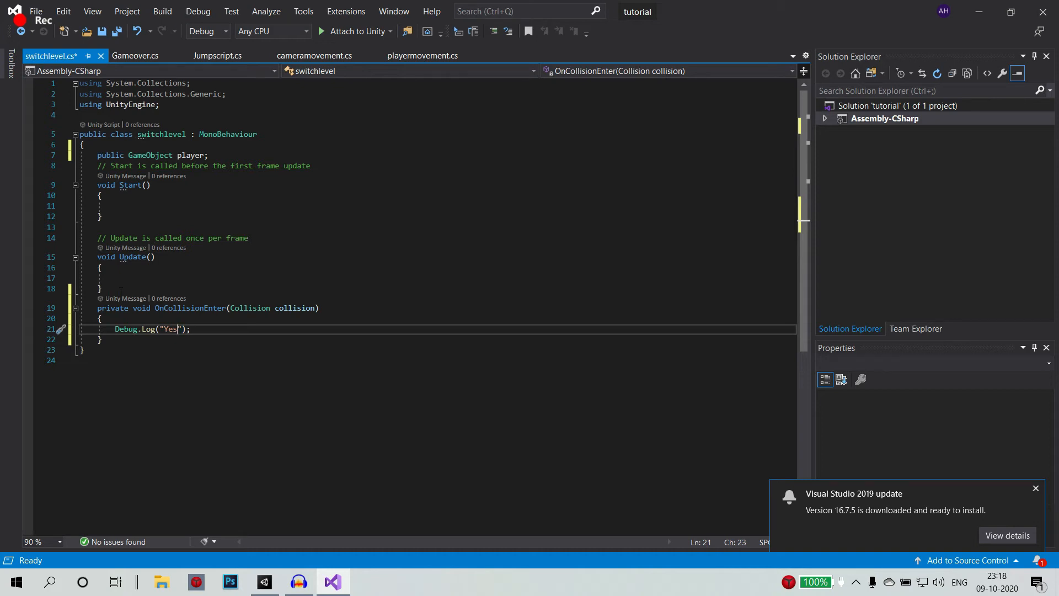
text(level 2)
key(ctrl+s)
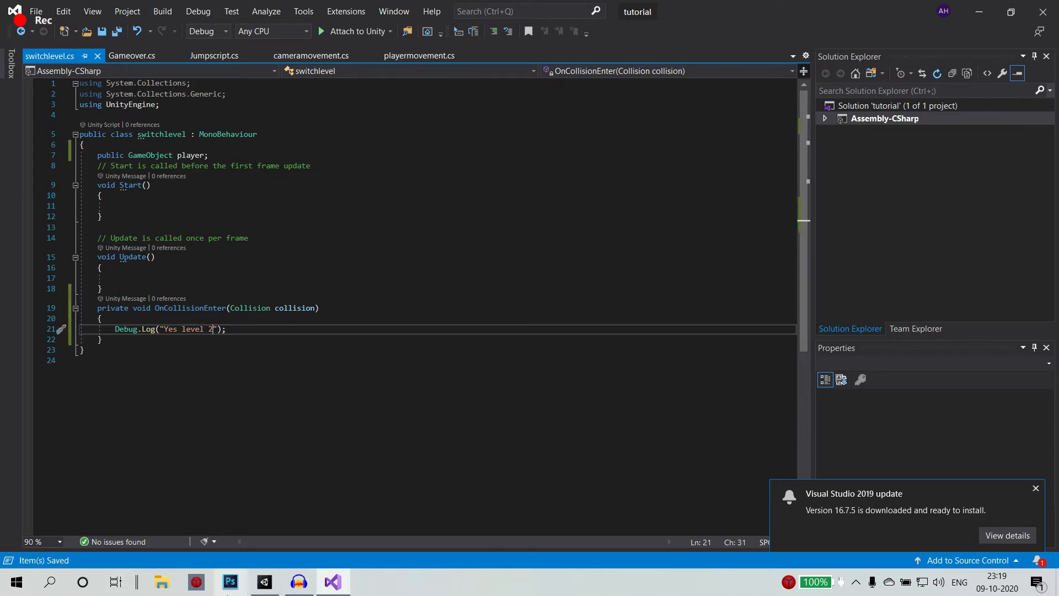
Switch back to Unity and assign the player object to the Player reference of finalstage's Switchlevel script.
click(262, 590)
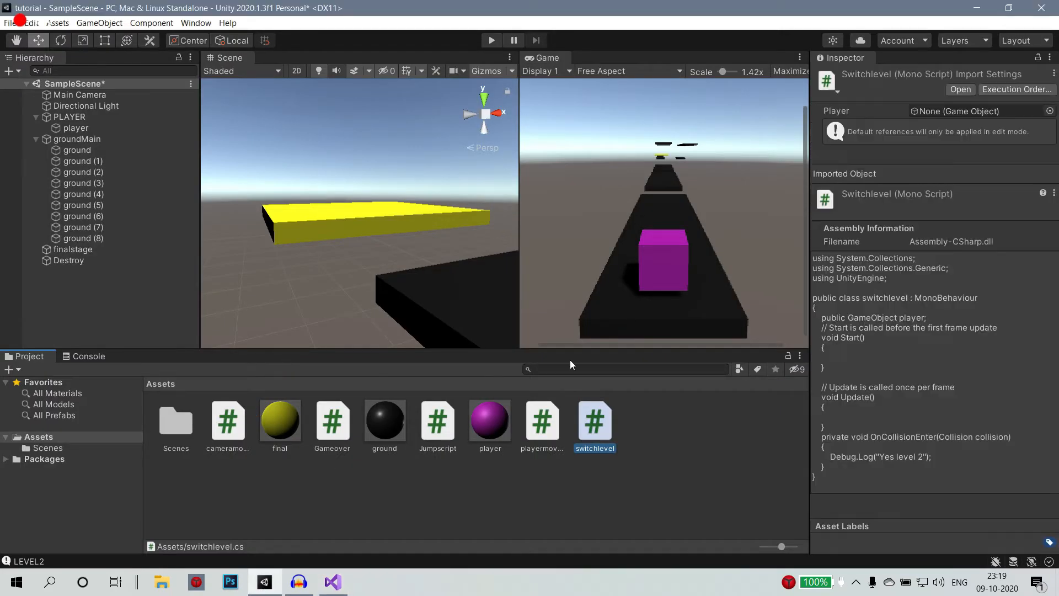
click(81, 249)
scroll(1020, 498, down, 3)
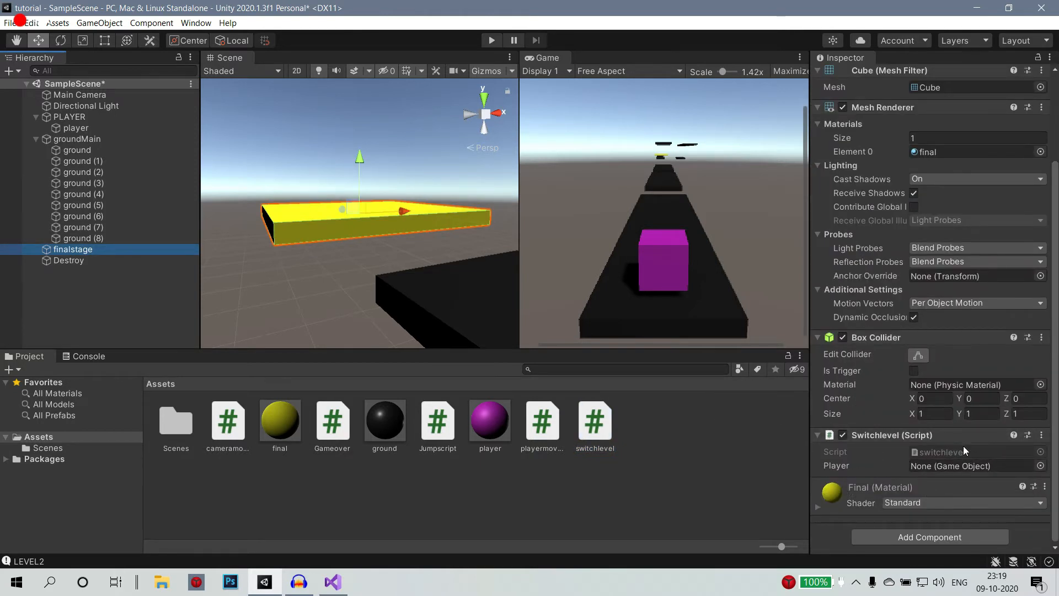
drag(76, 128, 943, 467)
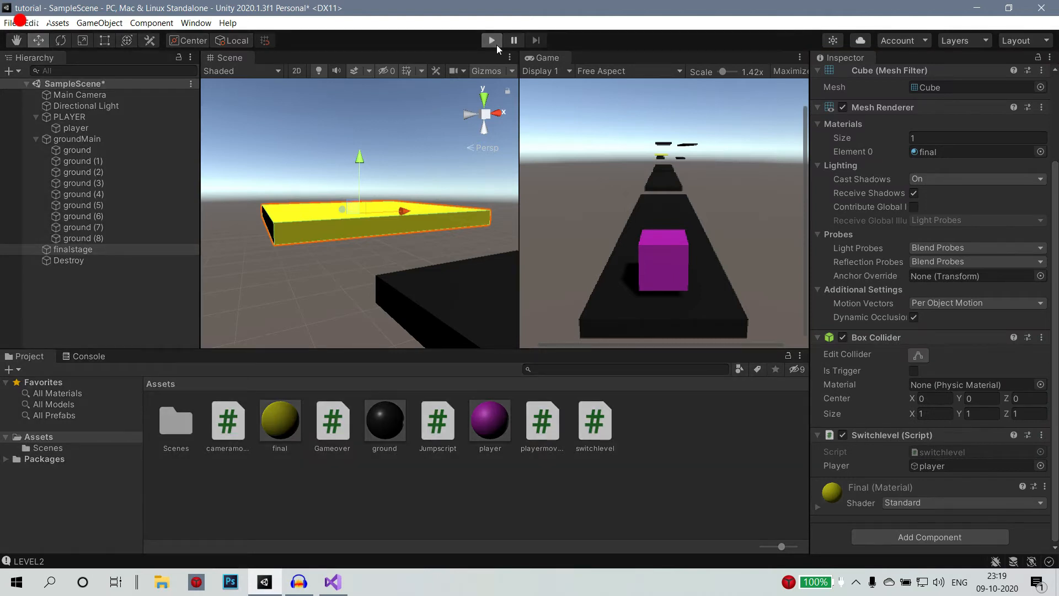
Play-test the level repeatedly to try reaching the yellow final platform, checking the Console for errors, and stop play mode.
click(496, 47)
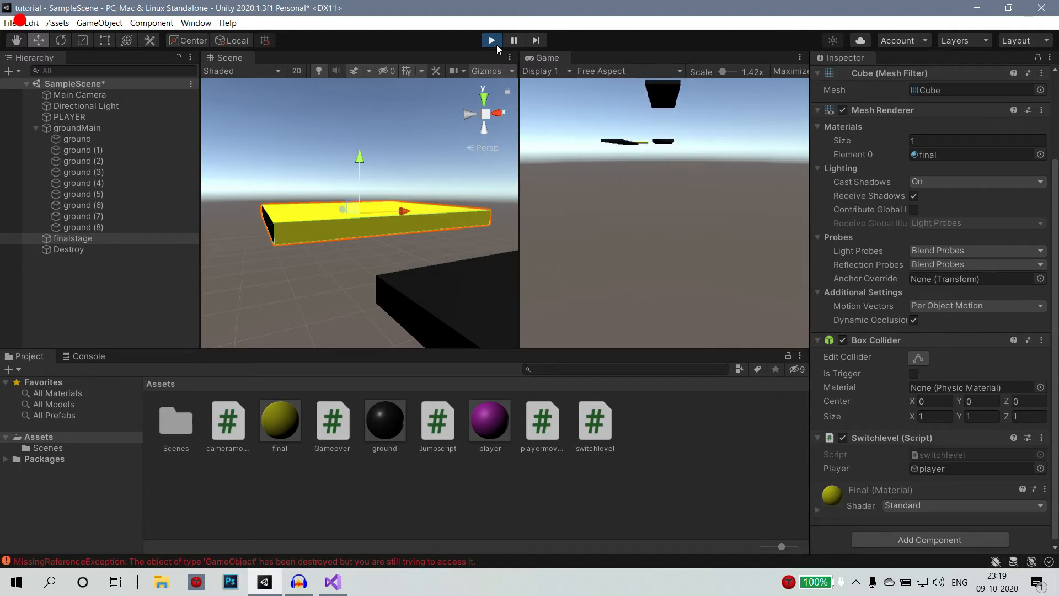
click(496, 45)
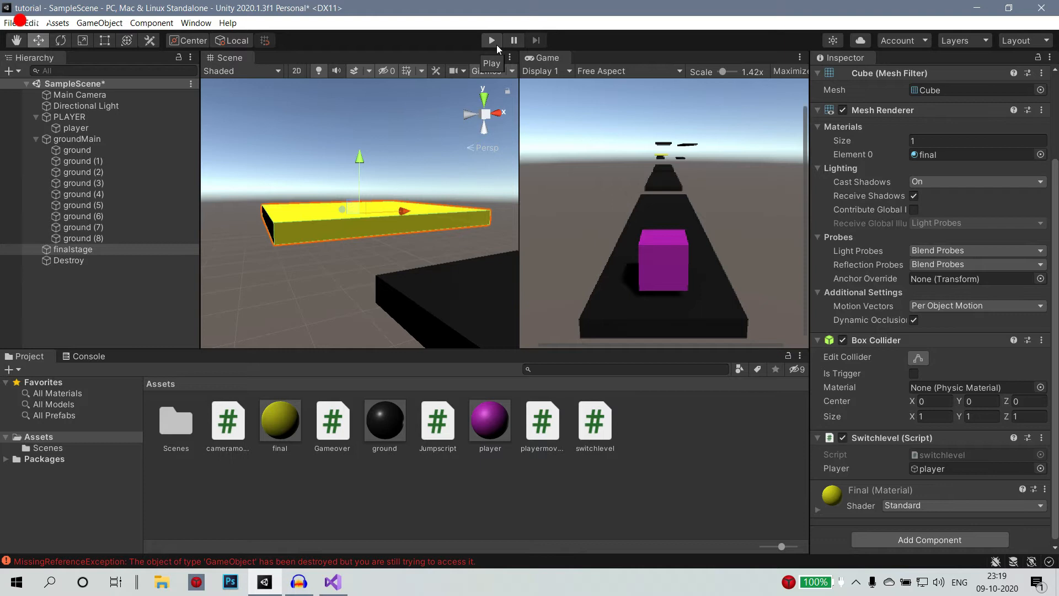
click(492, 41)
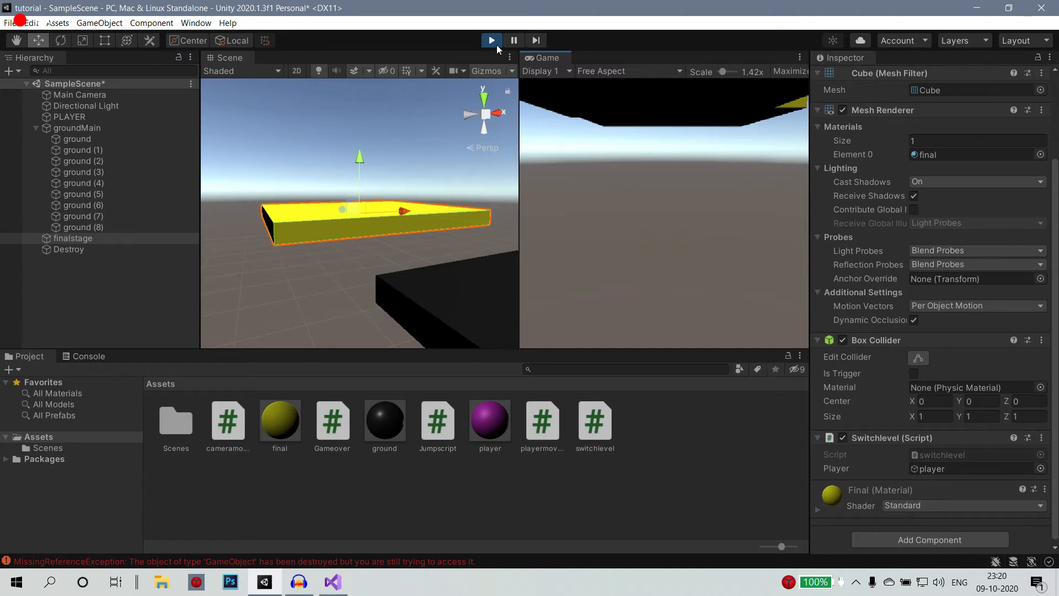
click(84, 355)
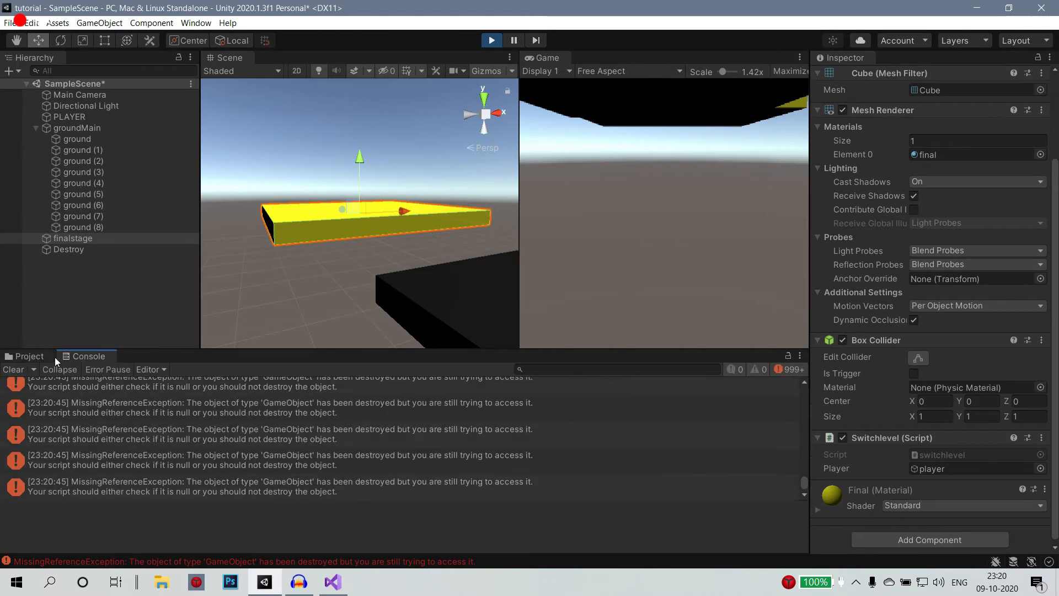
click(33, 355)
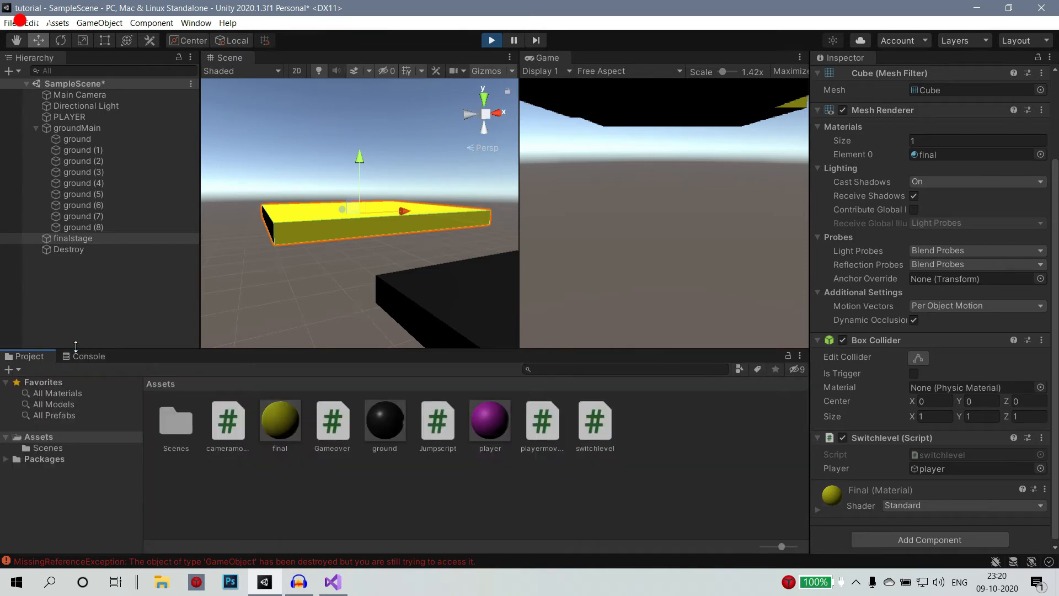
click(491, 41)
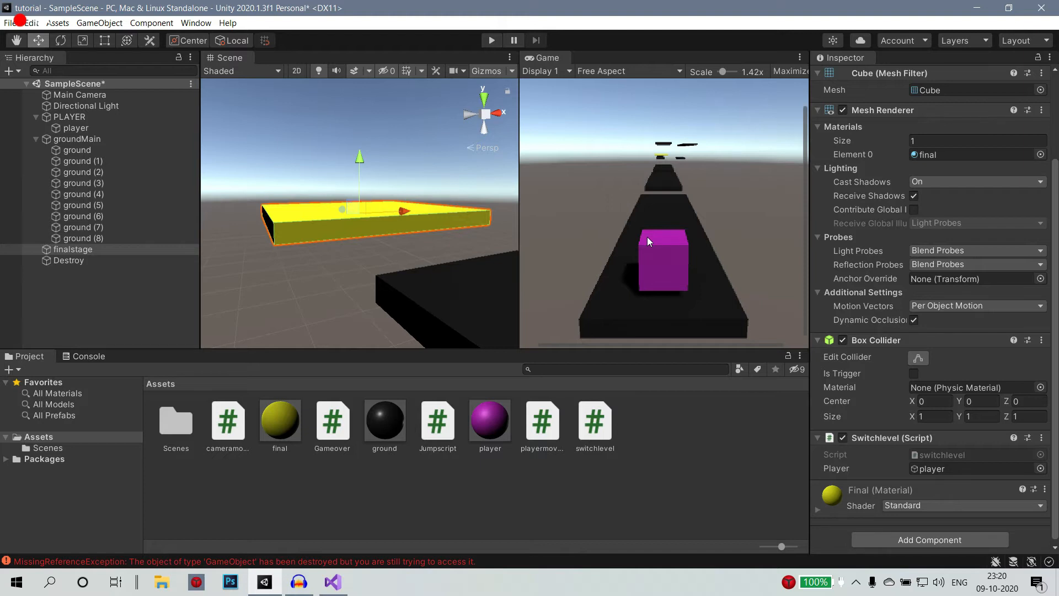
click(500, 42)
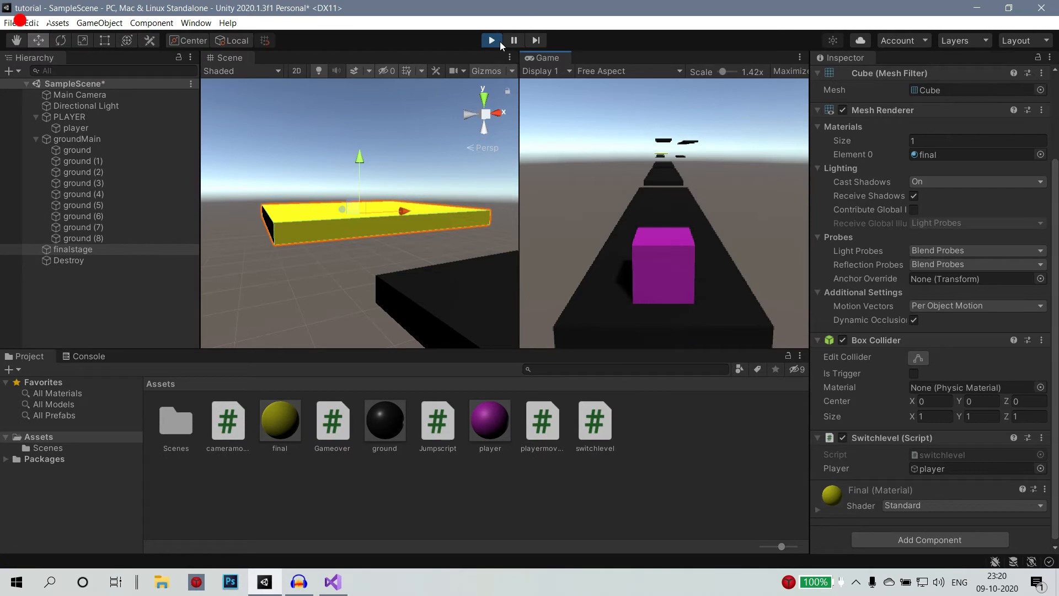
click(501, 43)
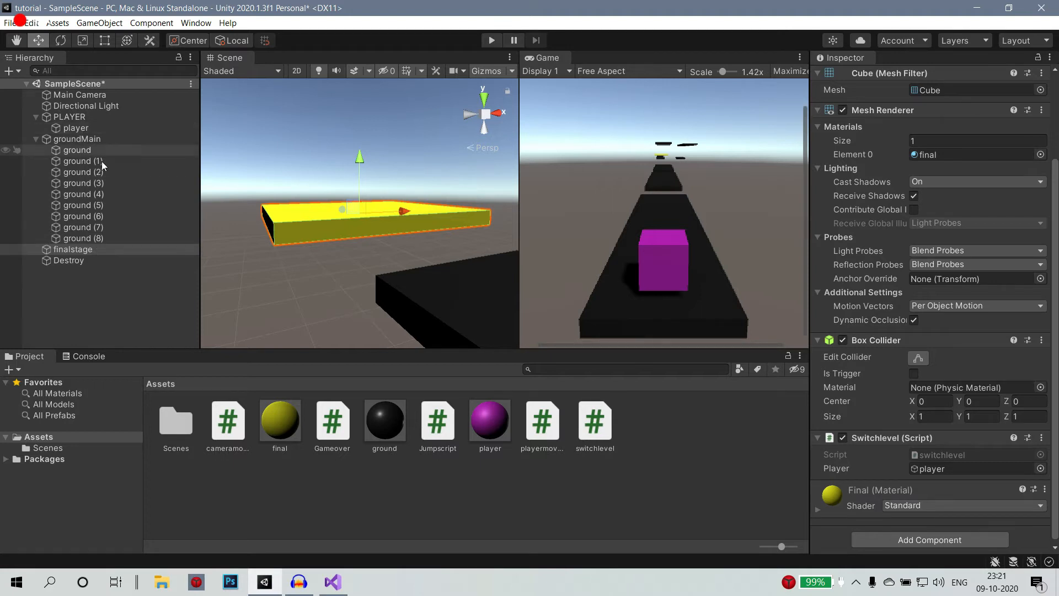
Select and frame the parent PLAYER object and move it forward along the first ground block to about Z -7.09.
scroll(367, 204, down, 5)
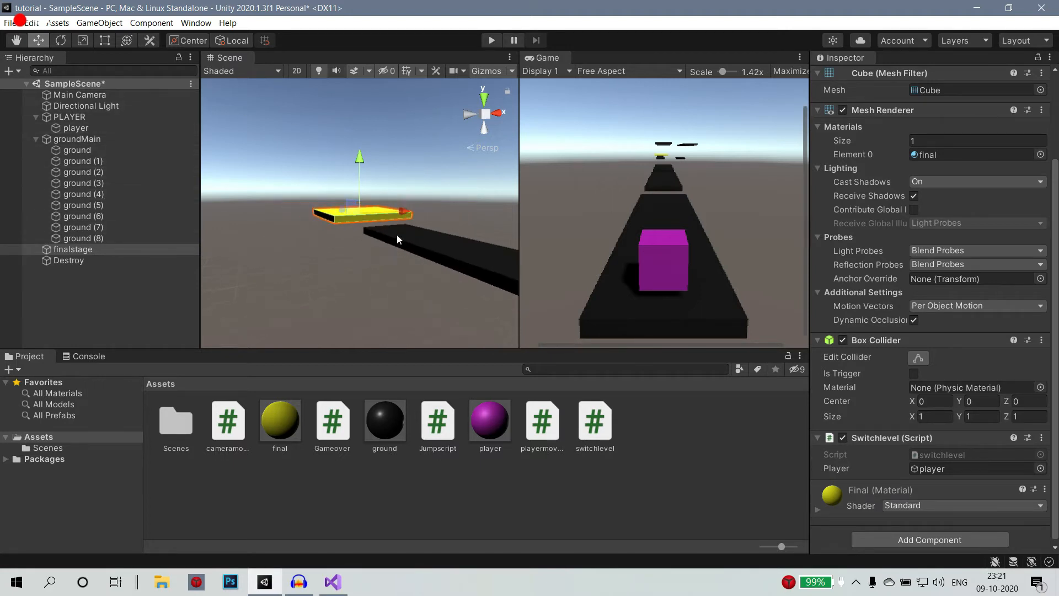
scroll(431, 257, down, 4)
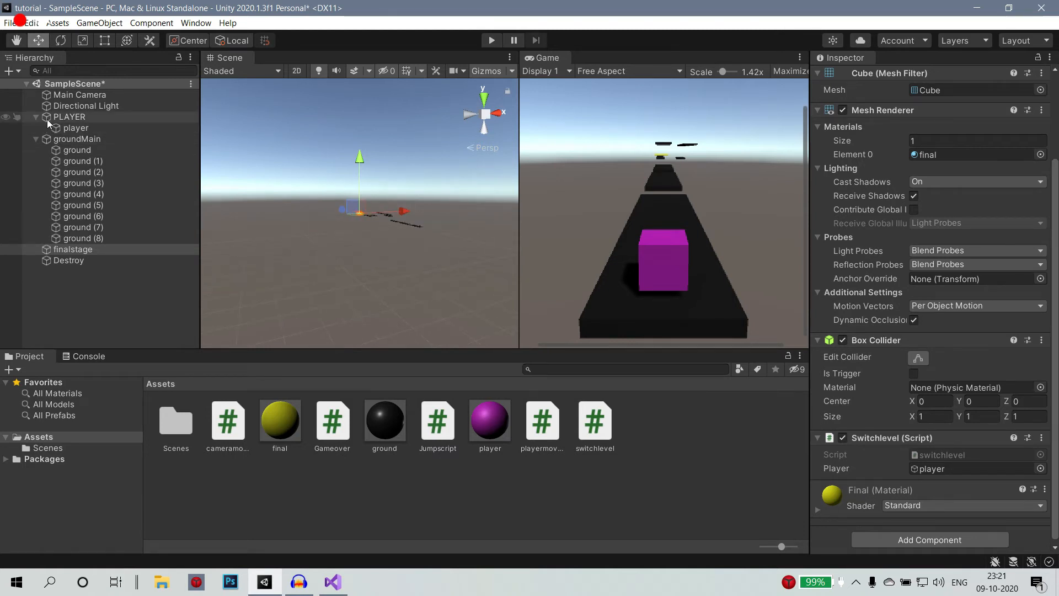
click(76, 107)
click(77, 118)
double_click(76, 115)
drag(359, 206, 233, 143)
middle_drag(315, 256, 584, 316)
scroll(351, 266, down, 5)
scroll(352, 267, down, 2)
right_drag(353, 267, 510, 295)
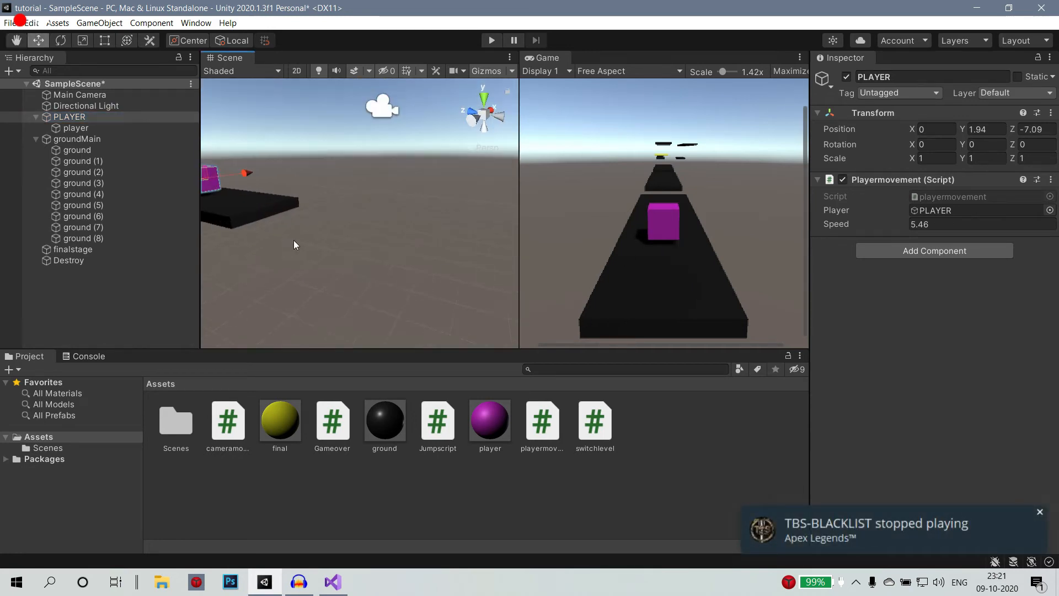
Move PLAYER along the row of ground blocks onto the yellow finalstage platform, at about Z 114.4.
middle_drag(295, 241, 523, 261)
scroll(315, 220, down, 5)
scroll(339, 227, down, 4)
right_drag(339, 227, 386, 265)
middle_drag(248, 207, 511, 204)
scroll(425, 213, down, 10)
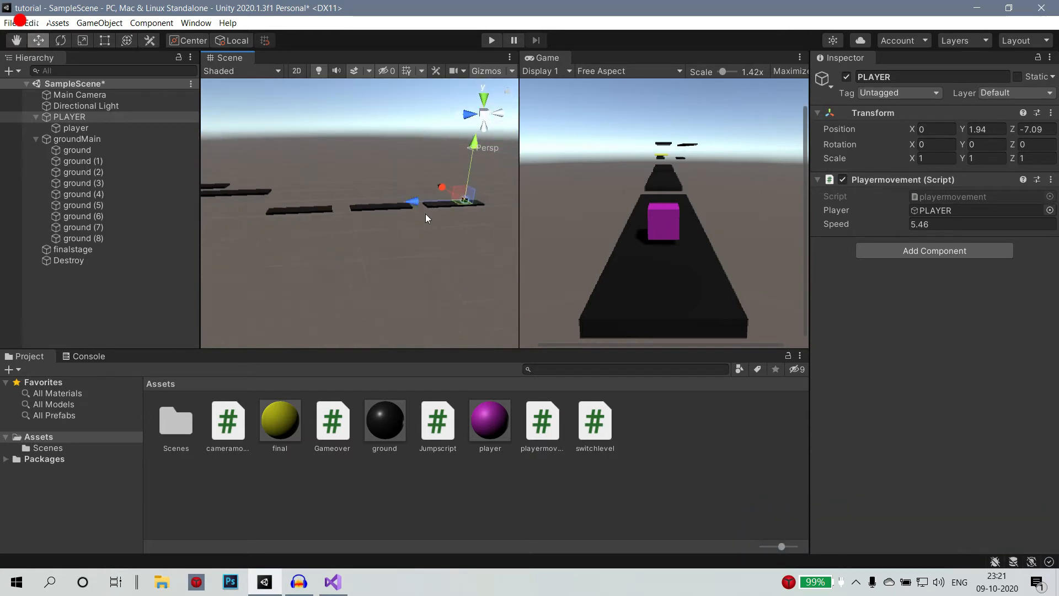
middle_drag(243, 227, 343, 270)
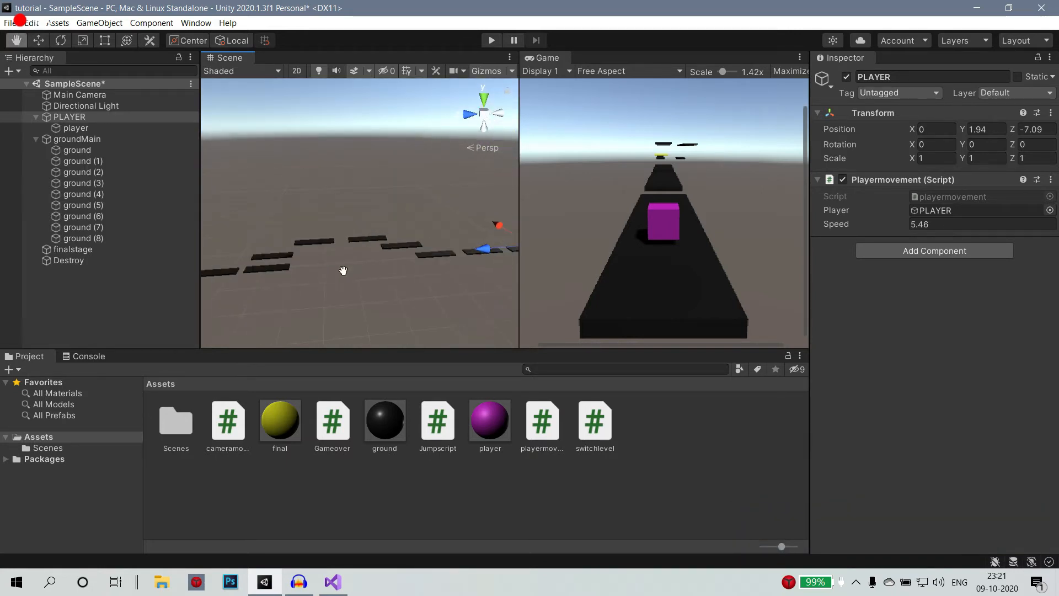
drag(473, 247, 103, 246)
scroll(330, 272, down, 5)
scroll(338, 271, down, 4)
middle_drag(286, 250, 307, 284)
drag(230, 279, 268, 278)
scroll(306, 268, up, 8)
middle_drag(306, 304, 502, 182)
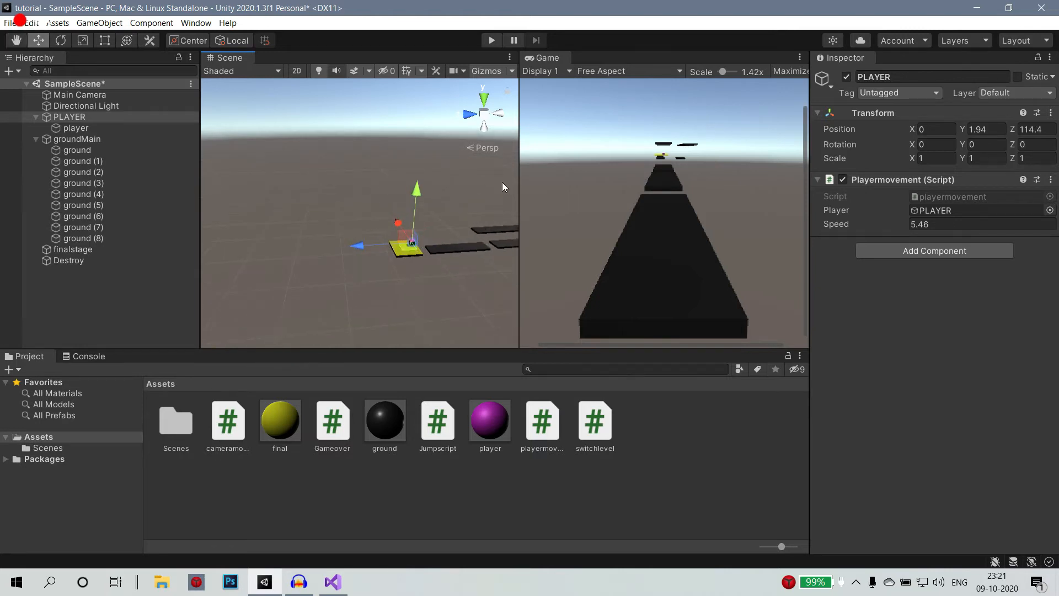
Pull PLAYER back onto the last ground block at about Z 106.2 and run a short play test.
drag(351, 239, 387, 241)
click(491, 42)
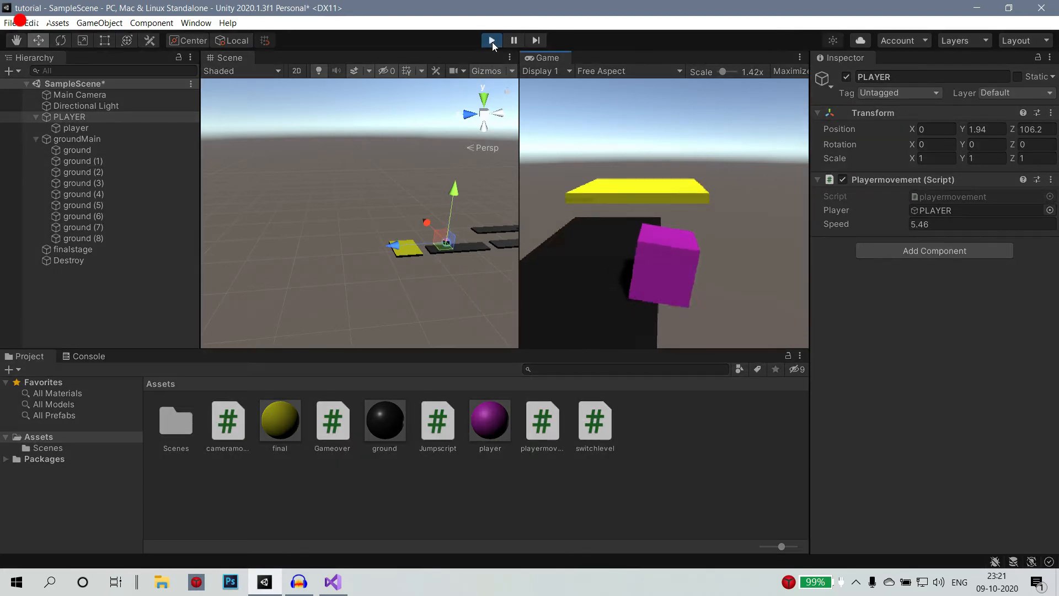
click(492, 44)
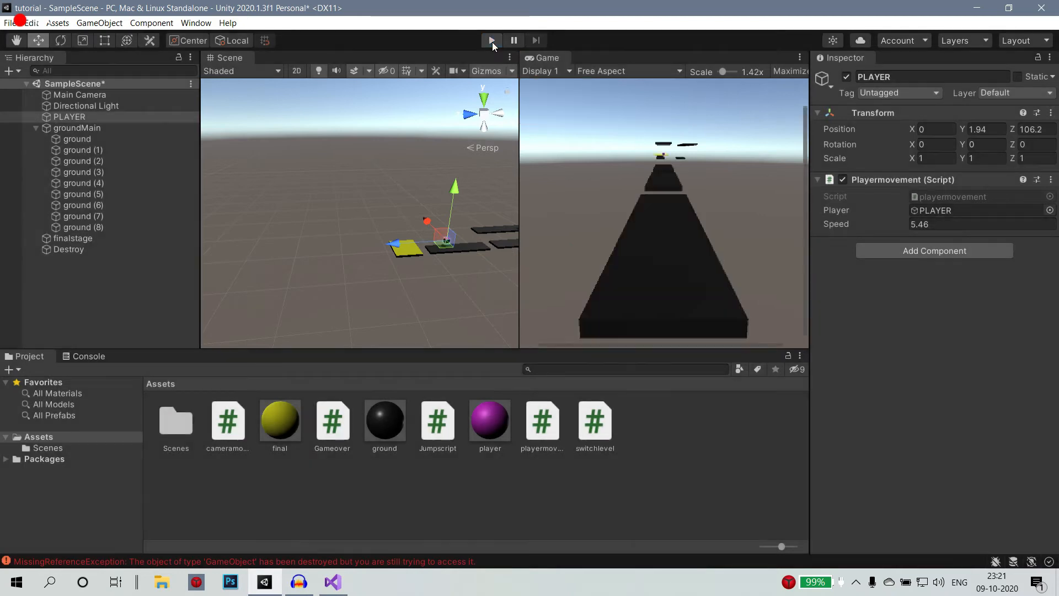
Shift PLAYER sideways to X -1.5 on the last ground block and play-test jumping forward toward finalstage.
drag(424, 219, 427, 221)
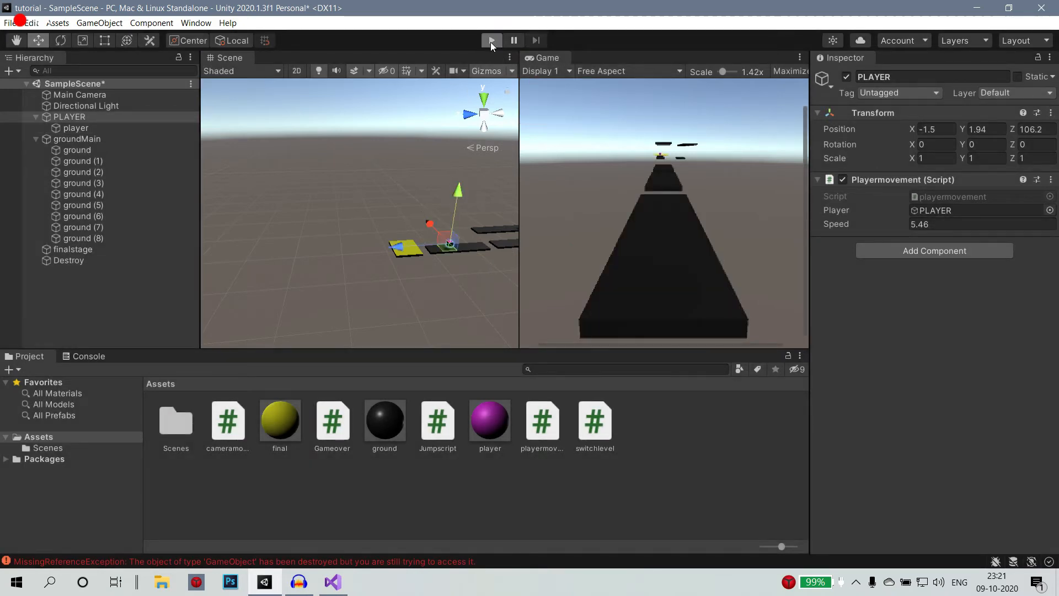
click(491, 42)
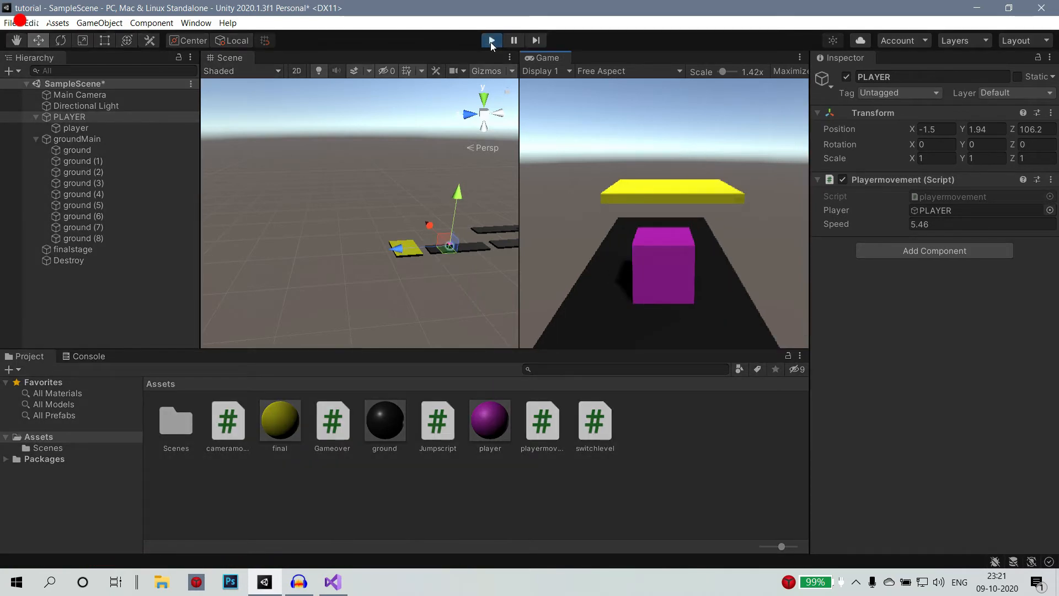
key(space)
key(w)
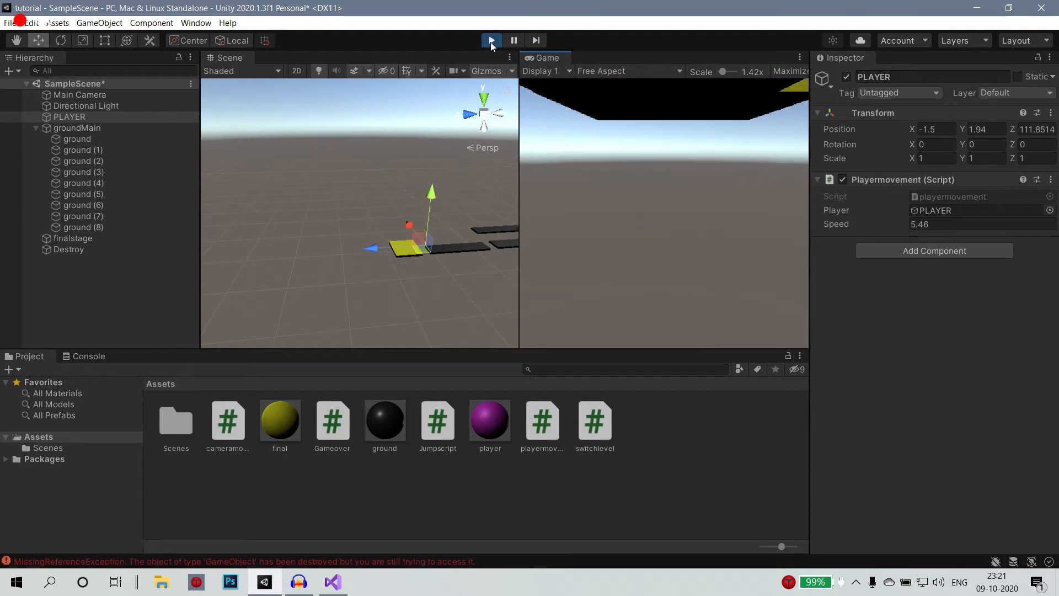
click(492, 41)
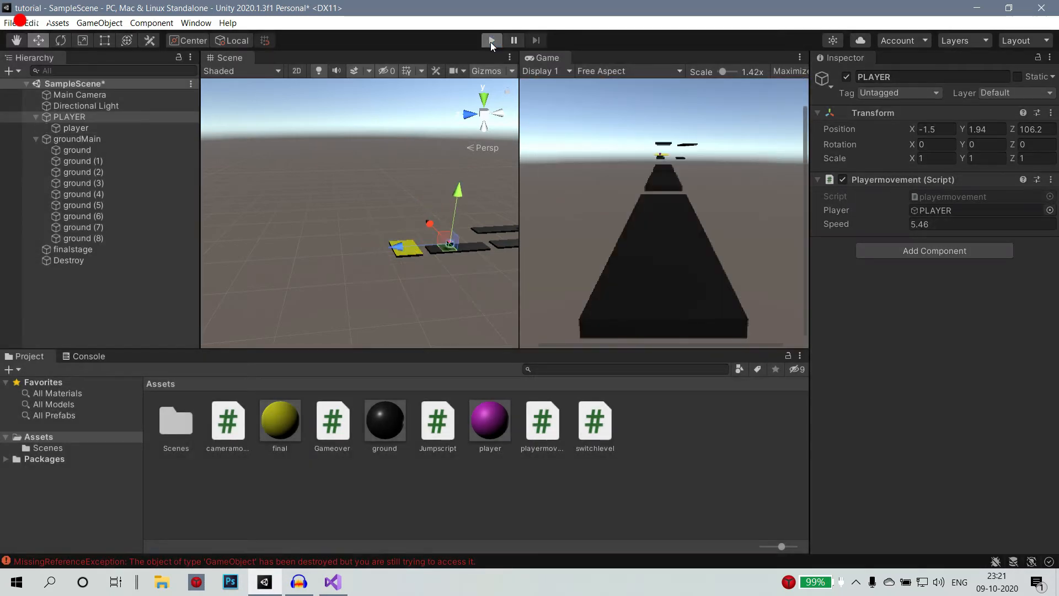
Repeat the play test until the cube lands on finalstage, and check the Console for the collision message.
click(491, 41)
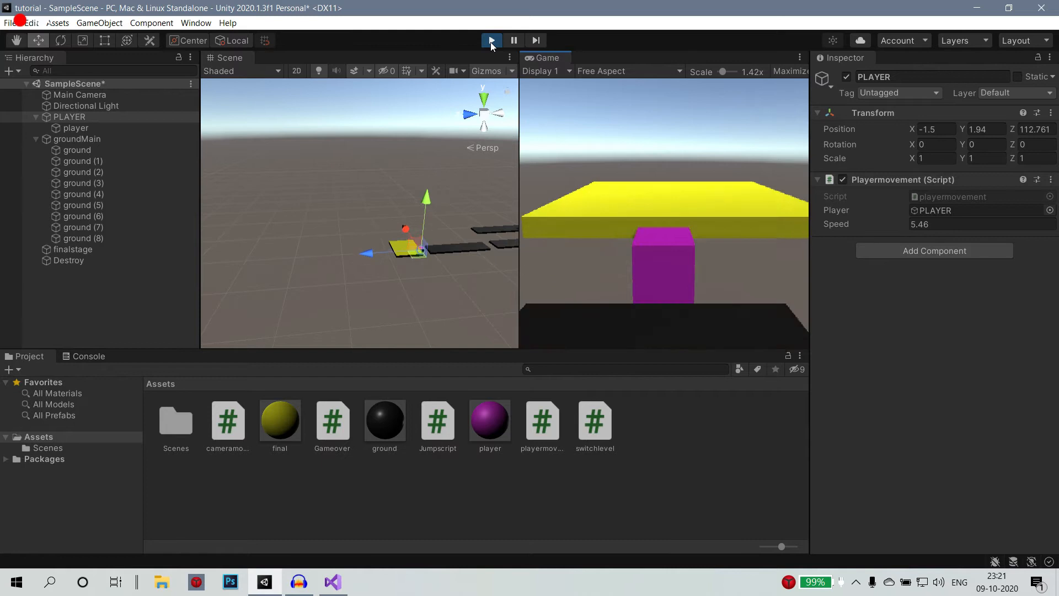
click(491, 42)
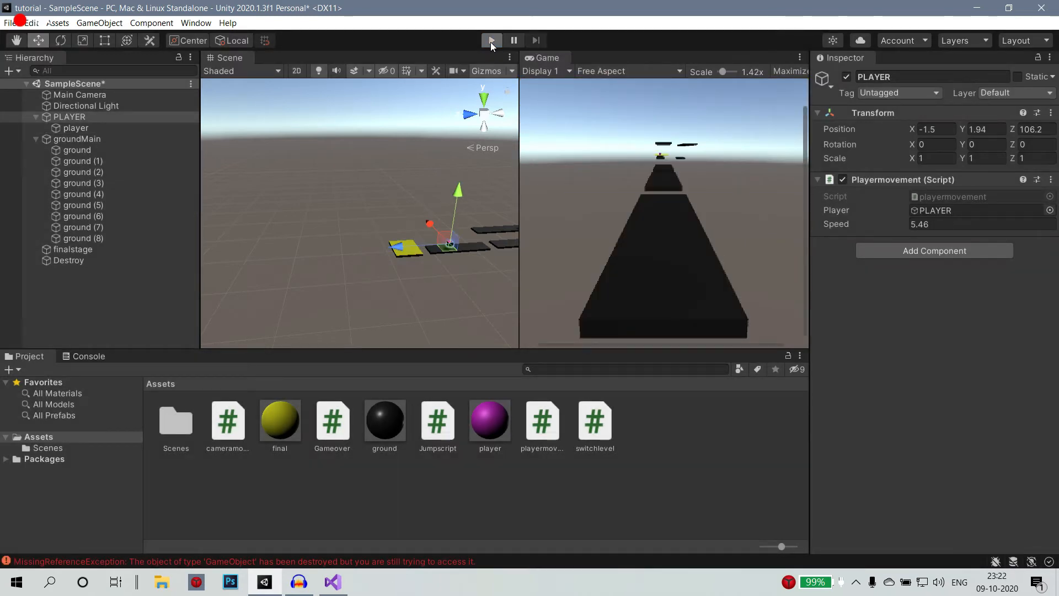
click(491, 42)
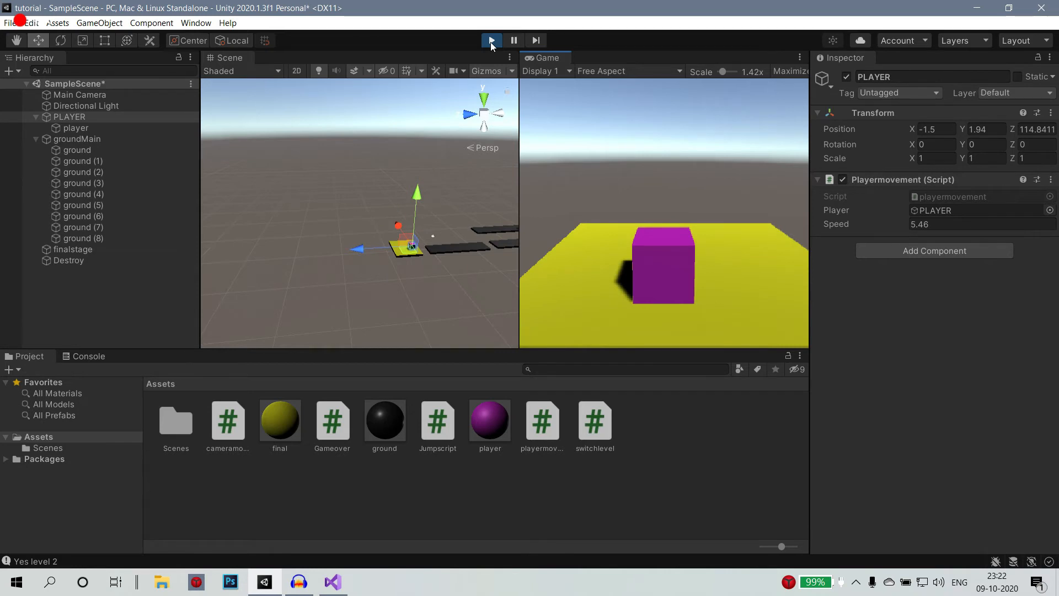
click(88, 356)
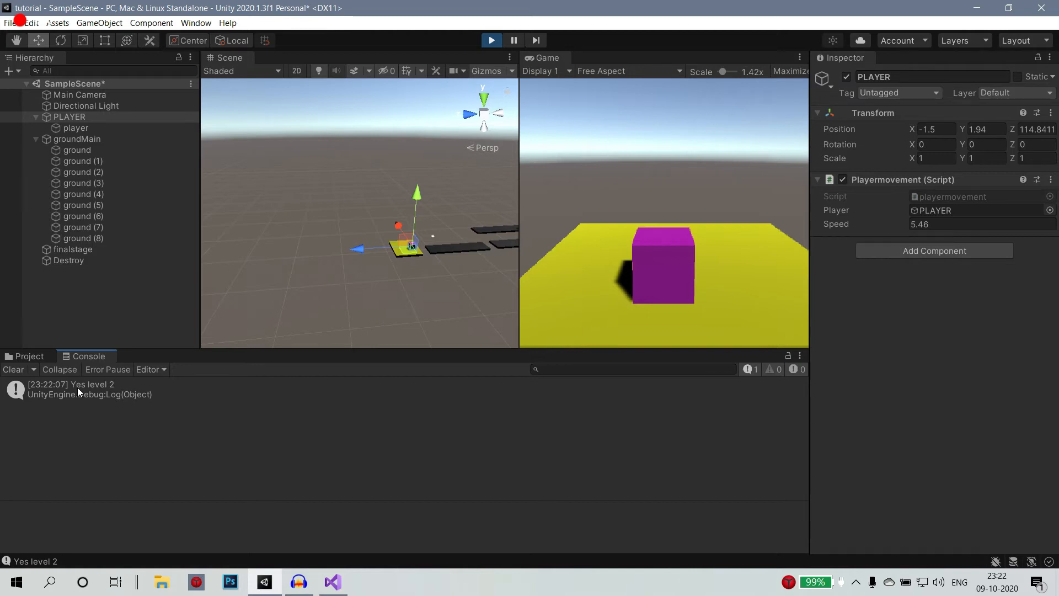
Steer the cube from side to side on the finalstage platform to test its movement, and stop play mode.
key(d)
key(a)
key(d)
key(a)
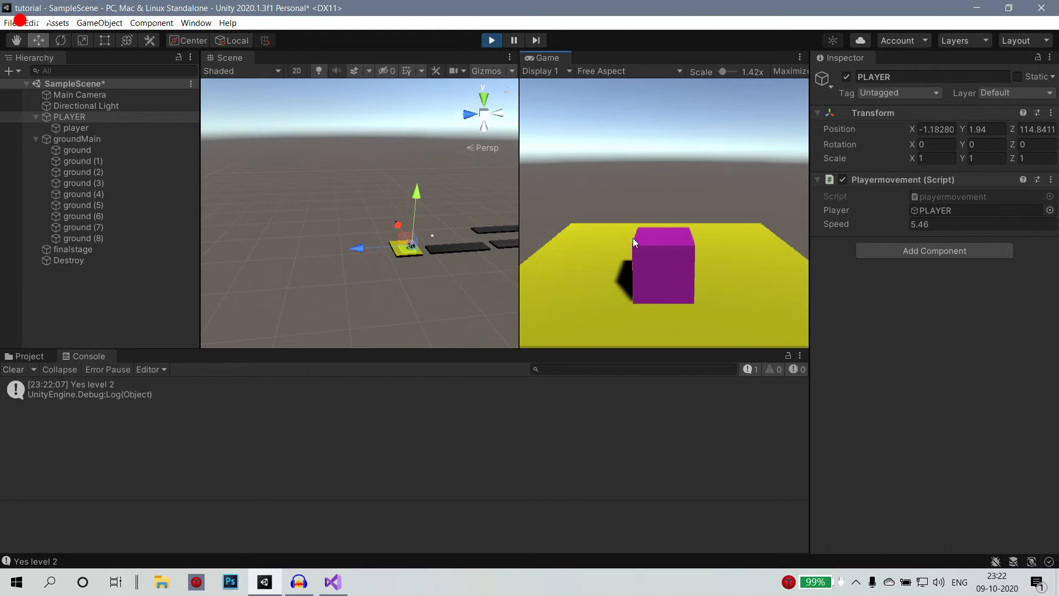
click(492, 43)
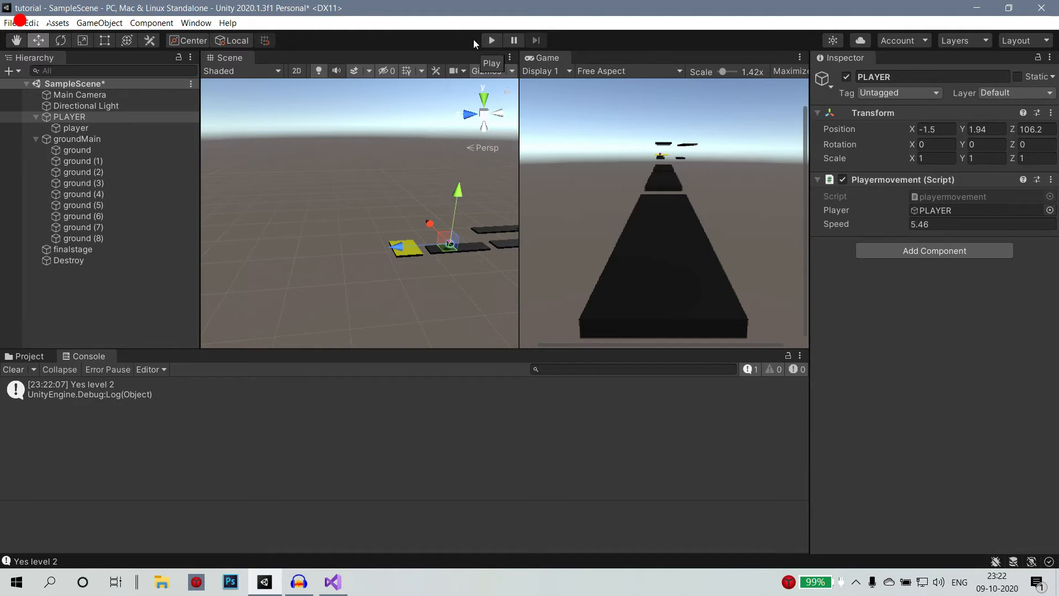
Move the parent PLAYER object back to the first ground block, at about X 0.3 and Z -10.2.
drag(422, 243, 553, 249)
drag(680, 244, 683, 245)
scroll(467, 269, down, 8)
middle_drag(469, 238, 320, 272)
click(346, 252)
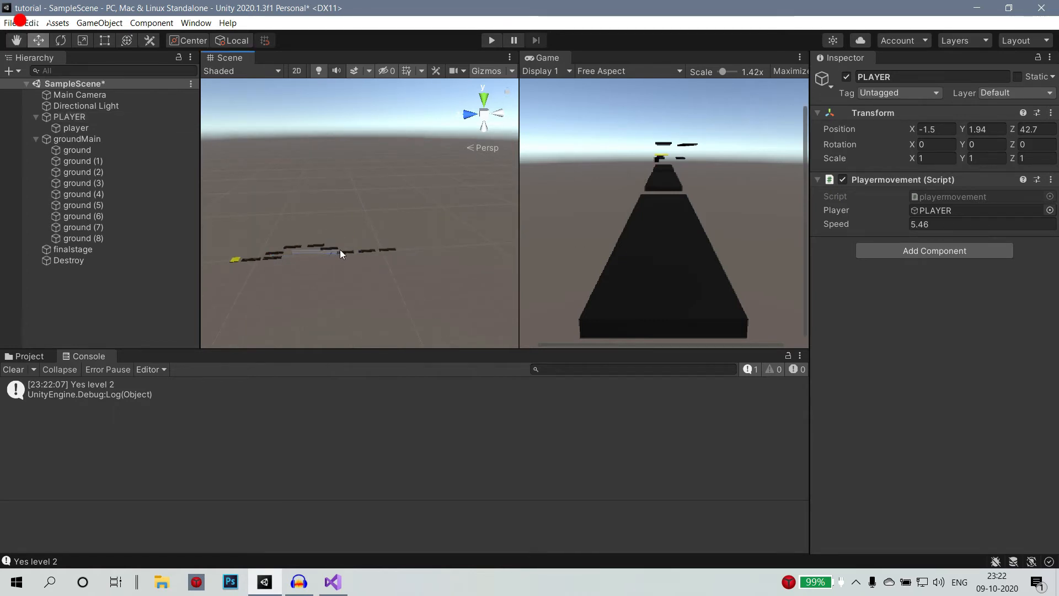
click(76, 128)
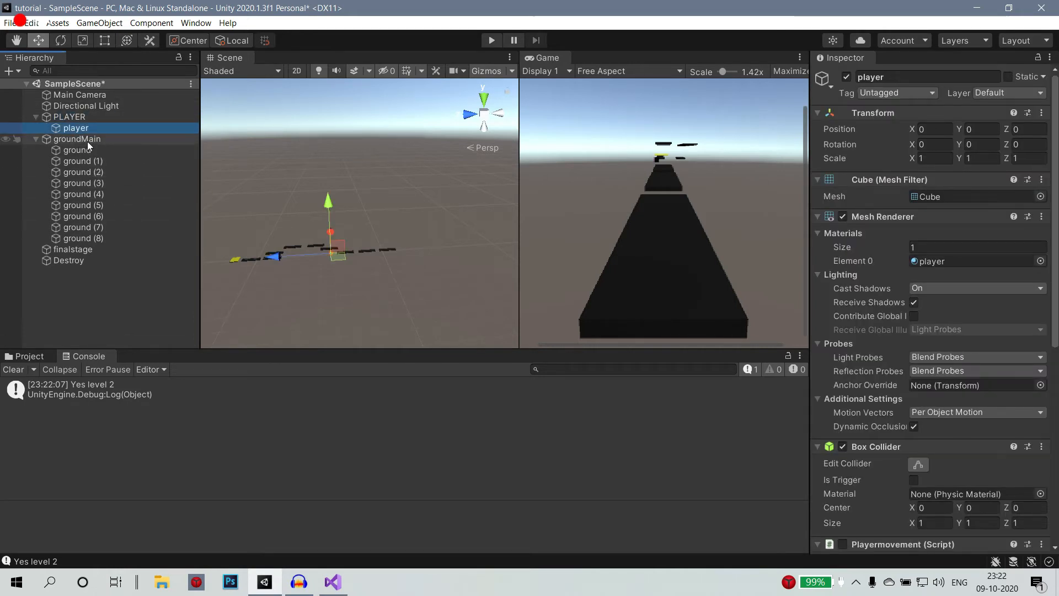
click(69, 116)
drag(274, 260, 340, 254)
drag(383, 226, 381, 227)
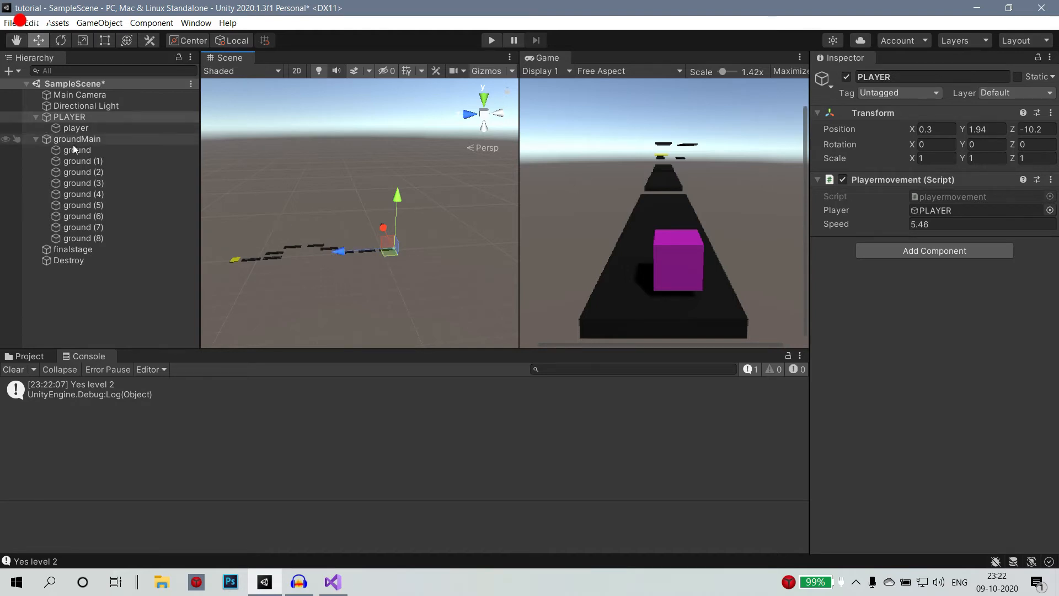
Add a 3D Sphere as a child of PLAYER and frame it in the scene.
right_click(81, 120)
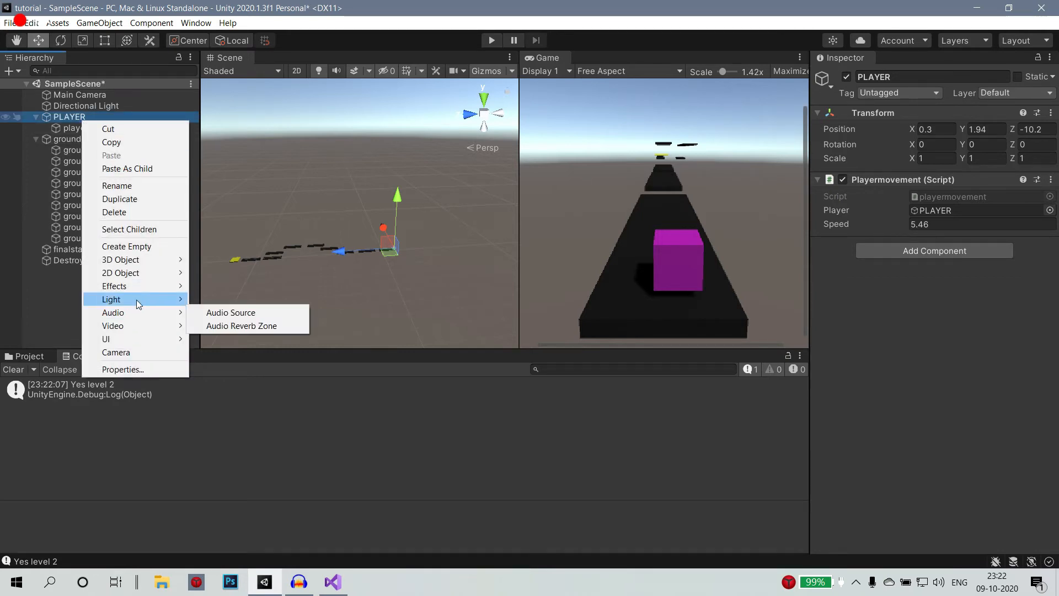
mouse_move(139, 262)
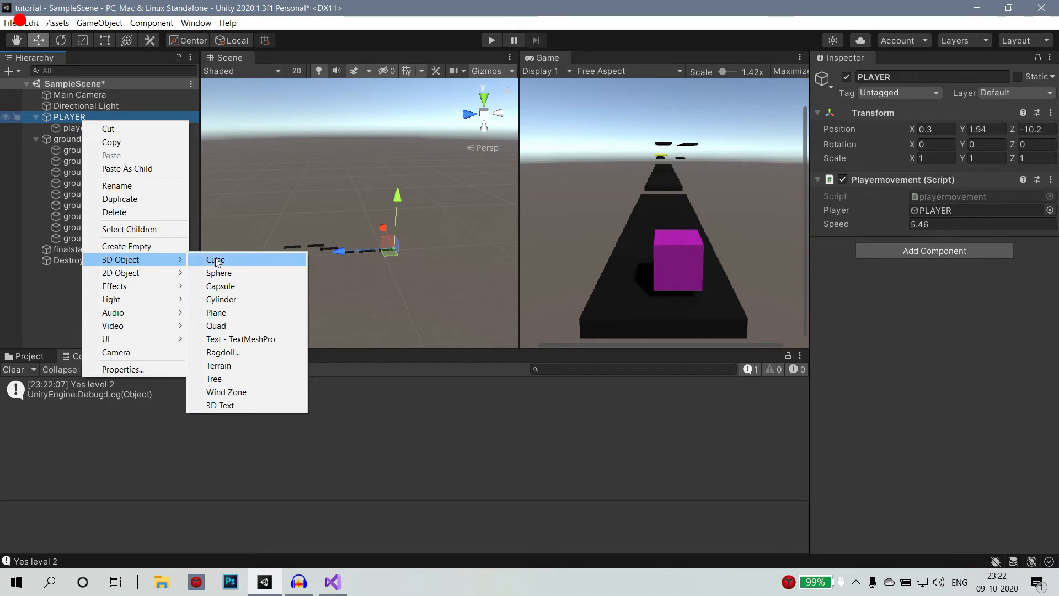
click(238, 272)
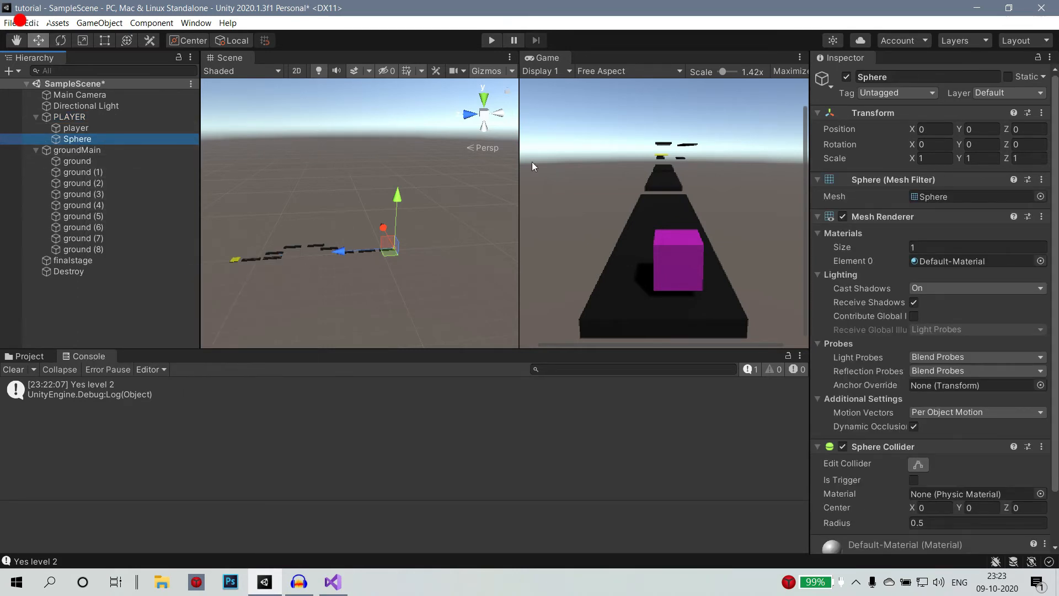
double_click(105, 141)
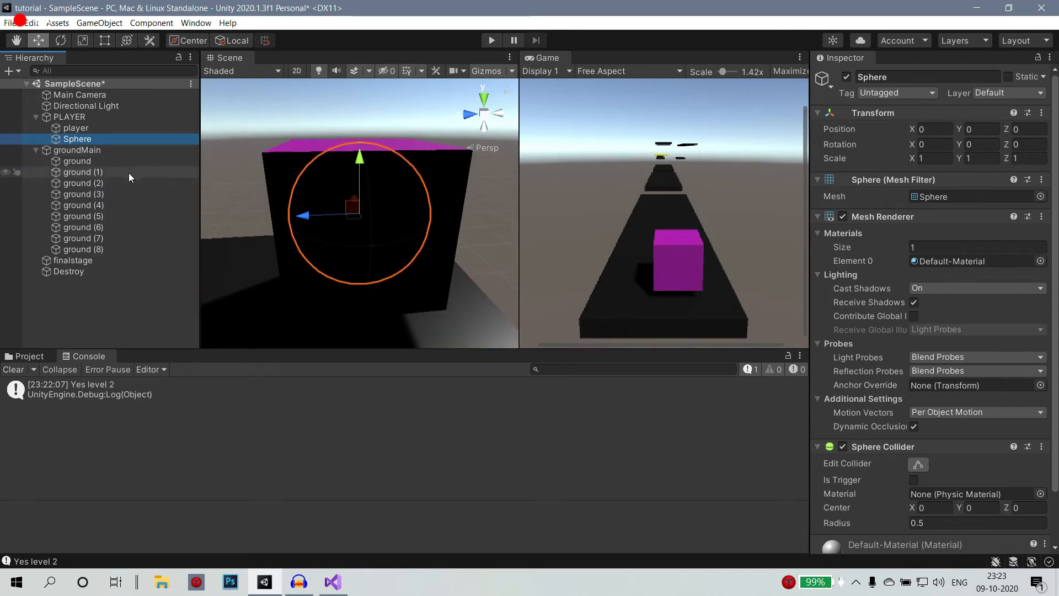
Review the components attached to the player cube, including its Rigidbody and Jumpscript settings.
click(84, 129)
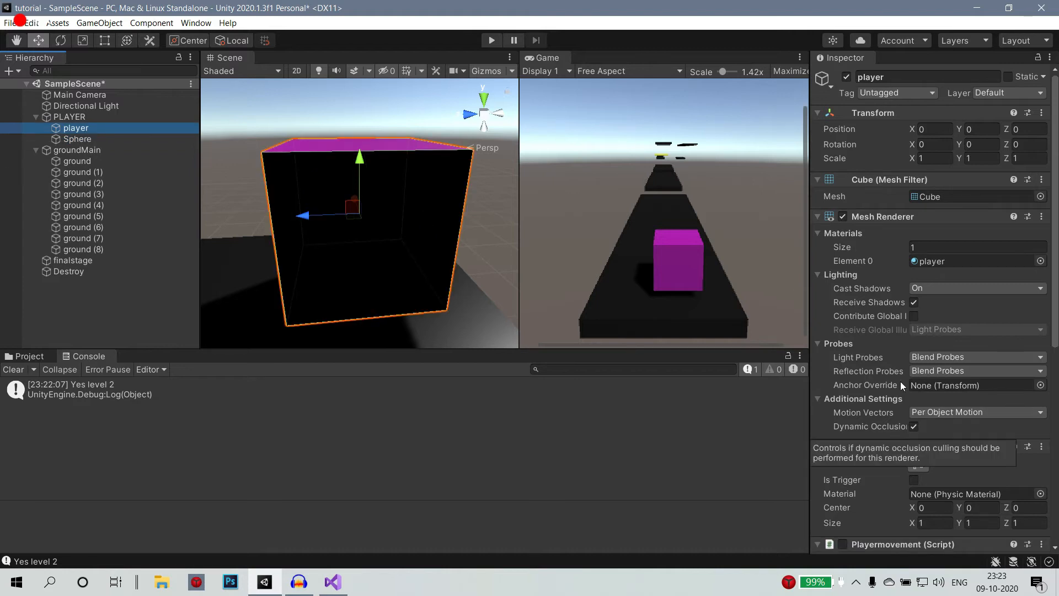
scroll(910, 425, down, 6)
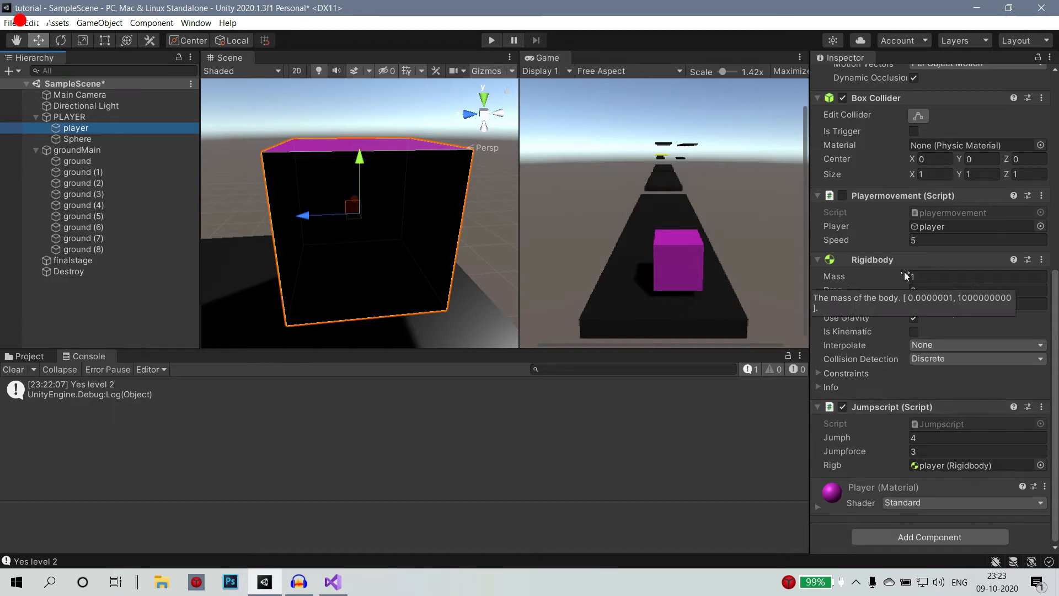
scroll(905, 272, up, 10)
right_click(118, 130)
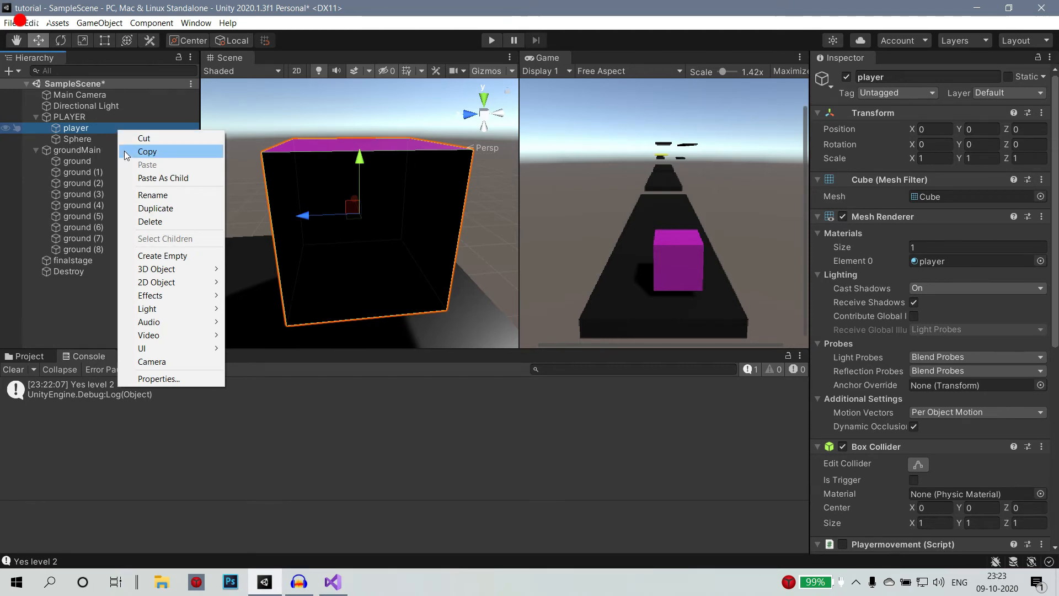
click(92, 134)
Rename the Sphere under PLAYER to player.
click(82, 141)
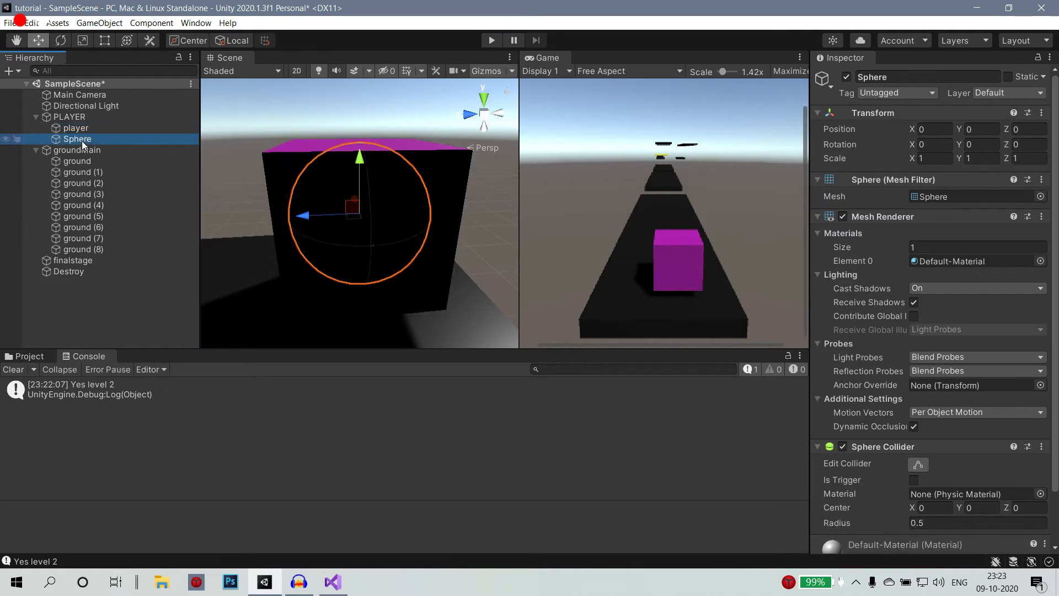
drag(900, 77, 811, 76)
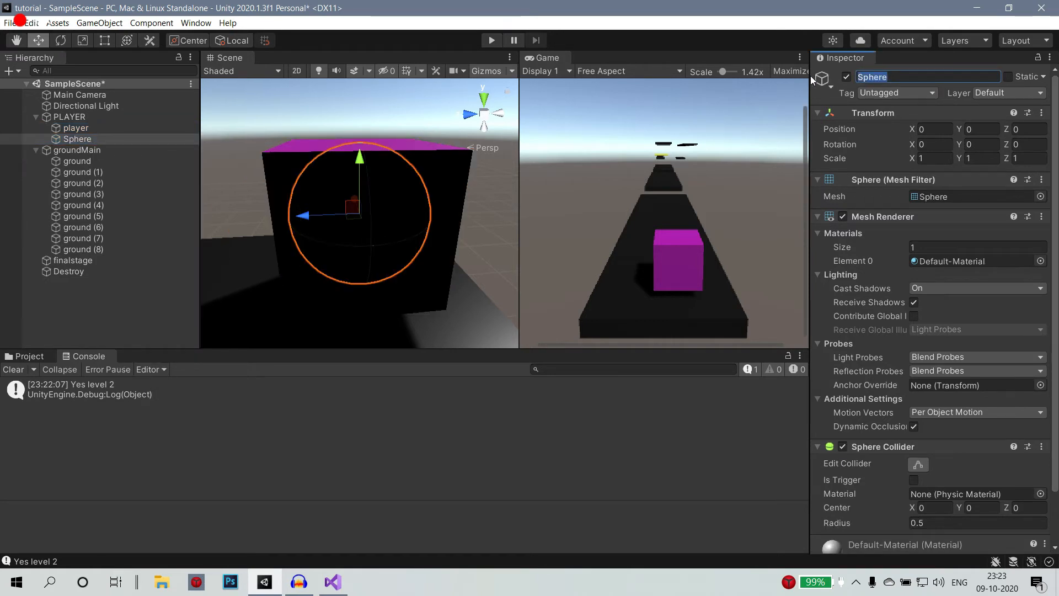
text(player)
key(Return)
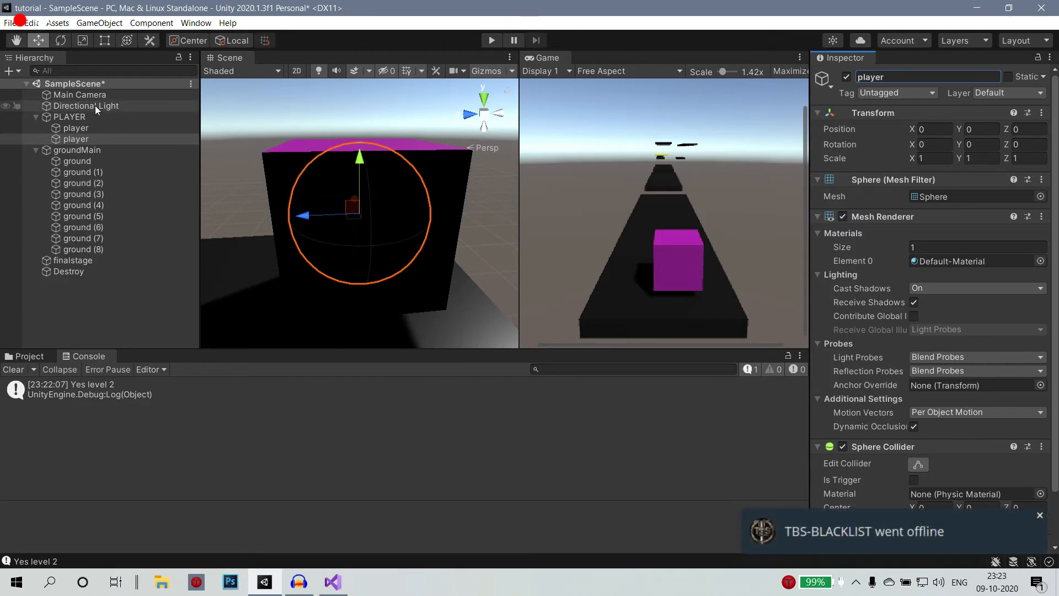
Add the Jumpscript component to the sphere under PLAYER.
click(85, 128)
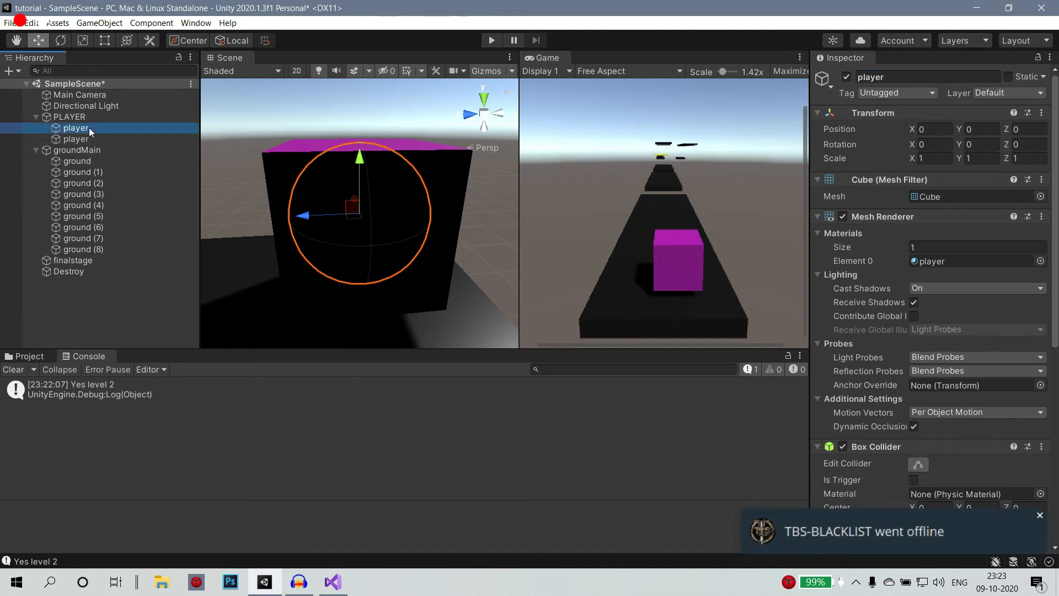
click(94, 137)
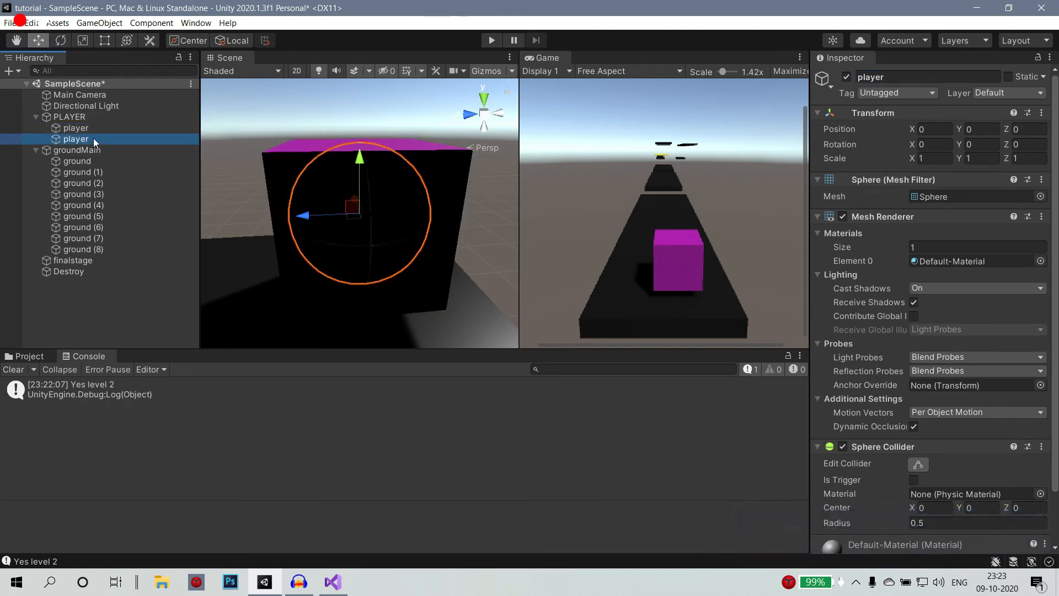
scroll(929, 494, down, 2)
click(924, 537)
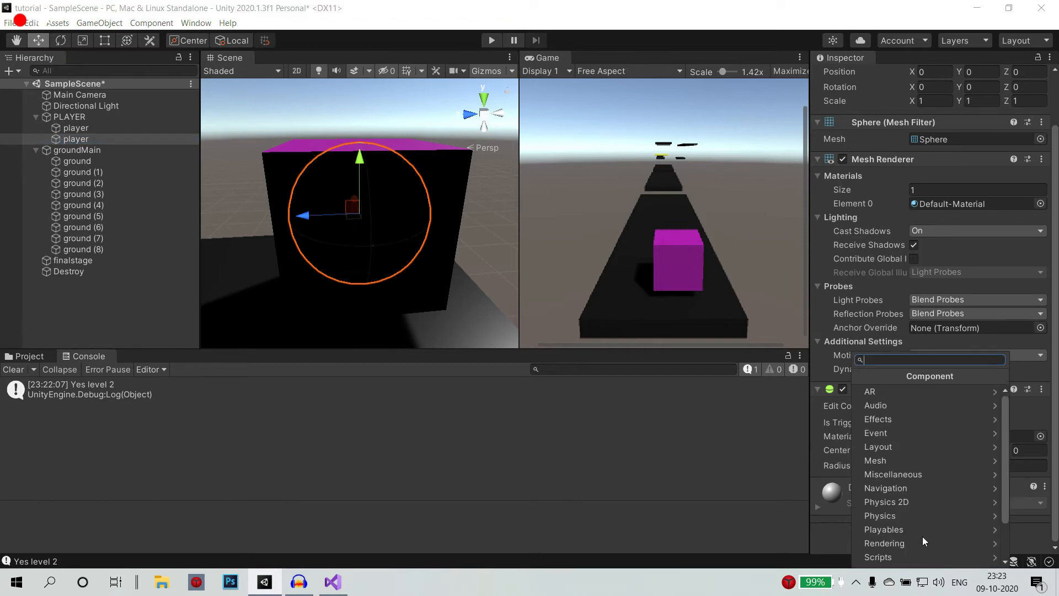
text(ju)
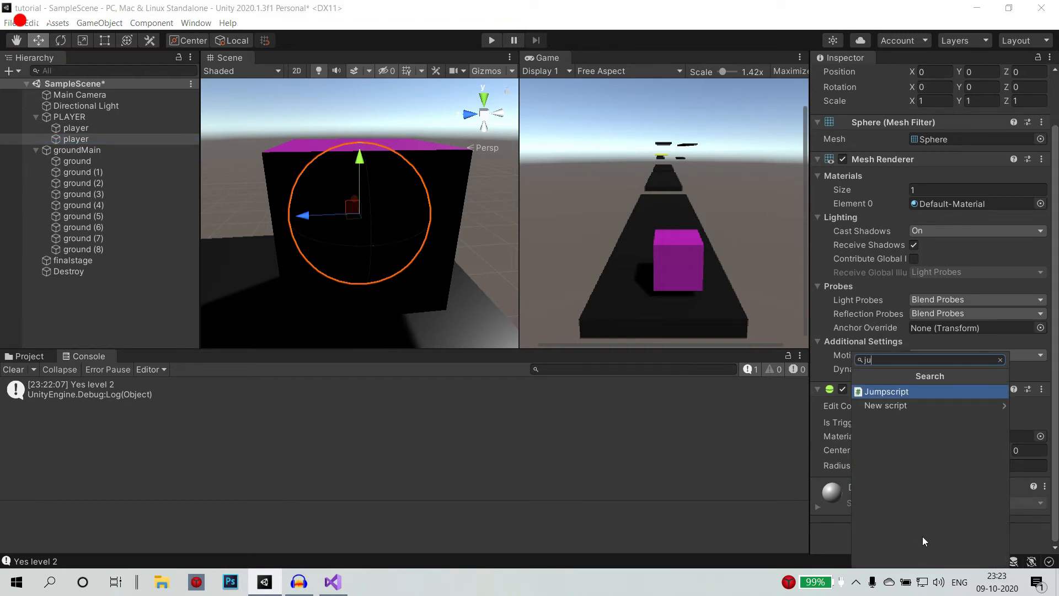
key(Return)
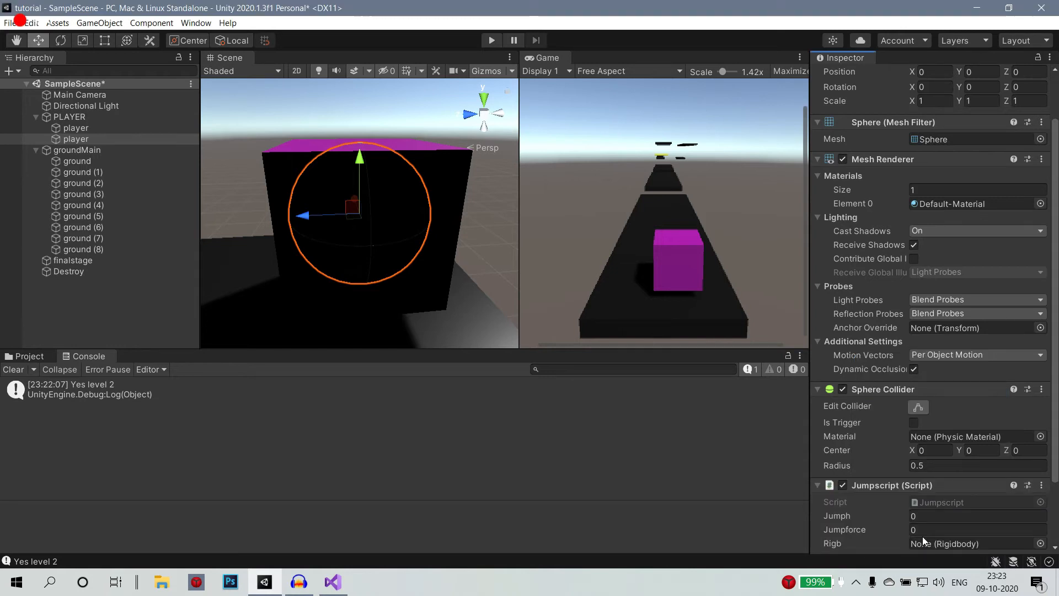
Match the sphere's Jumpscript values to the cube's: set Jumph to 4 and Jumpforce to 3.
scroll(922, 536, down, 3)
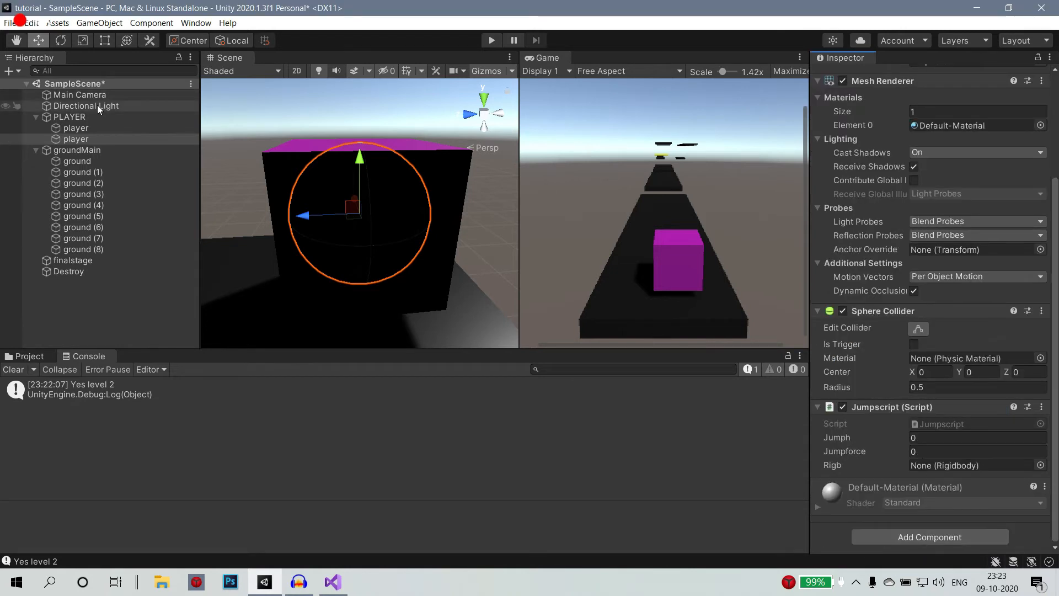
click(83, 127)
scroll(959, 428, down, 5)
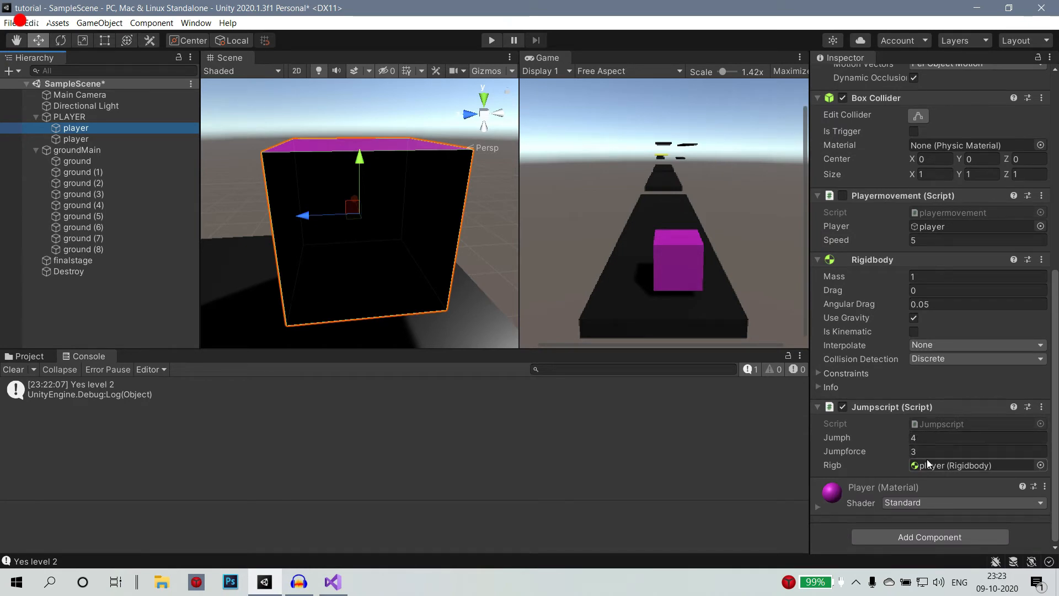
click(75, 139)
click(919, 438)
double_click(919, 439)
text(4)
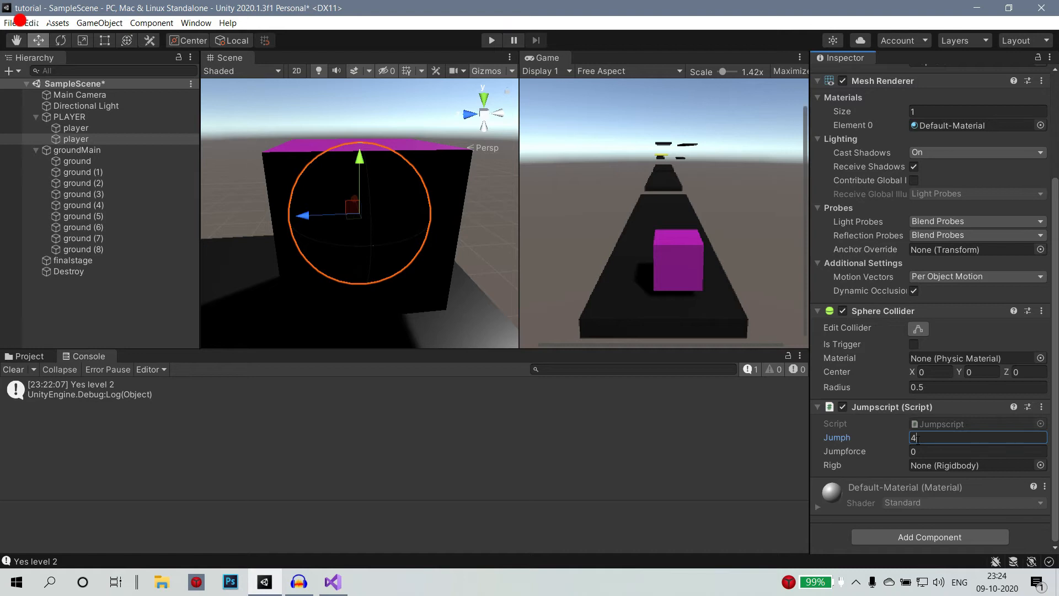
click(930, 453)
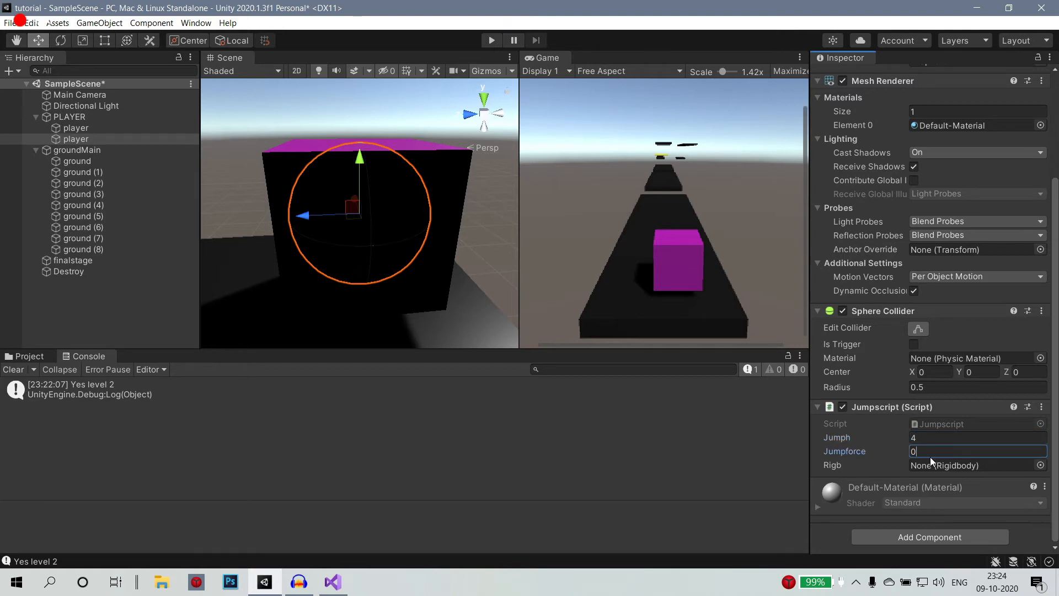
text(3)
Add a Rigidbody to the sphere and assign it to the Rigb field of its Jumpscript.
click(912, 537)
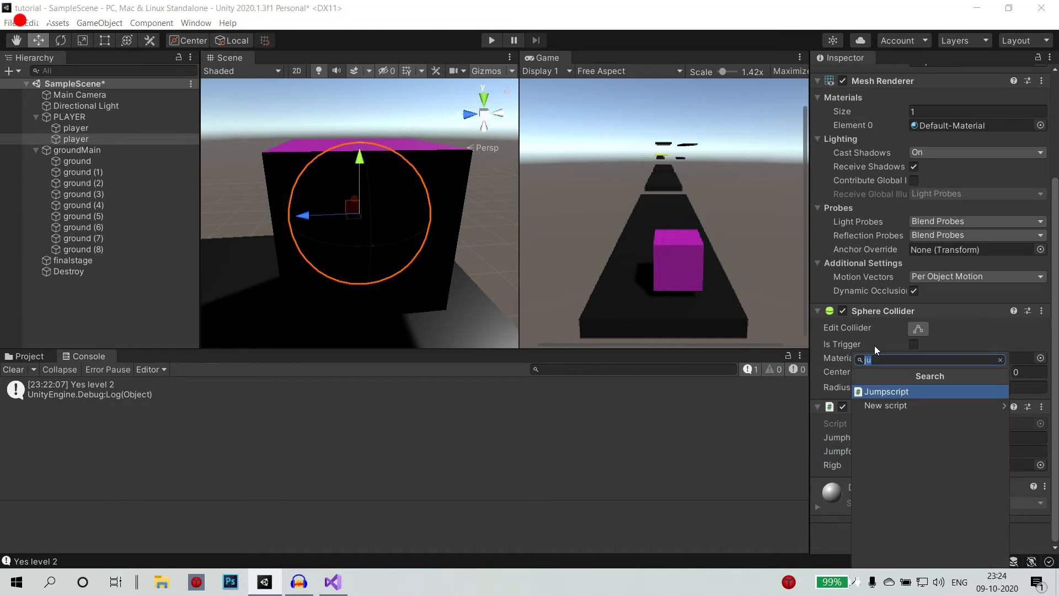
text(ri)
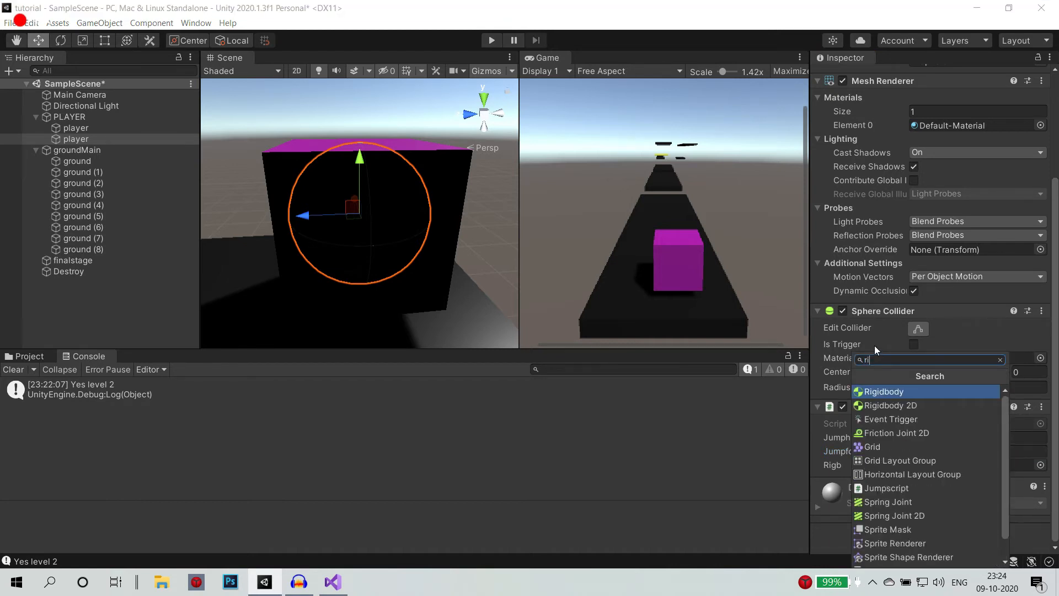
key(Return)
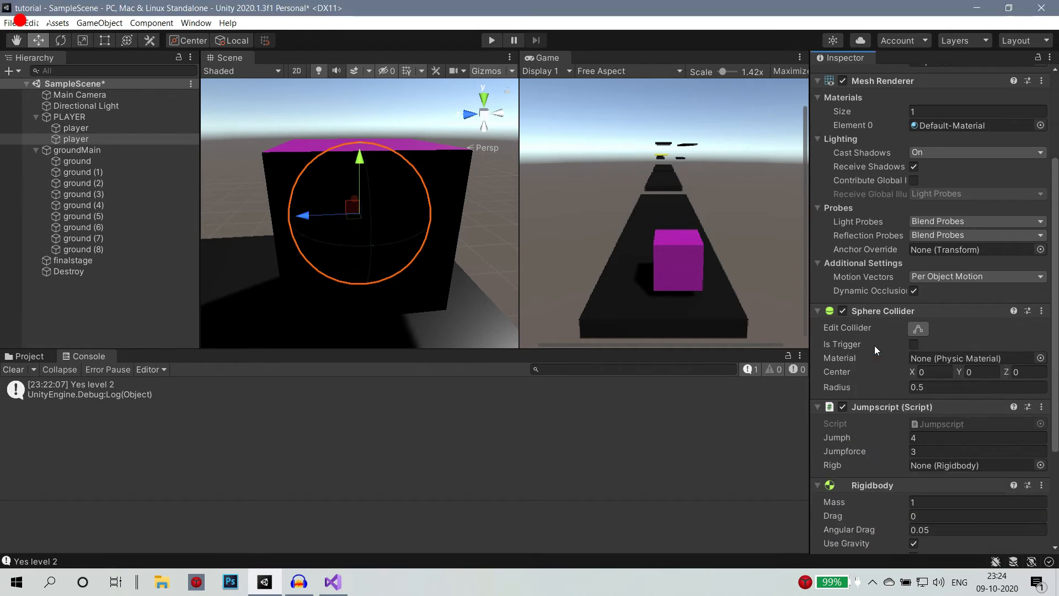
drag(869, 486, 932, 465)
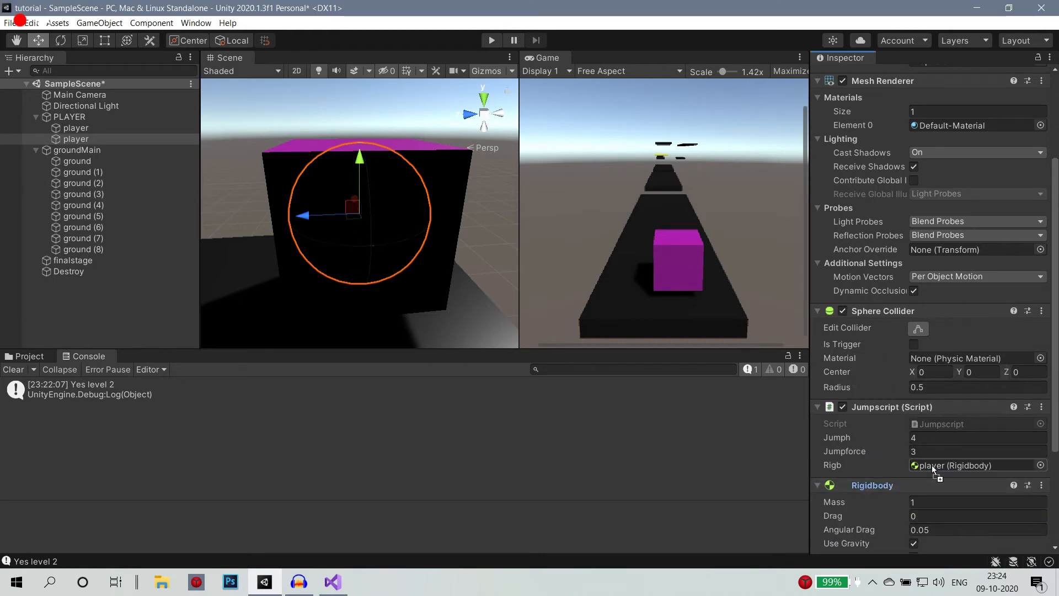
scroll(931, 465, down, 5)
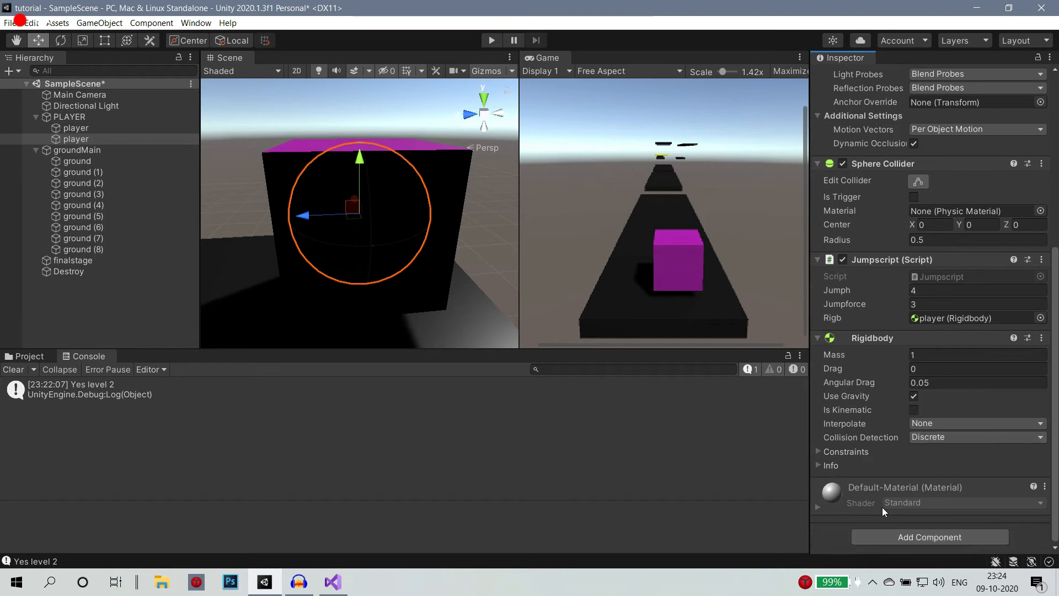
Try to apply the player material from the project assets to the sphere inside the cube.
click(22, 357)
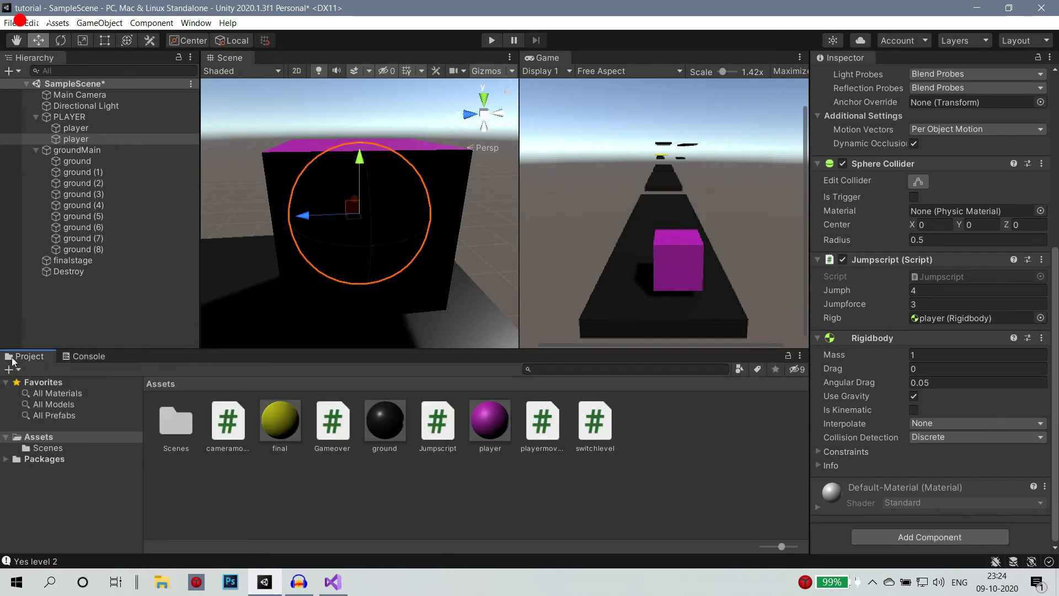
drag(497, 435, 367, 209)
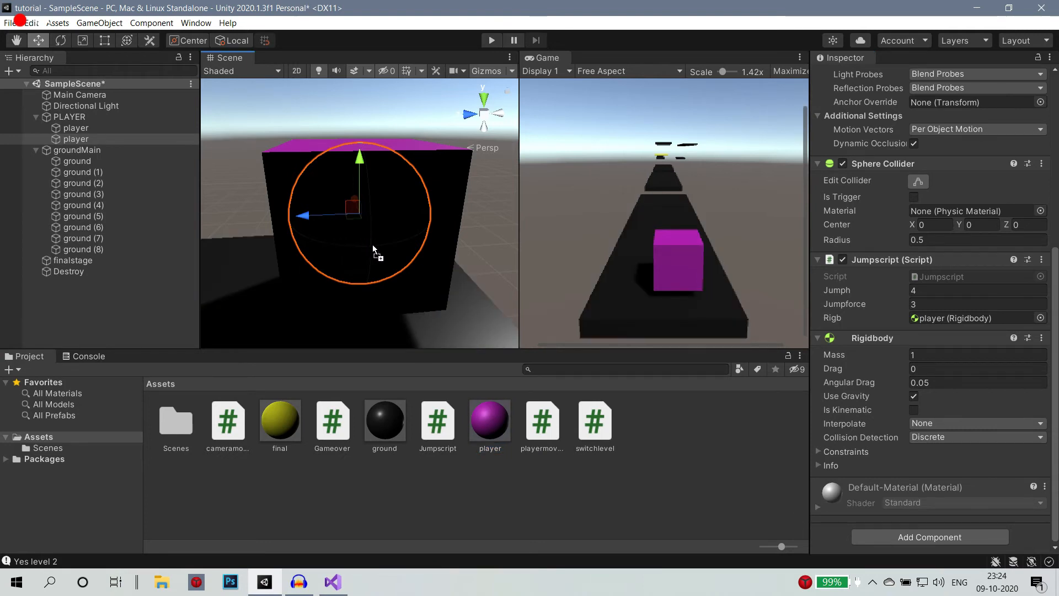
drag(379, 237, 379, 236)
scroll(374, 234, down, 10)
scroll(372, 232, down, 5)
click(322, 214)
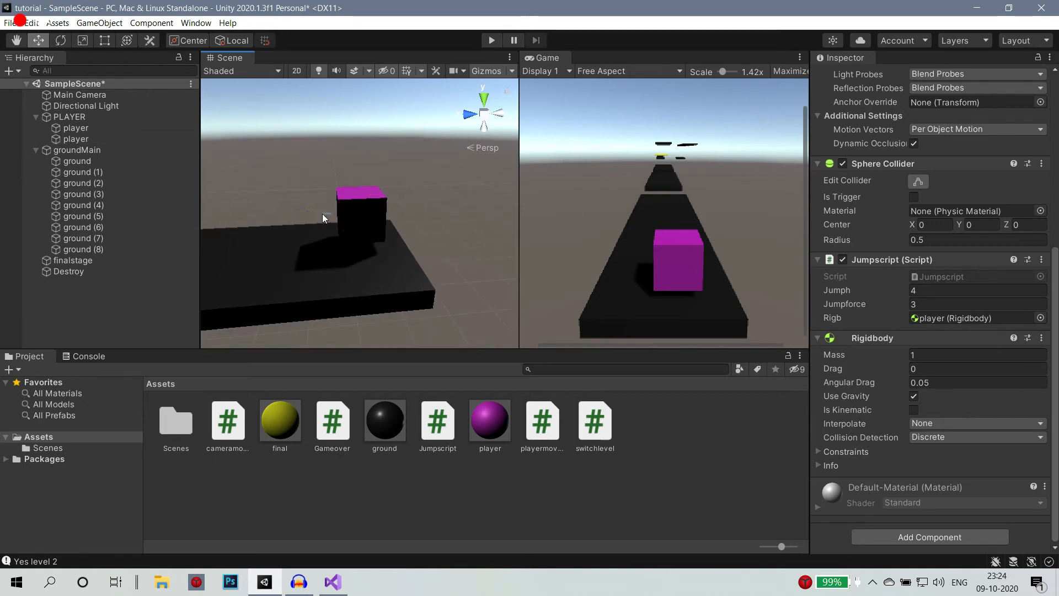
Deactivate the cube player object and apply the player material to the exposed sphere.
click(79, 128)
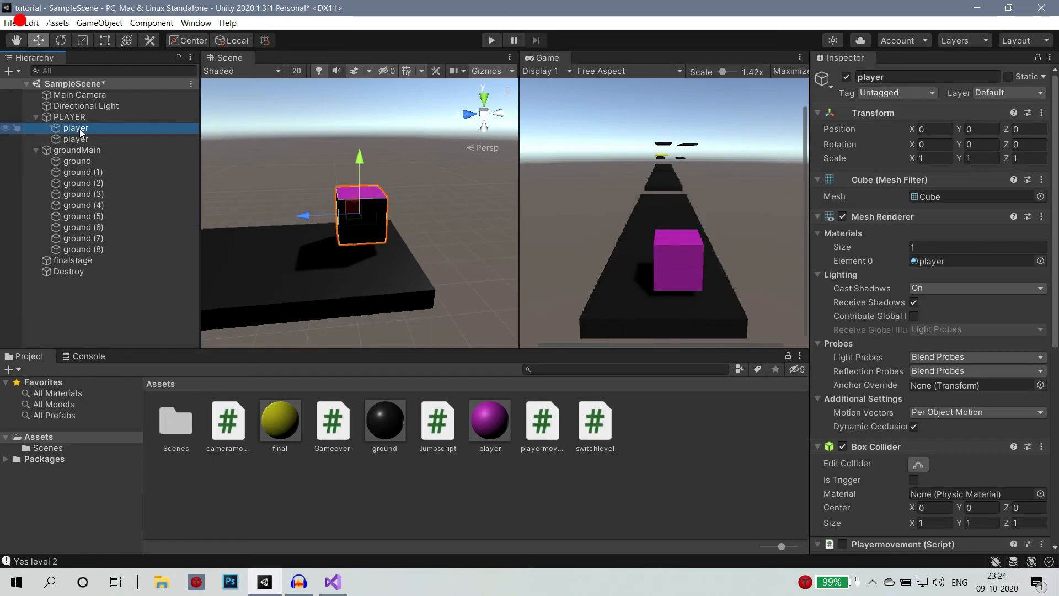
click(846, 77)
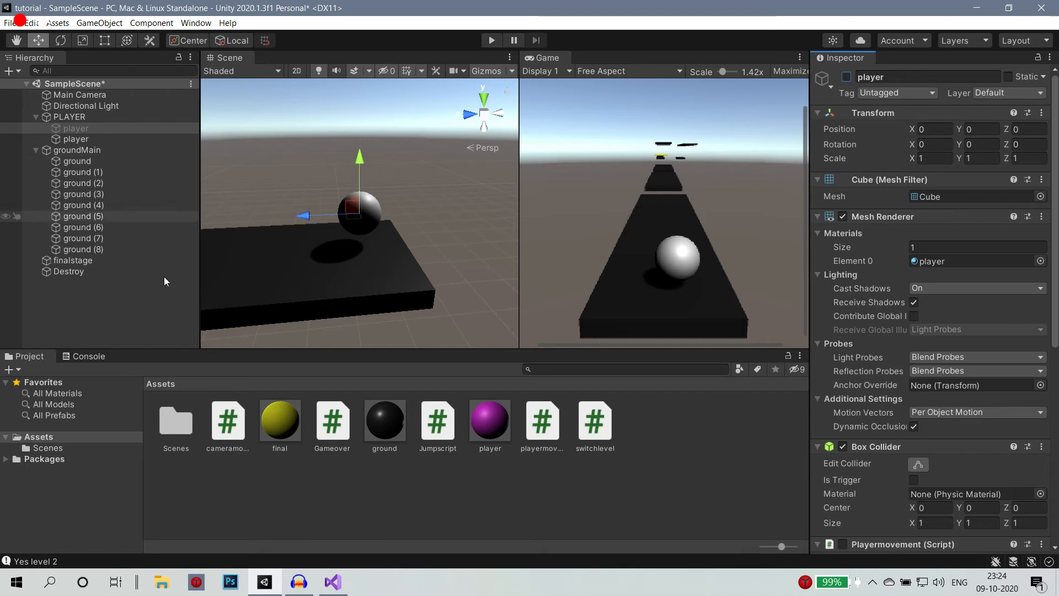
drag(425, 427, 366, 210)
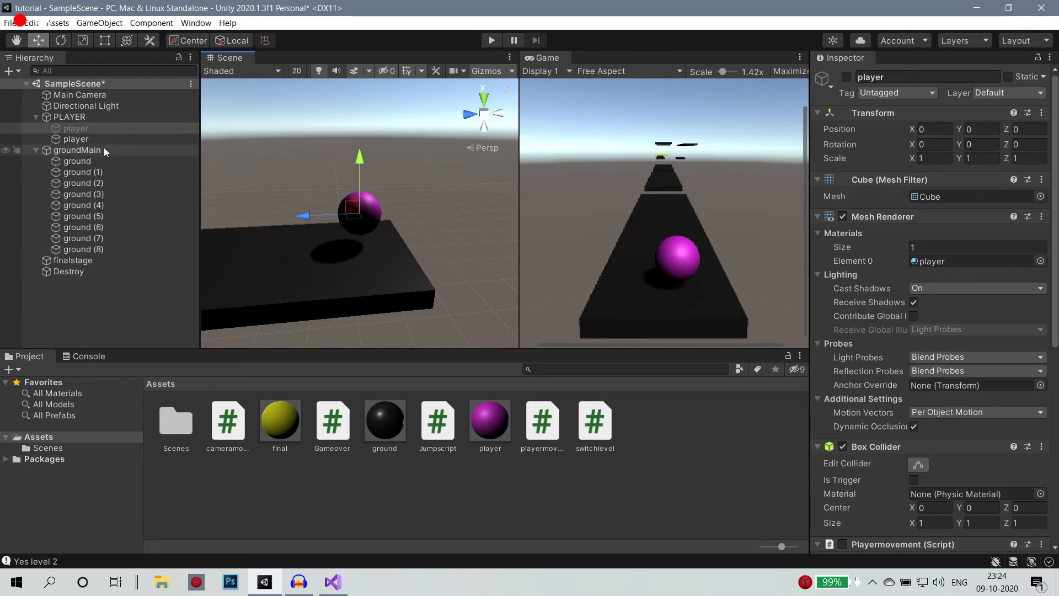
Collapse the PLAYER group in the hierarchy and start play mode with the sphere active.
click(108, 130)
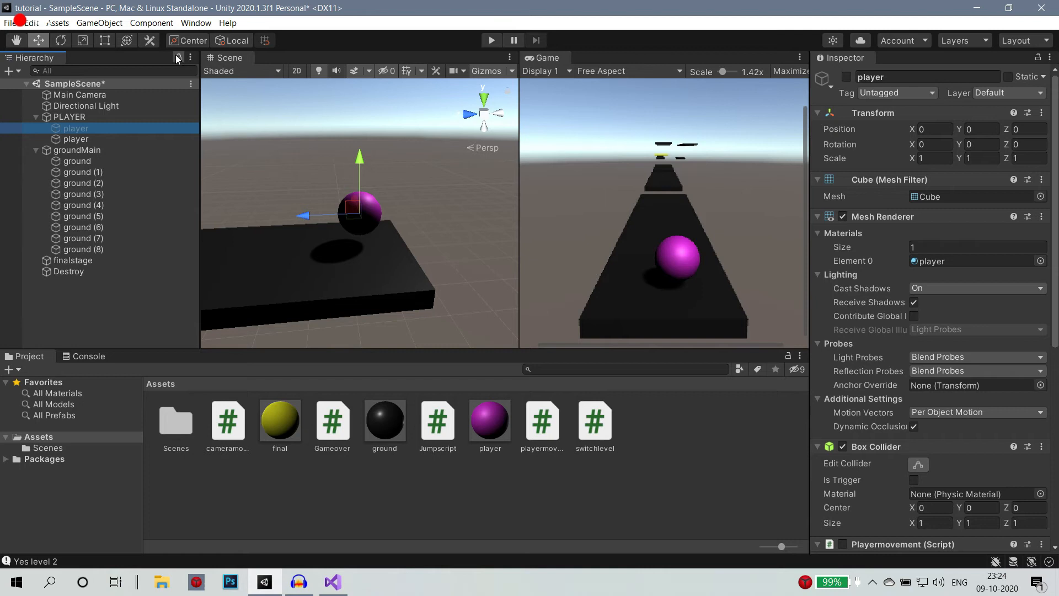
click(36, 117)
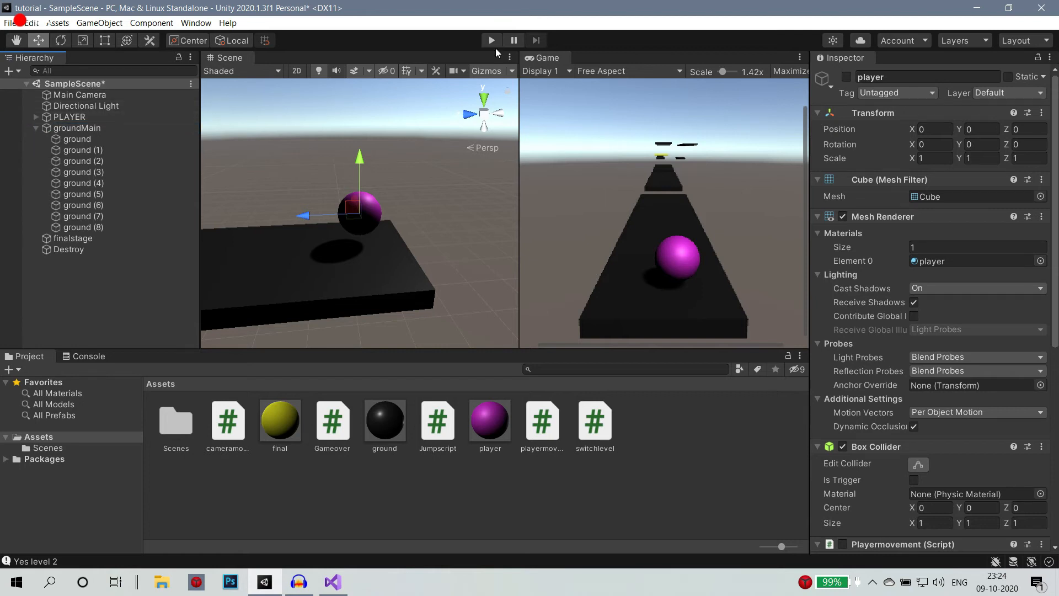
click(491, 40)
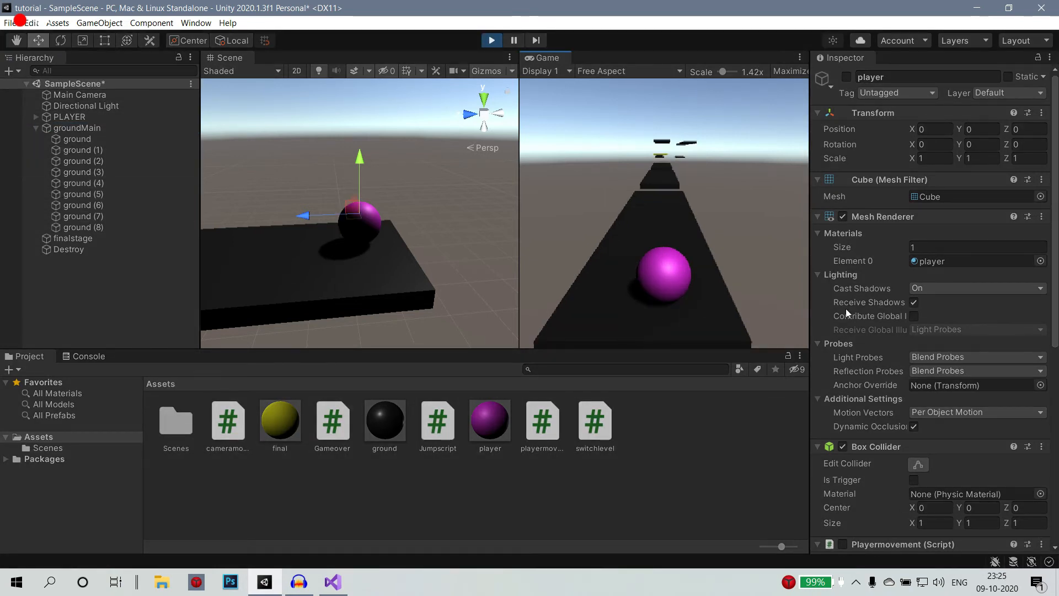
Expand PLAYER and switch the cube player's active state on and off during play mode to test it alongside the sphere.
scroll(952, 409, down, 10)
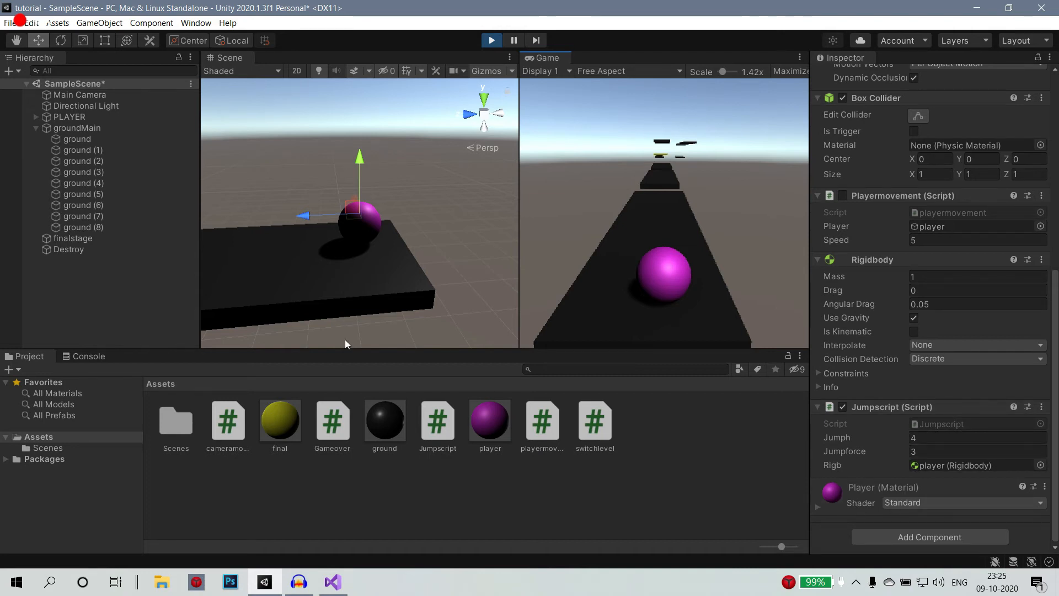
click(37, 117)
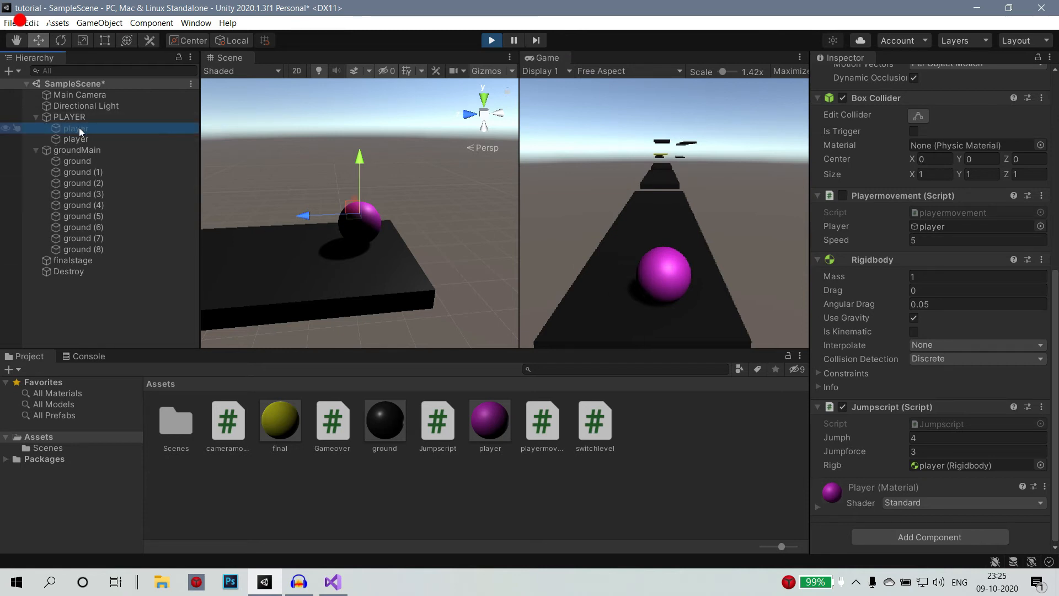
scroll(898, 181, up, 6)
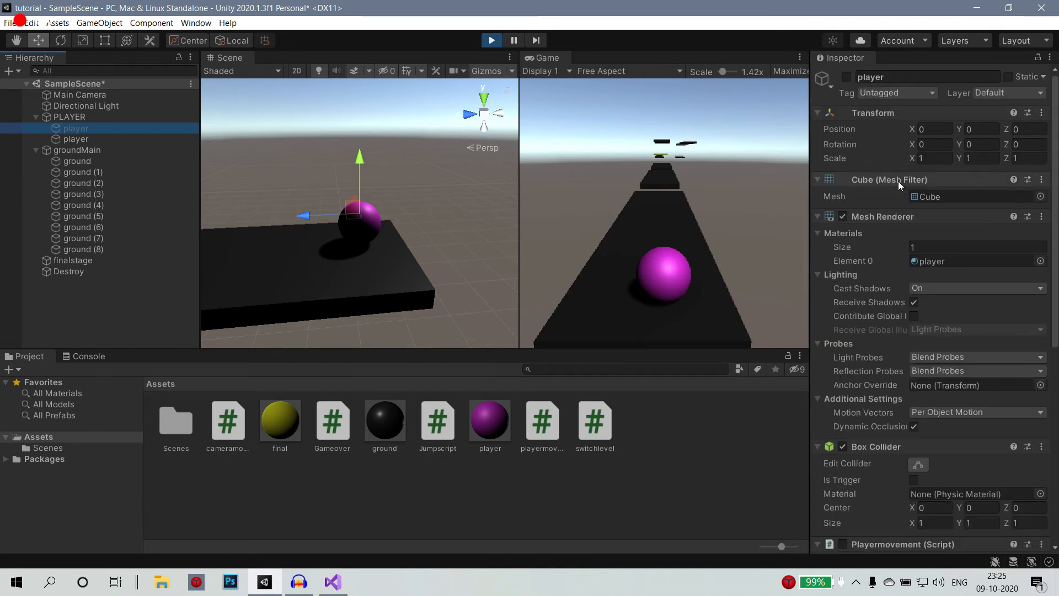
click(846, 77)
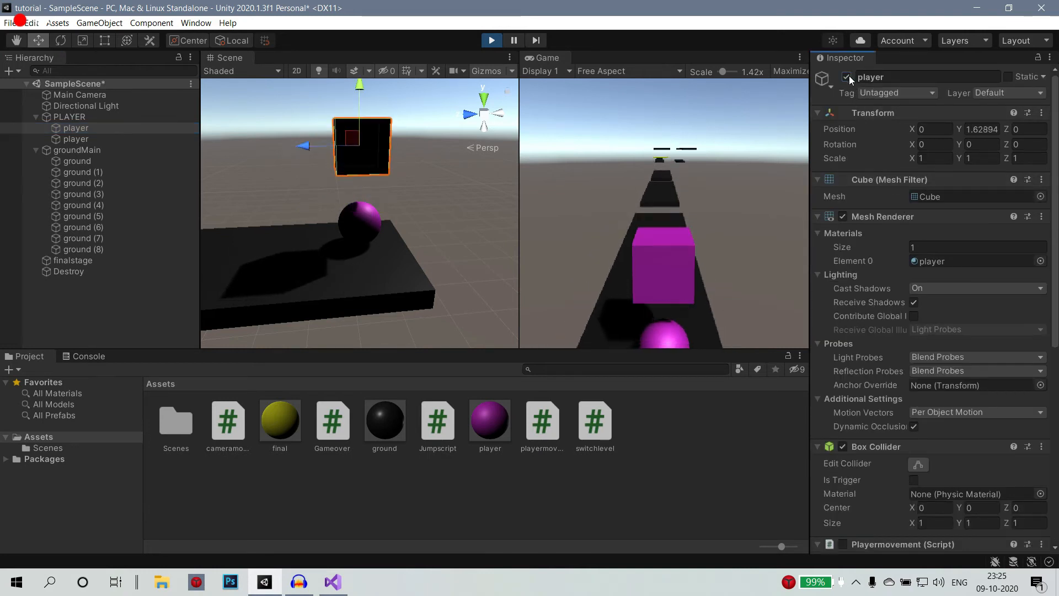
click(847, 76)
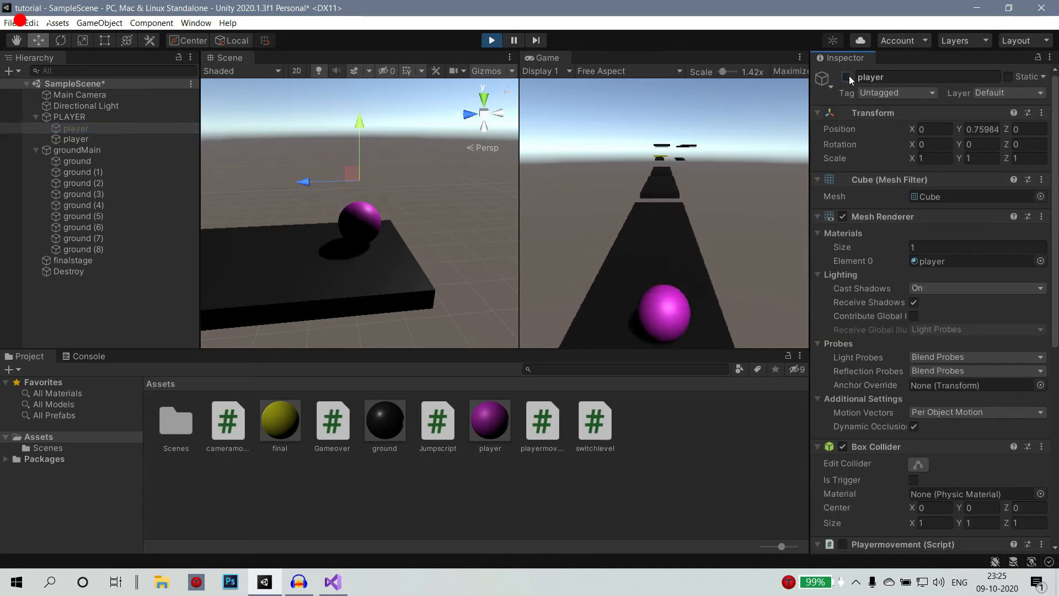
click(847, 76)
click(849, 75)
click(849, 76)
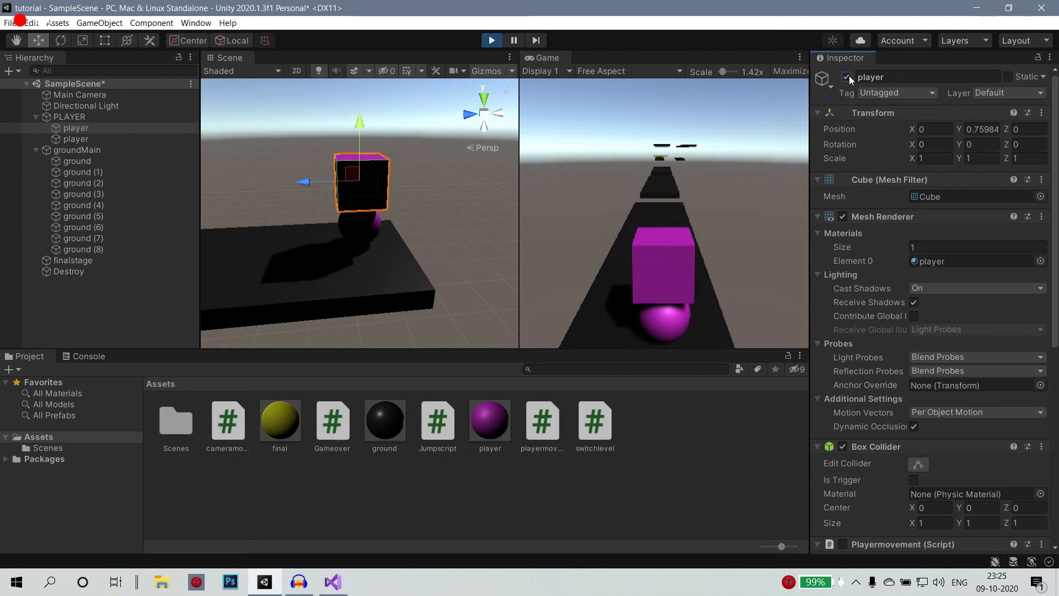
Switch the cube player off in the running game, leaving the sphere selected, and end play mode.
click(847, 76)
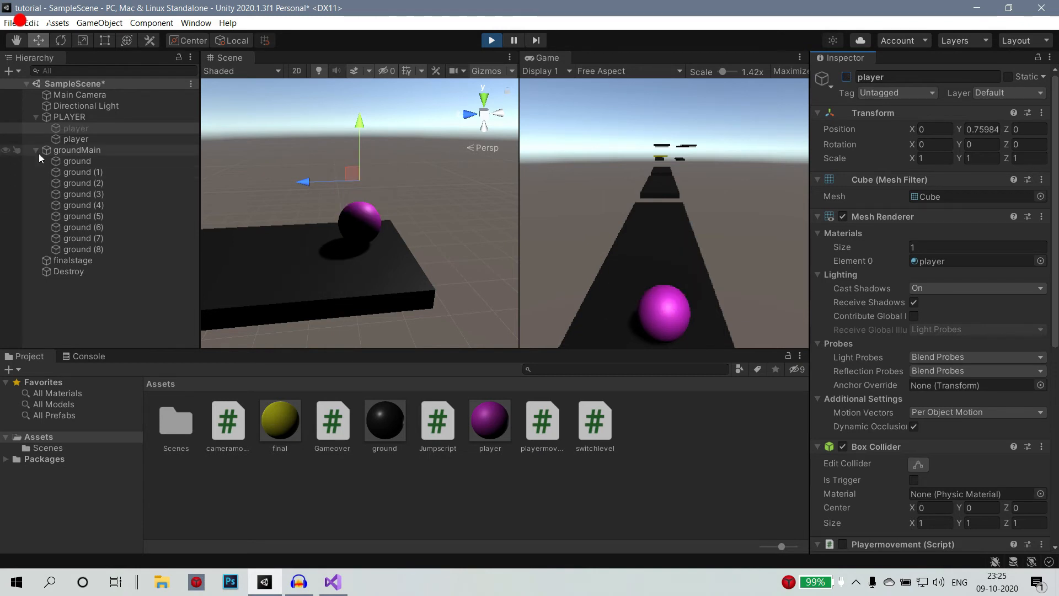
click(83, 141)
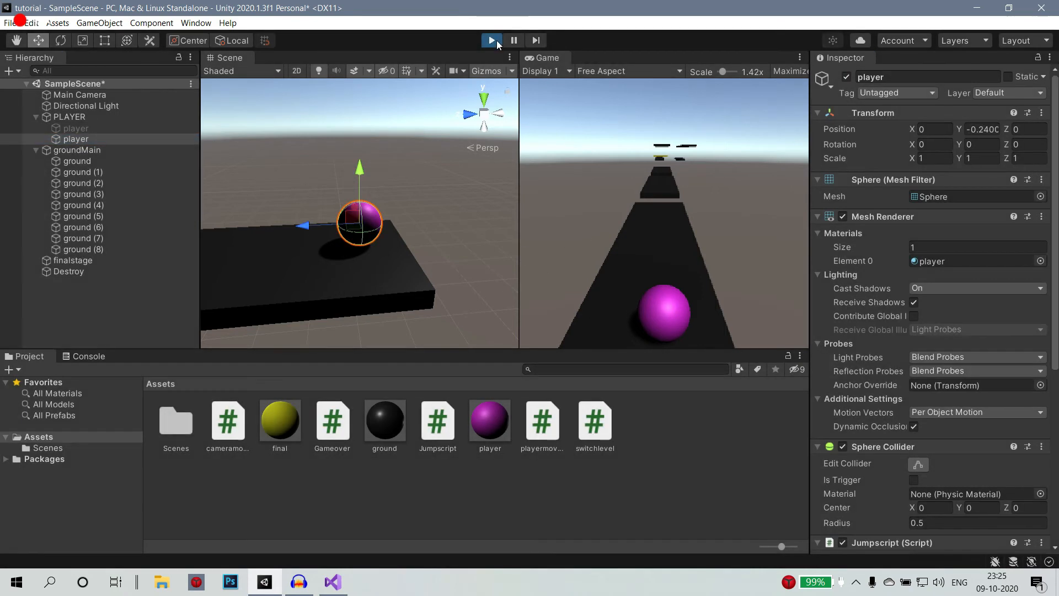
click(493, 40)
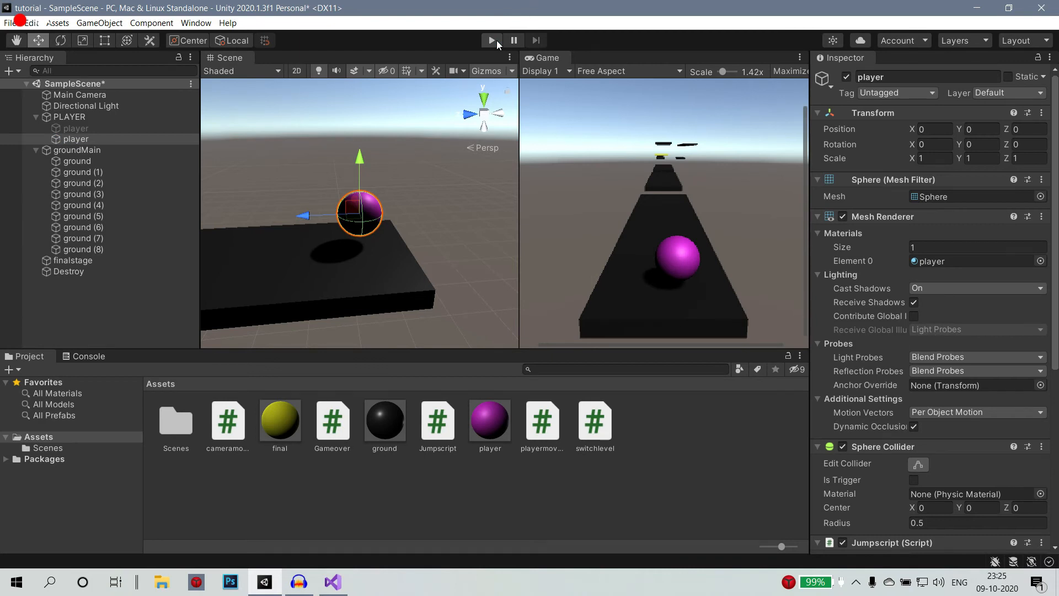
Play-test the sphere player with repeated jumps and attempts at steering along the platforms.
click(493, 40)
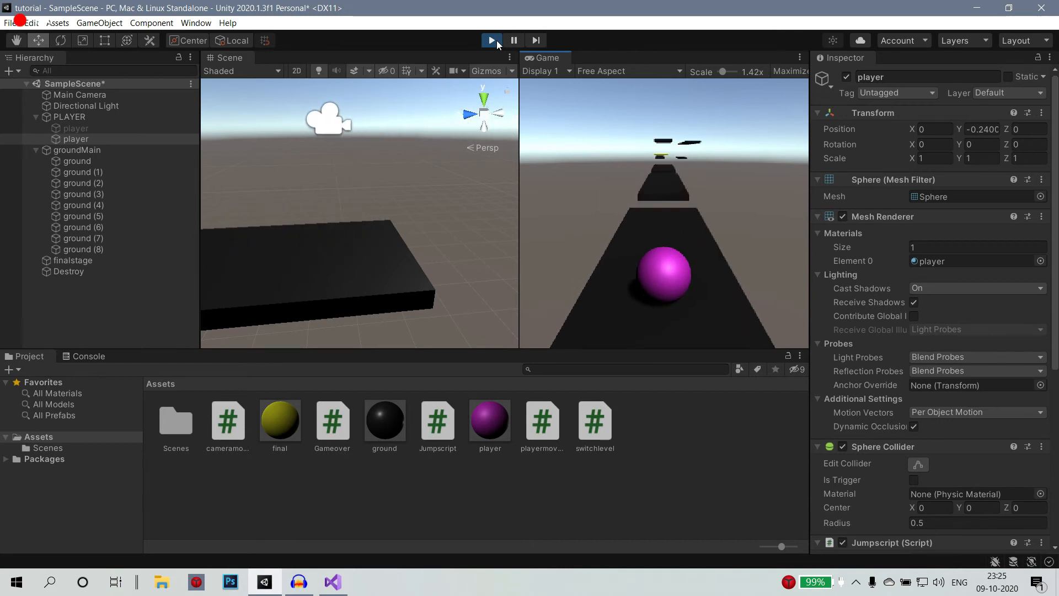
key(space)
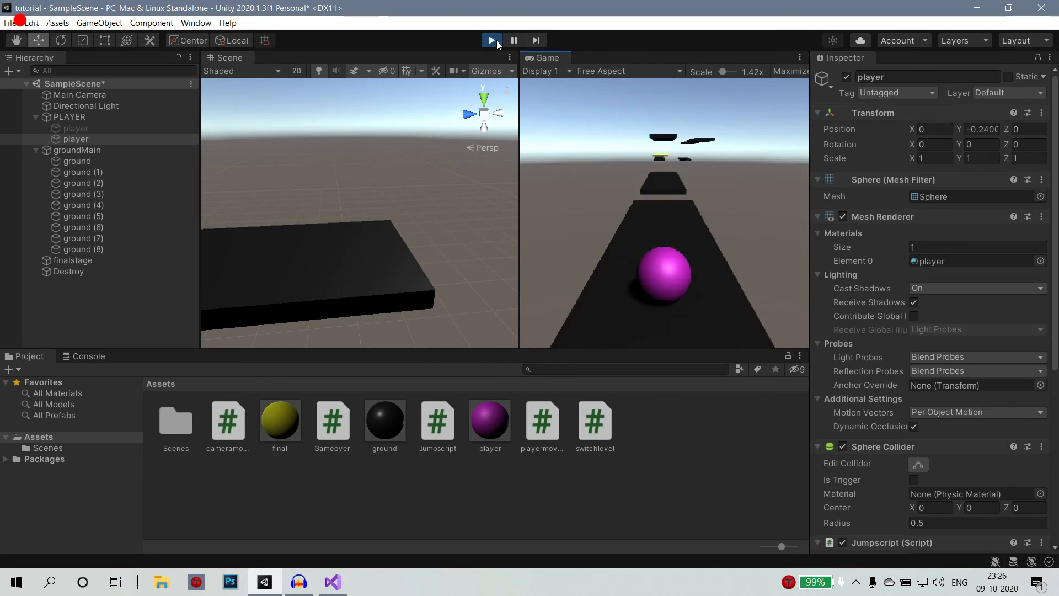
key(space)
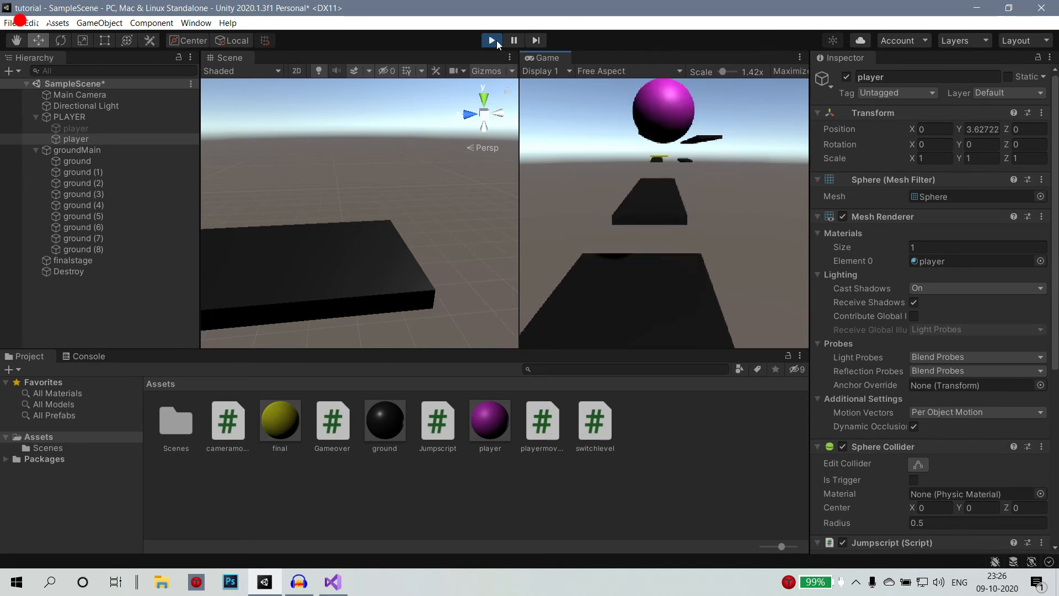
key(space)
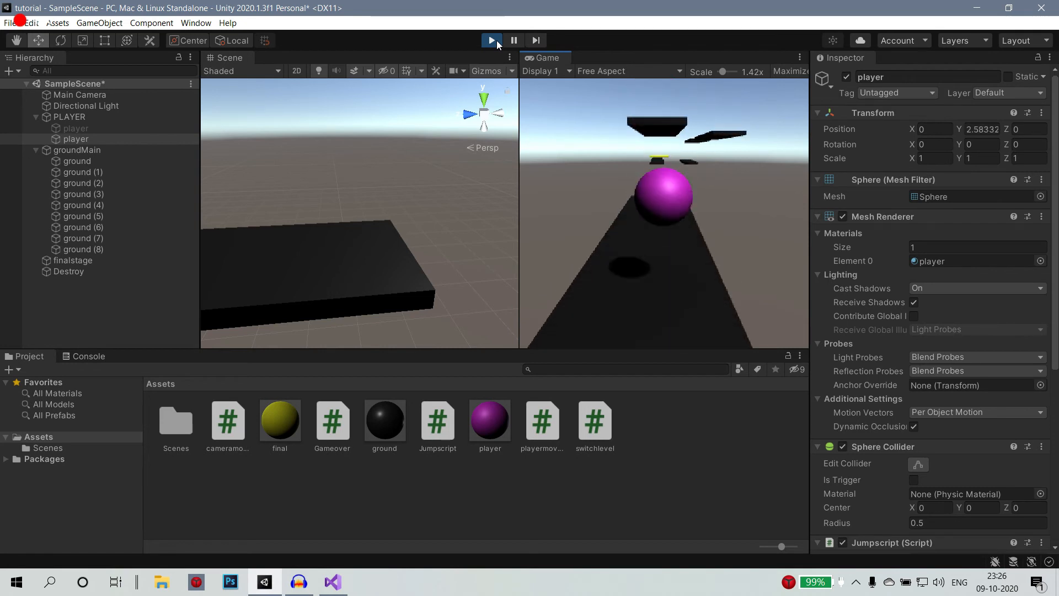
key(d)
key(a)
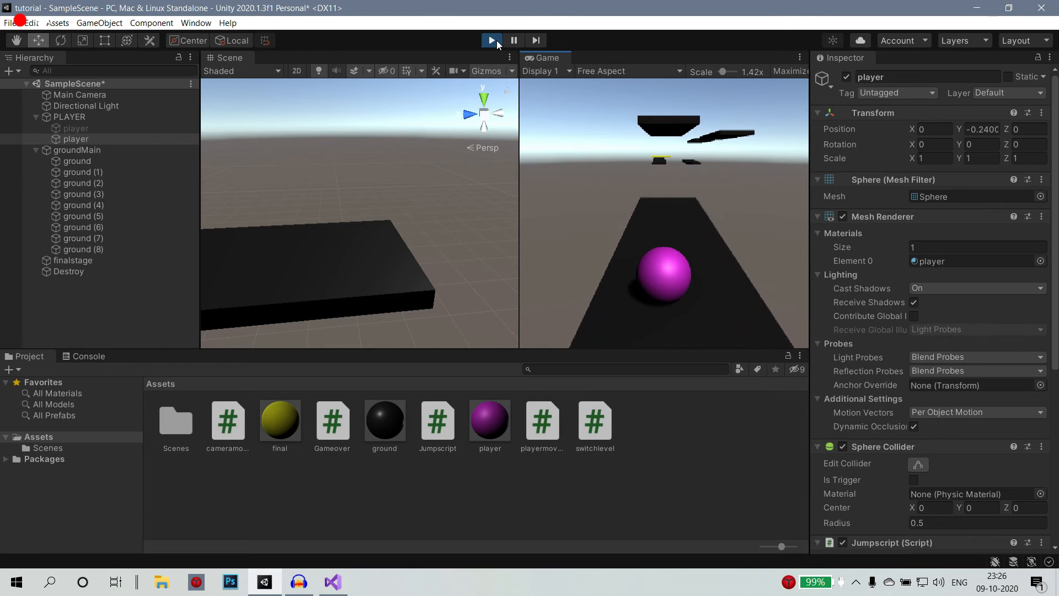
key(s)
key(d)
key(a)
key(s)
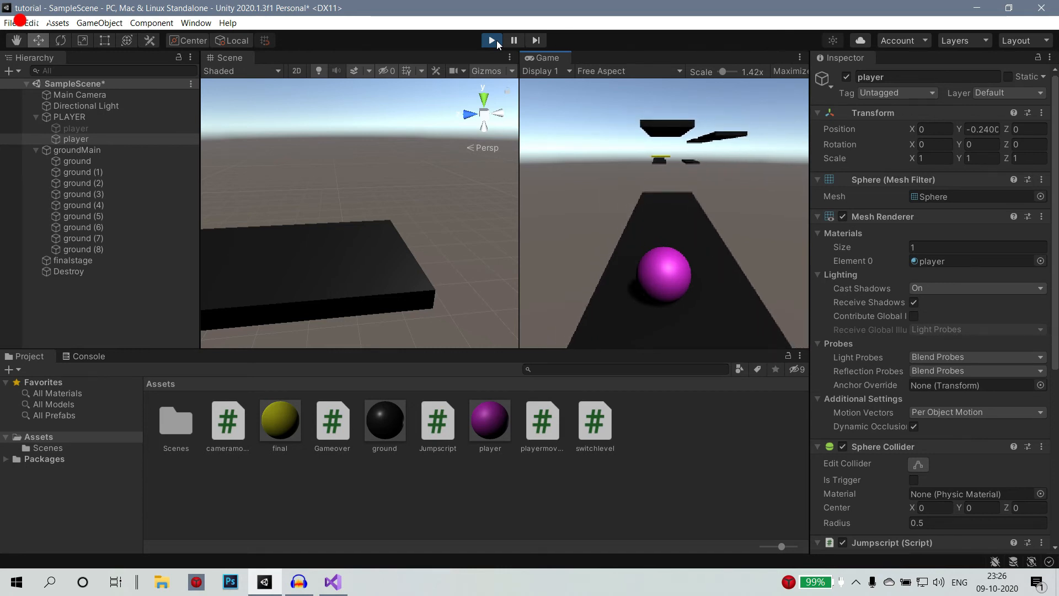
Swap the active player from sphere to cube in the running game, and end play mode.
scroll(938, 397, down, 5)
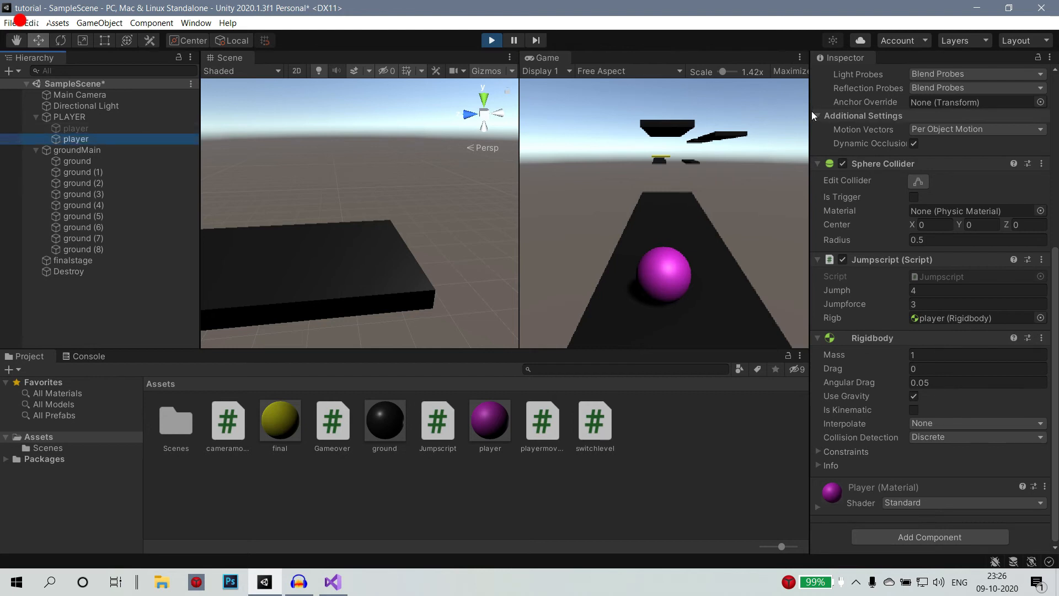
scroll(944, 169, up, 5)
click(847, 78)
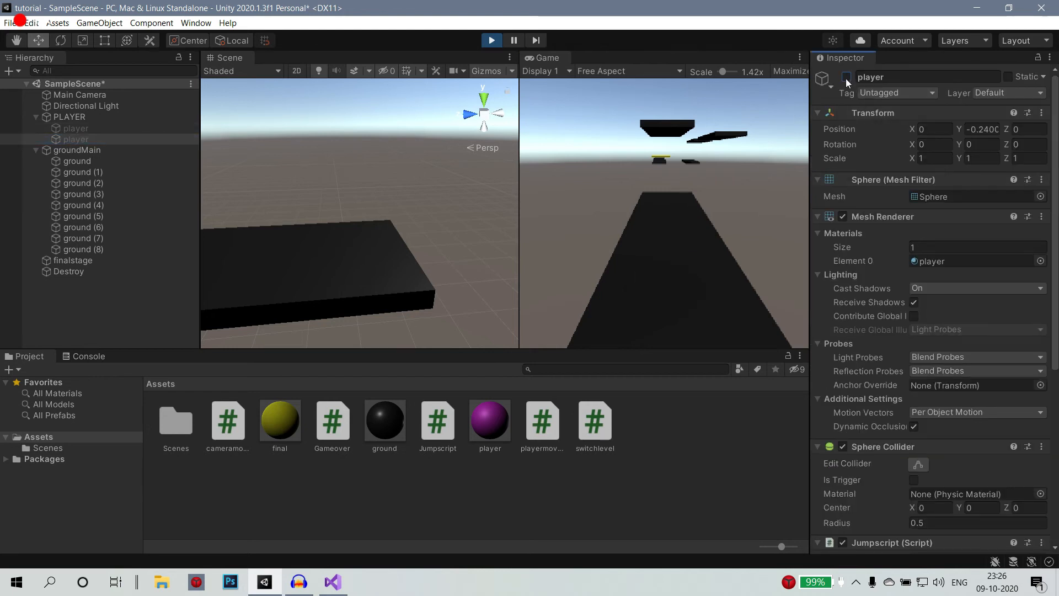
click(79, 128)
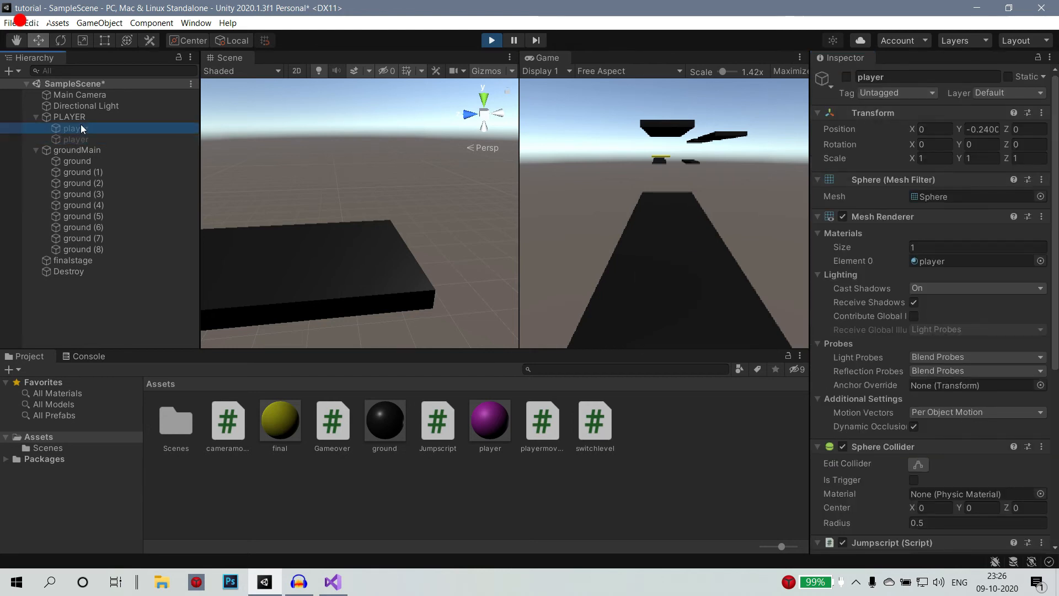
click(847, 77)
click(493, 40)
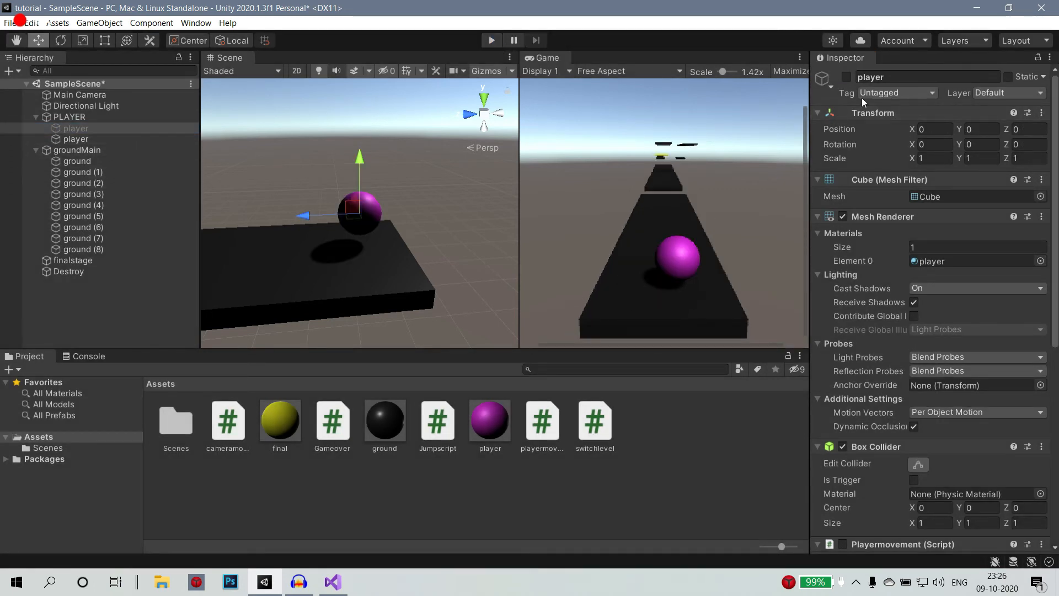
Activate the cube player, deactivate the sphere player, and play-test the scene with the cube.
click(847, 77)
click(76, 139)
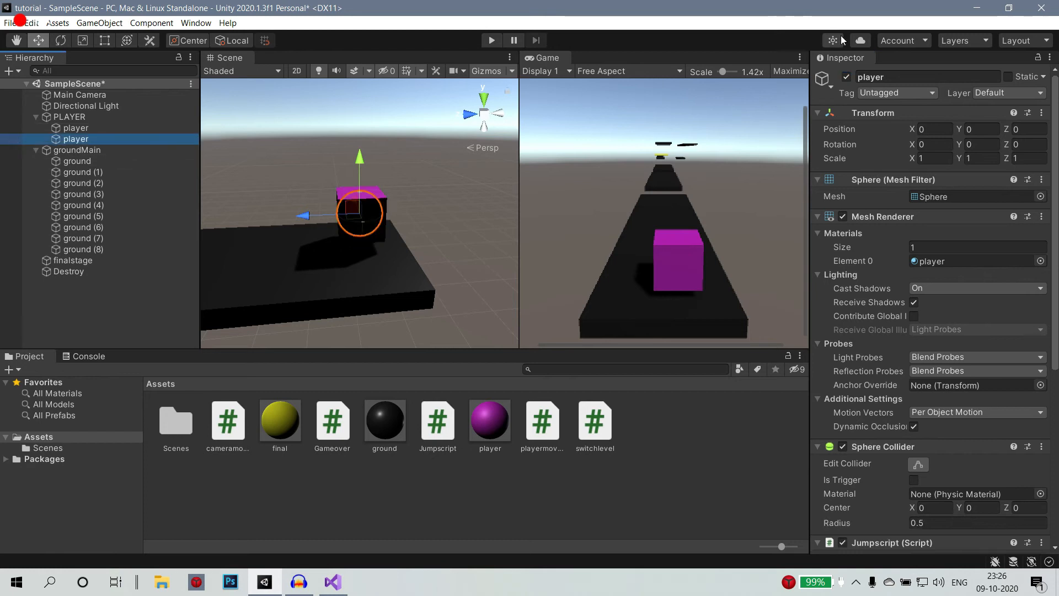
click(847, 77)
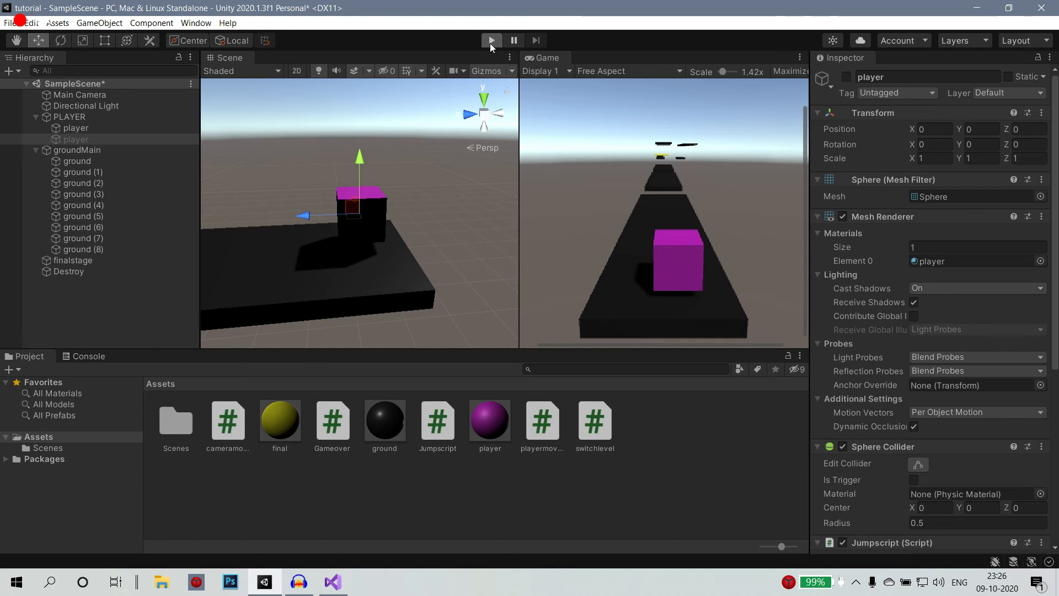
click(490, 40)
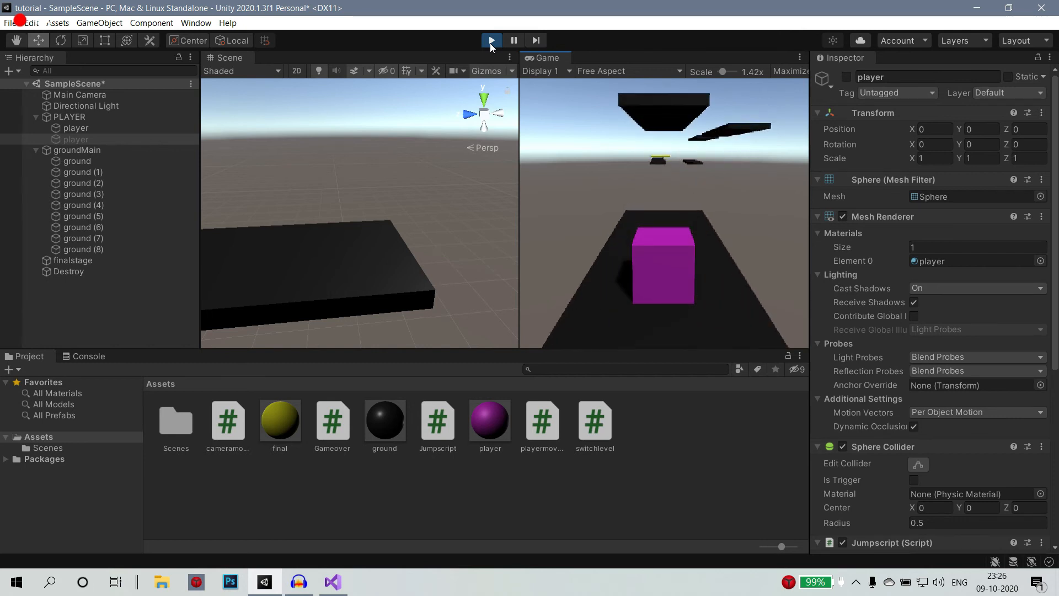
click(490, 42)
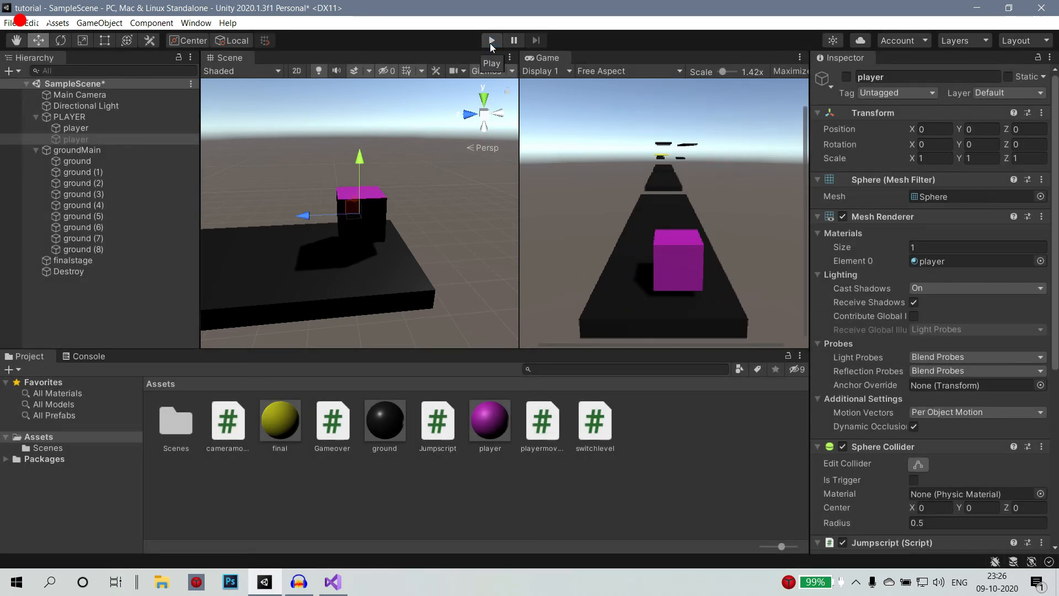
Check the components of both player forms and assign the sphere as the Player reference of Main Camera's Cameramovement script.
click(96, 138)
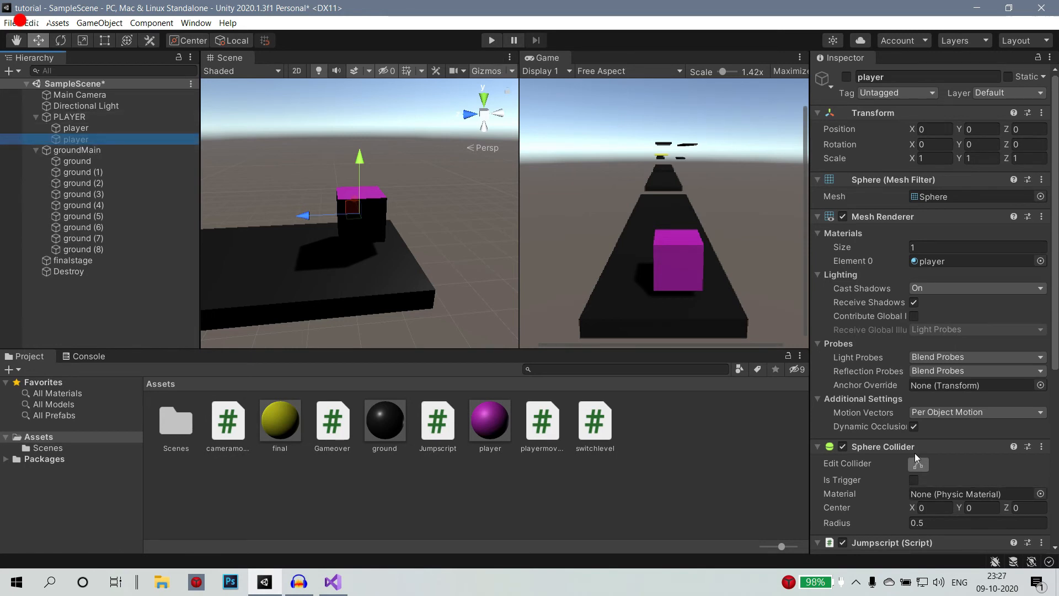
scroll(915, 452, down, 8)
click(101, 132)
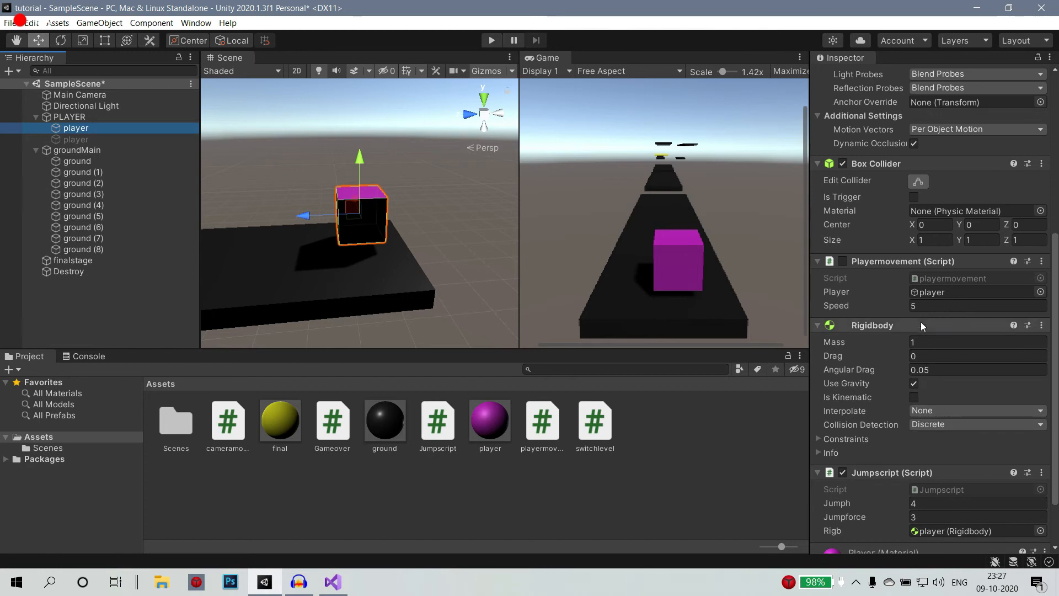
scroll(920, 358, down, 3)
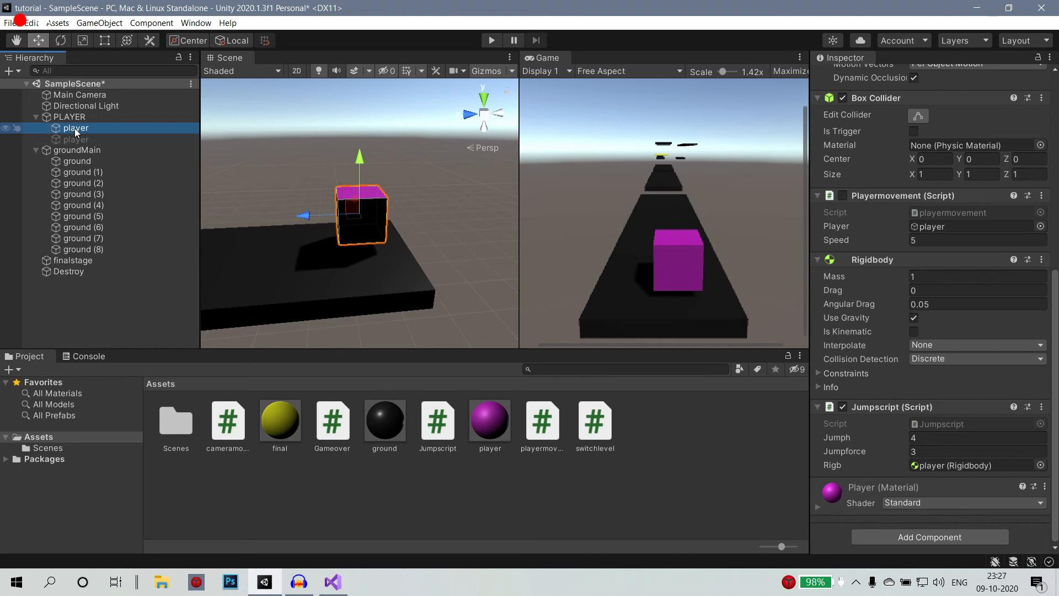
click(91, 96)
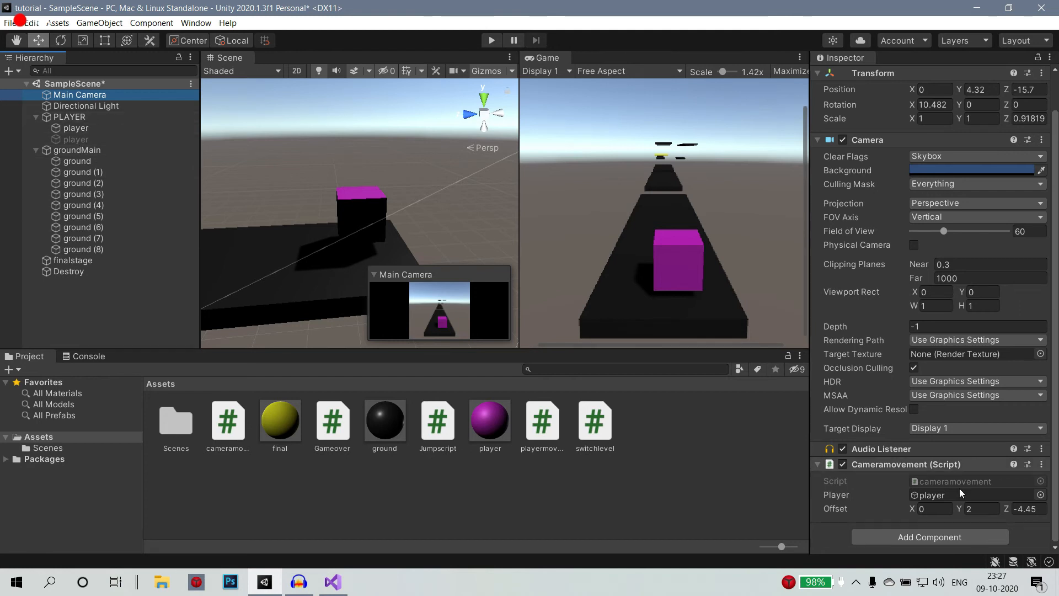
drag(101, 139, 938, 503)
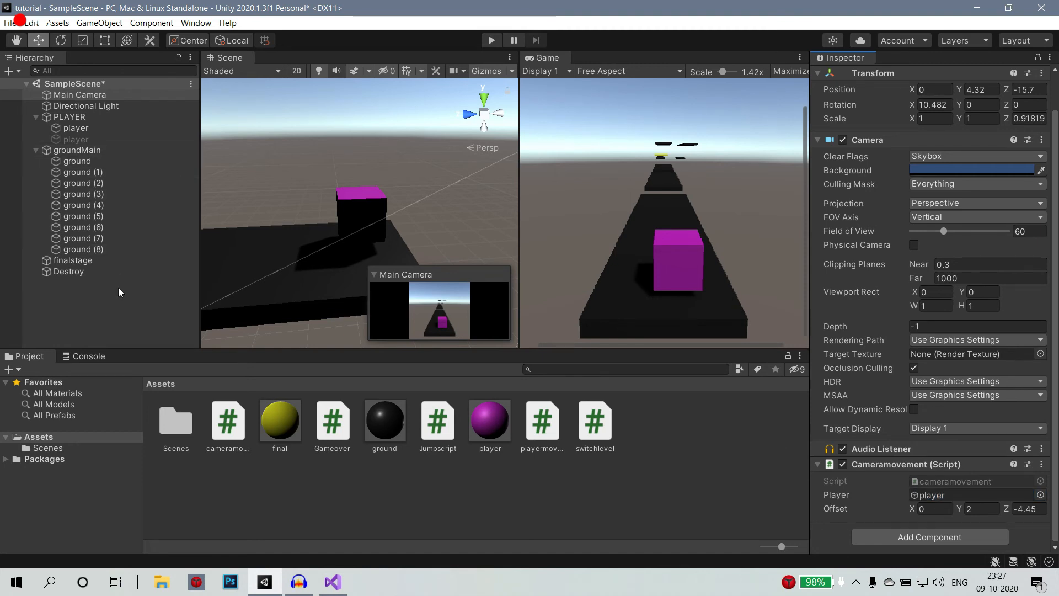
Assign the sphere player as the Player reference in finalstage's Switchlevel script and Destroy's Gameover script.
click(77, 261)
scroll(911, 498, down, 3)
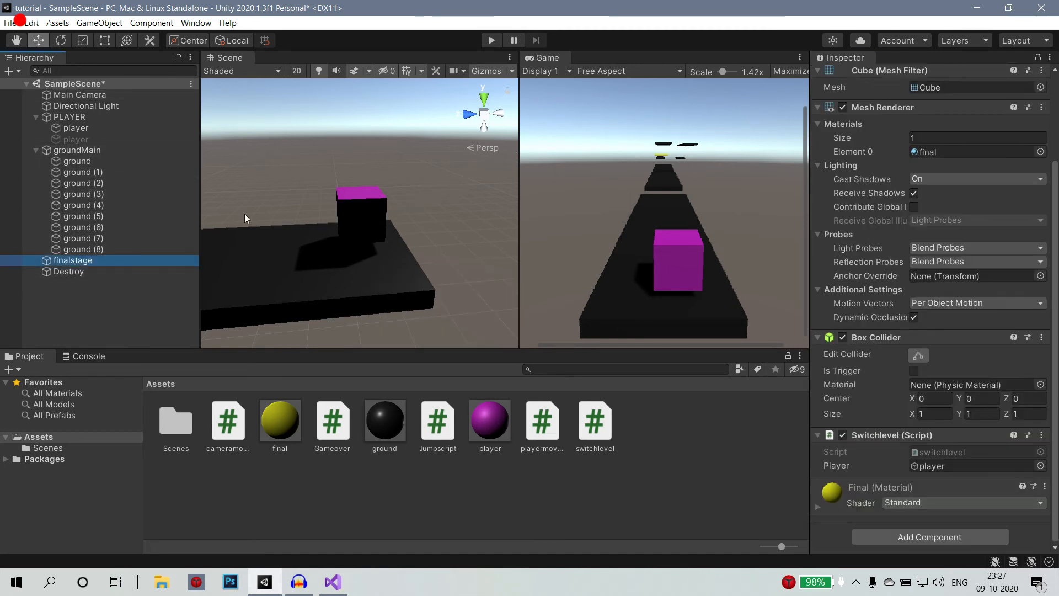
drag(43, 138, 950, 474)
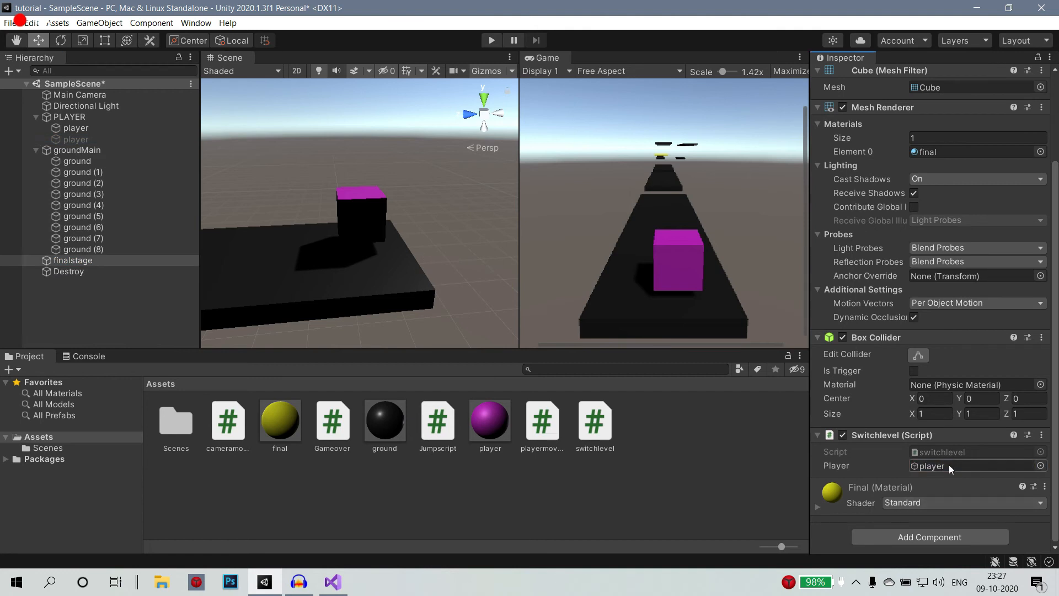
click(68, 271)
drag(74, 138, 951, 310)
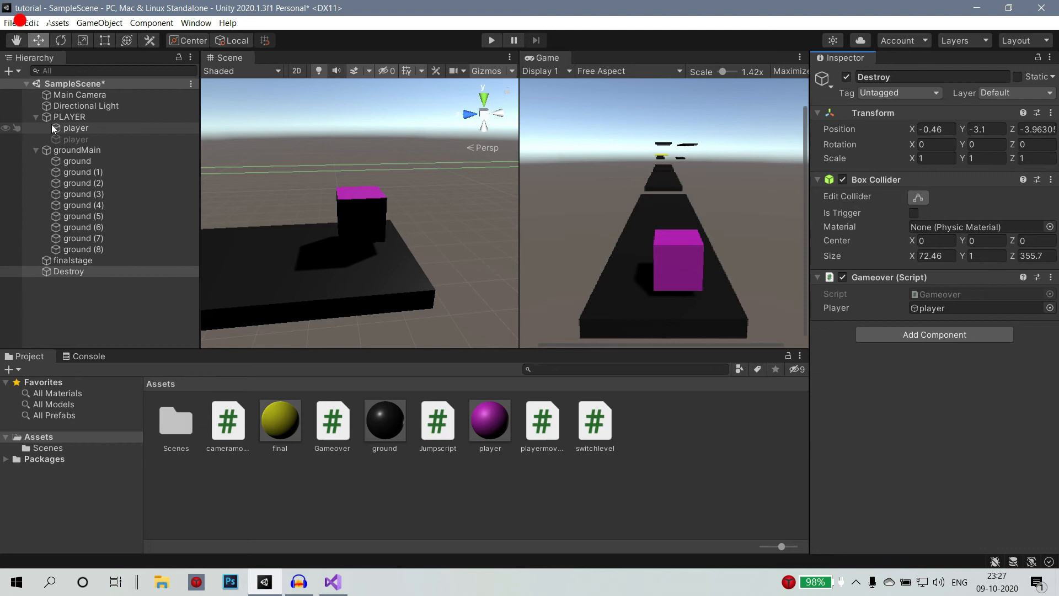
Deactivate the cube player under PLAYER and activate the sphere player in its place.
click(69, 128)
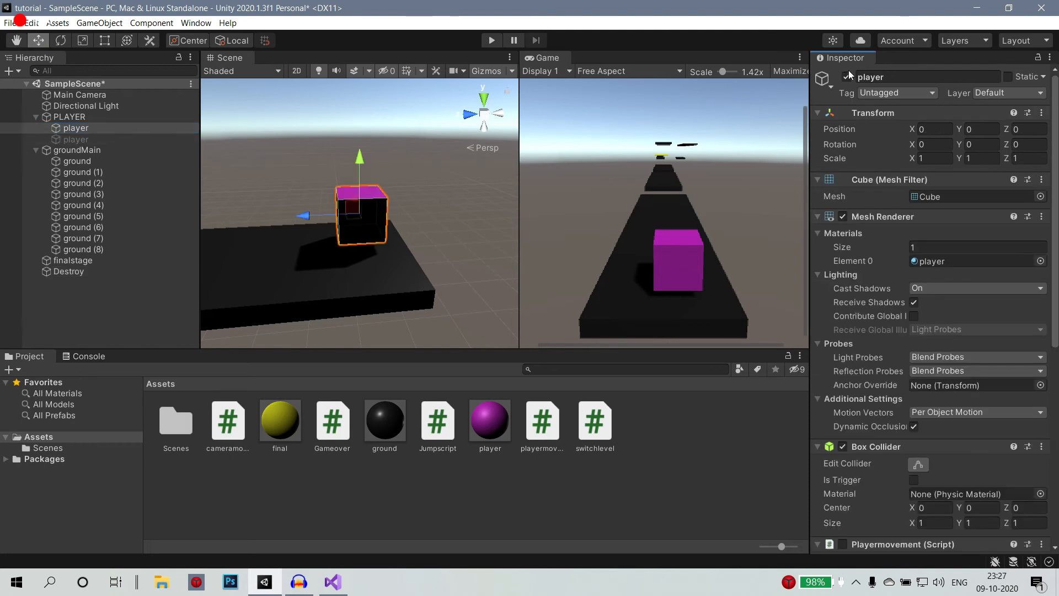
click(847, 77)
click(75, 139)
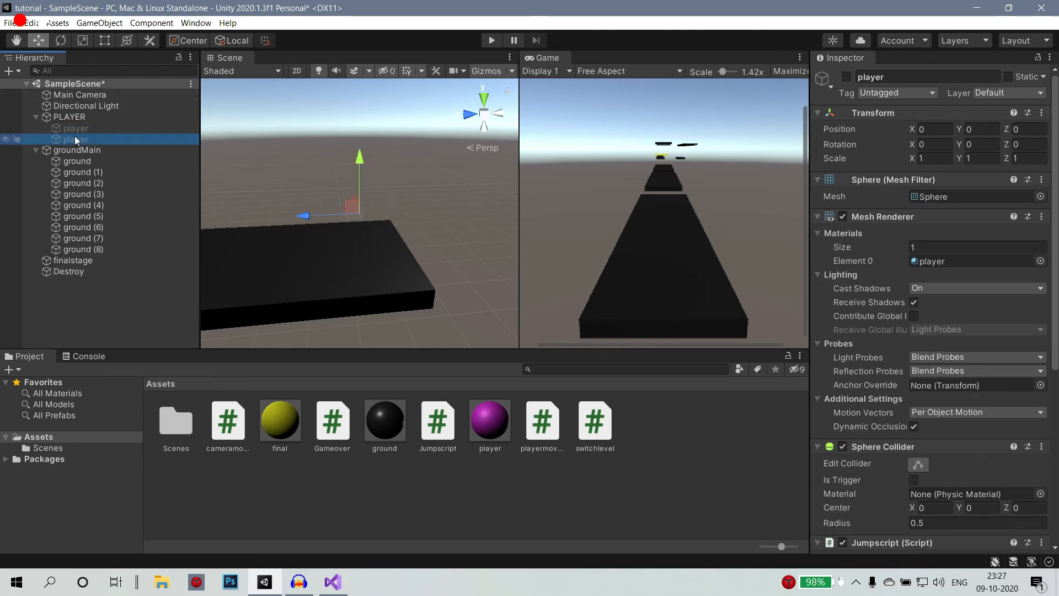
click(847, 77)
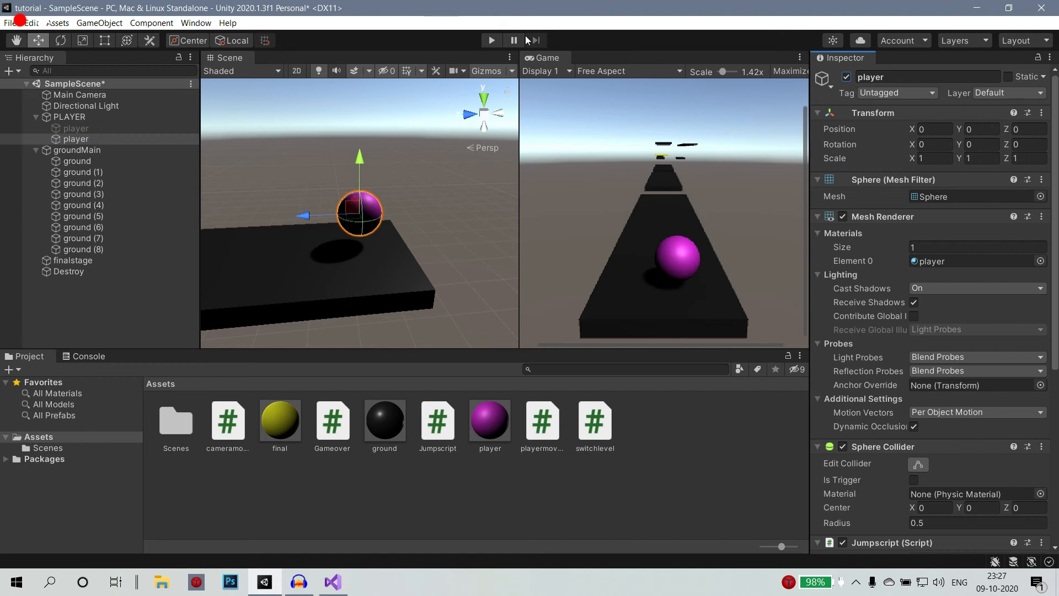
Play-test the sphere by jumping across the platforms, end play mode, and collapse the PLAYER group.
click(492, 40)
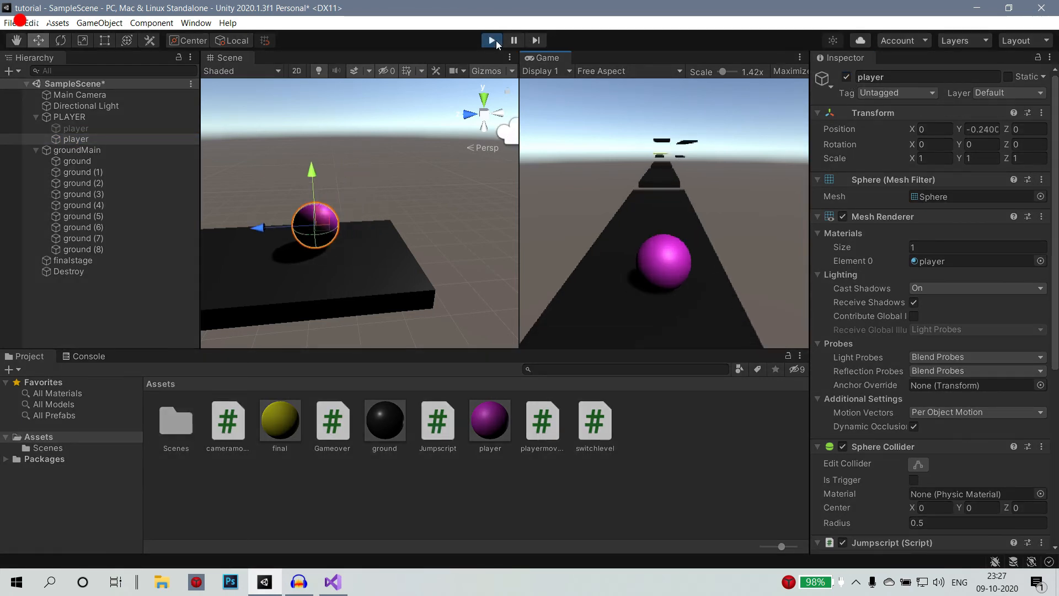
key(space)
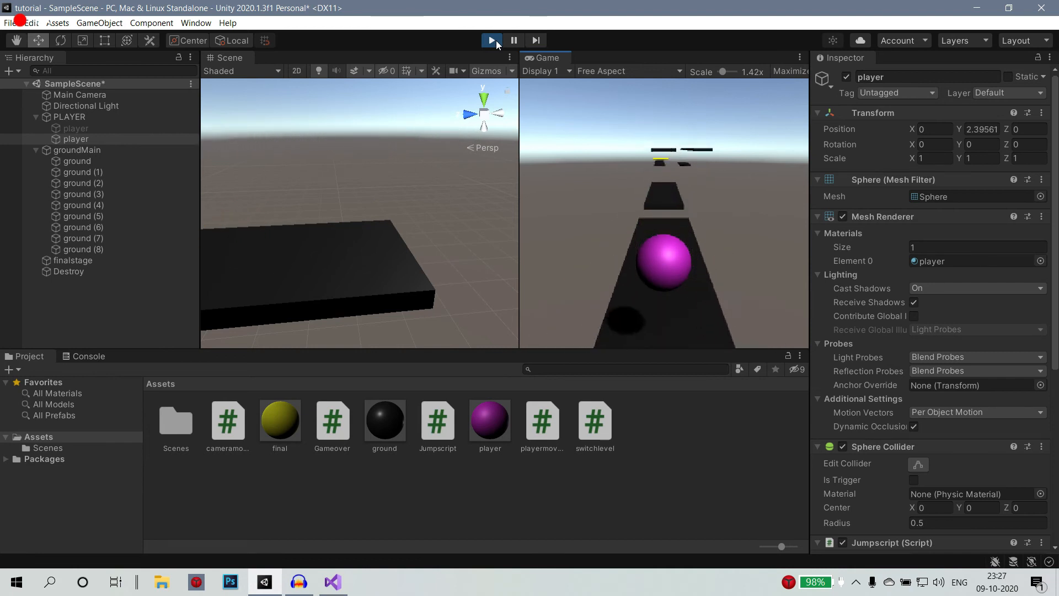
key(space)
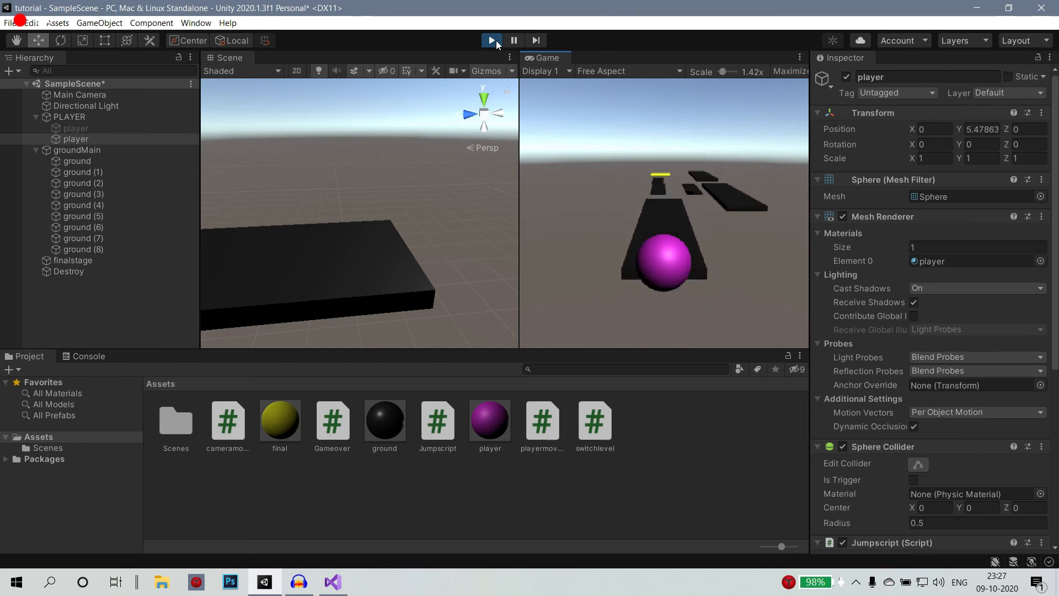
key(space)
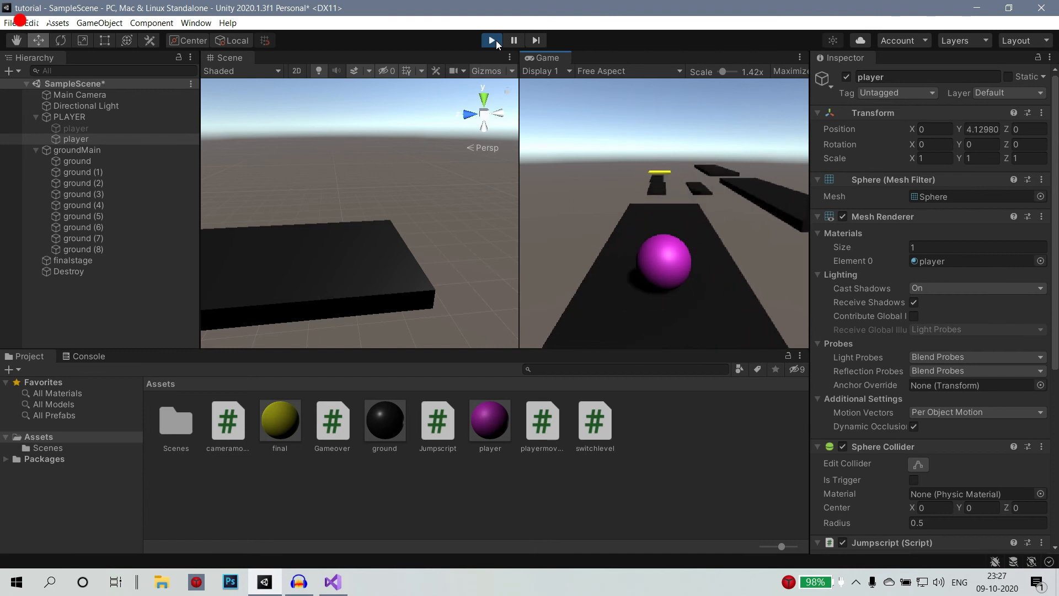
key(space)
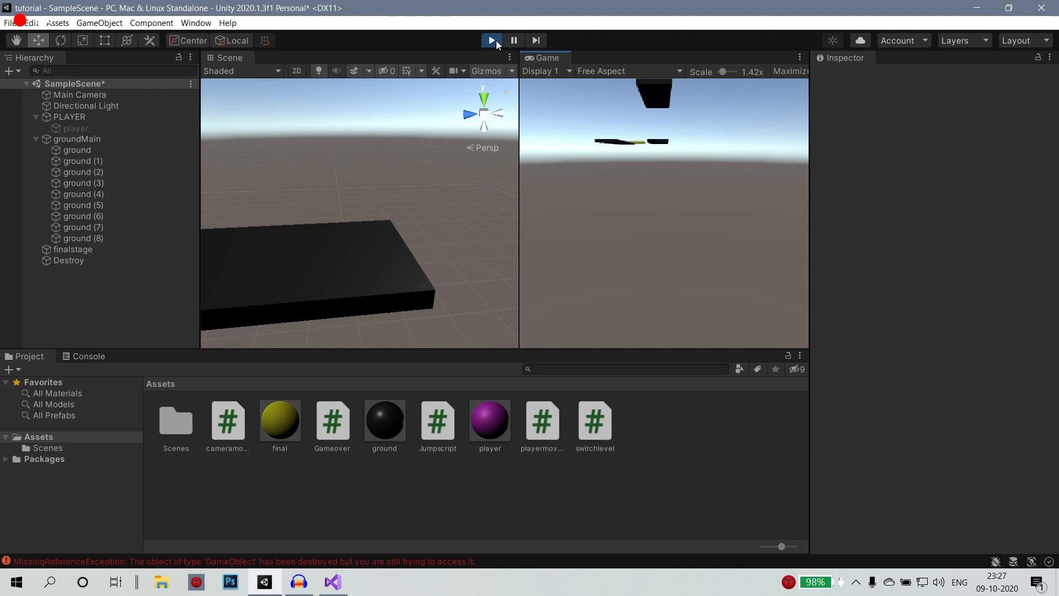
click(492, 40)
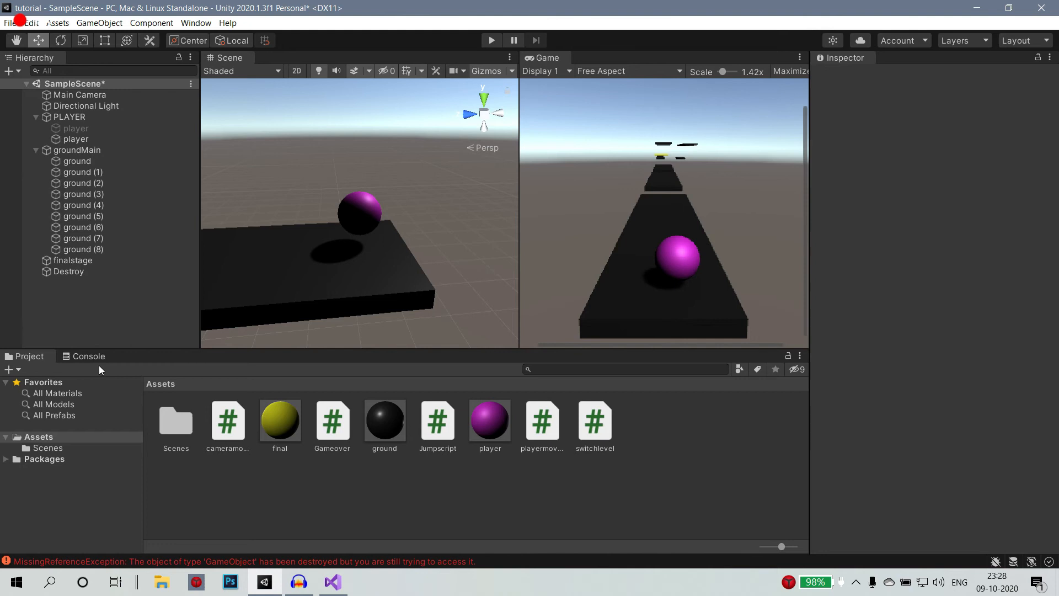
click(36, 116)
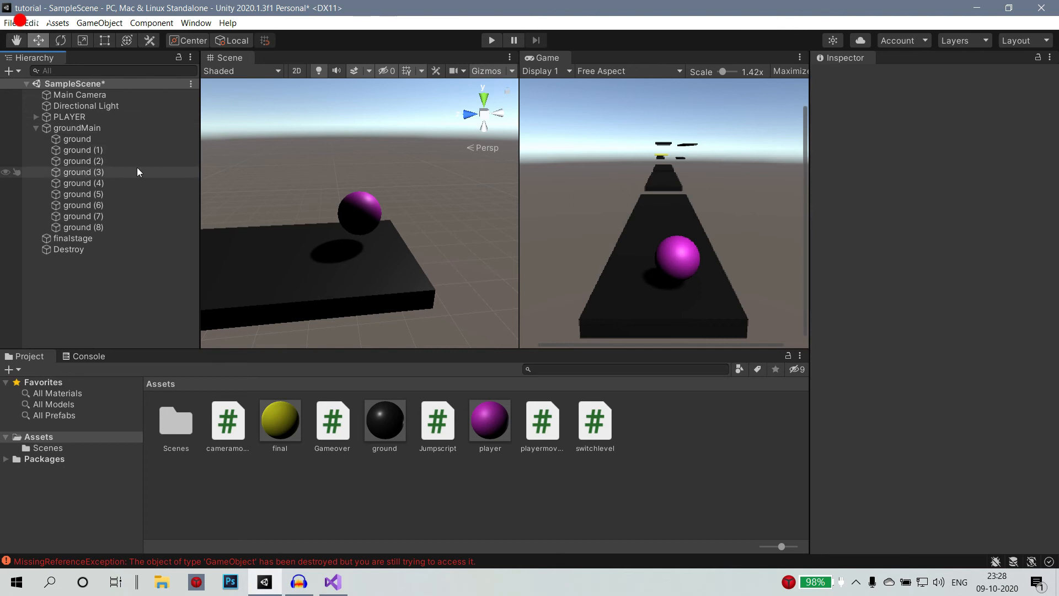
Try the Solid Color and Depth only clear flags on Main Camera.
click(20, 94)
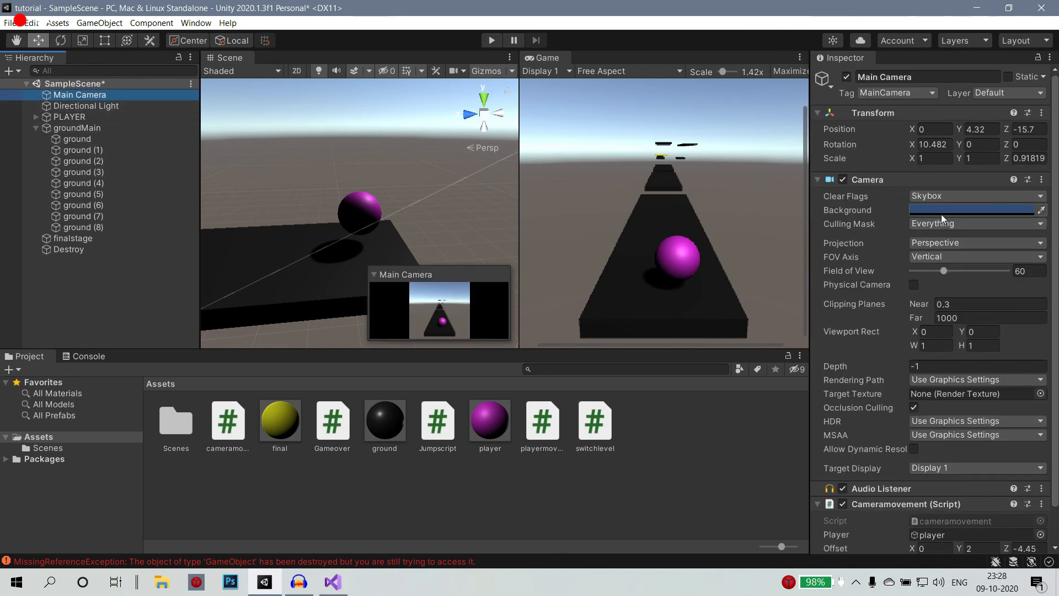
click(949, 195)
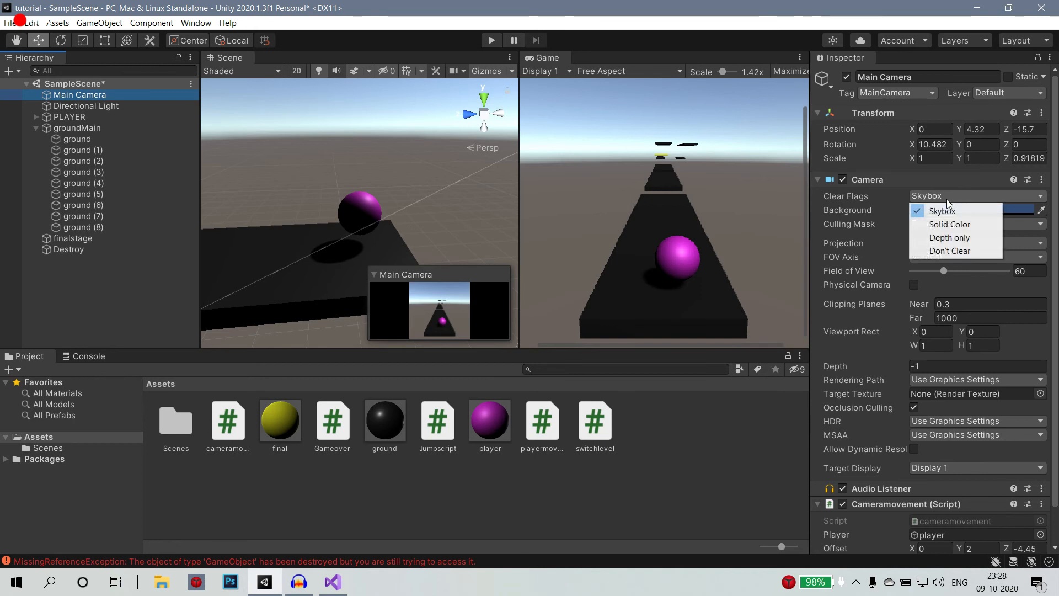
click(949, 225)
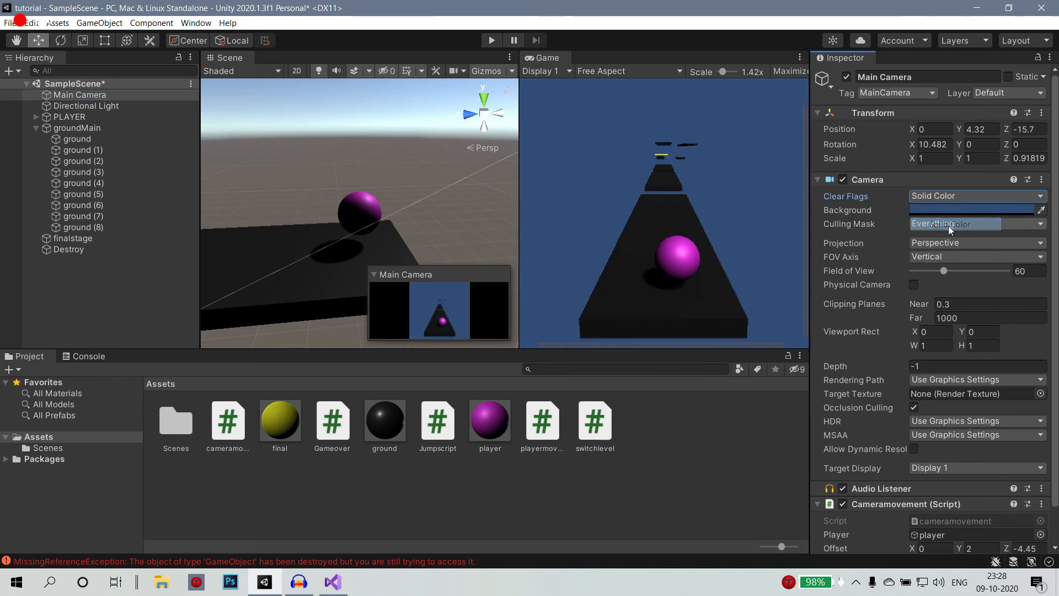
click(943, 199)
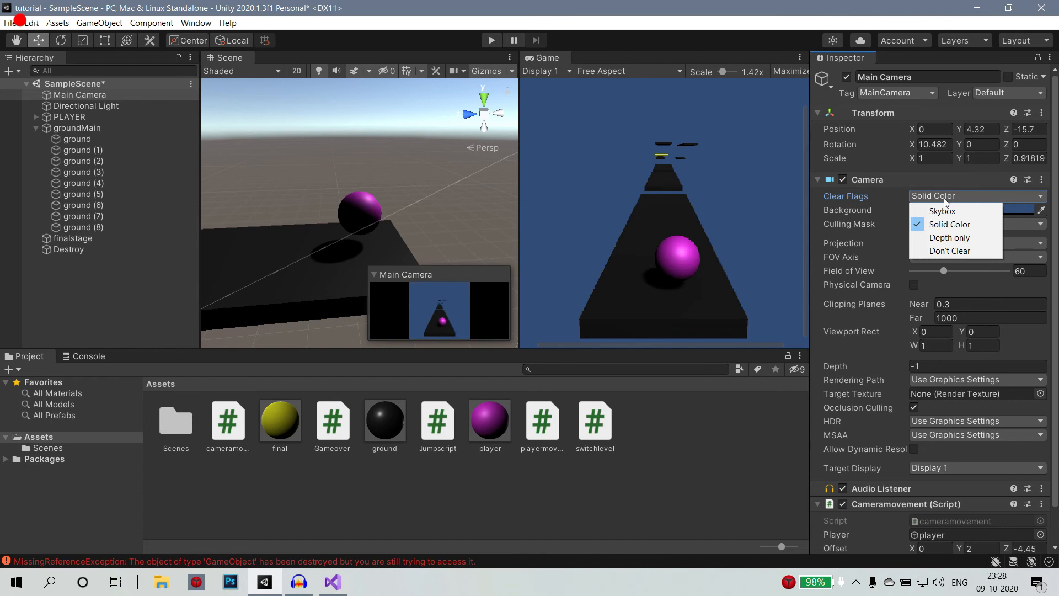
click(944, 238)
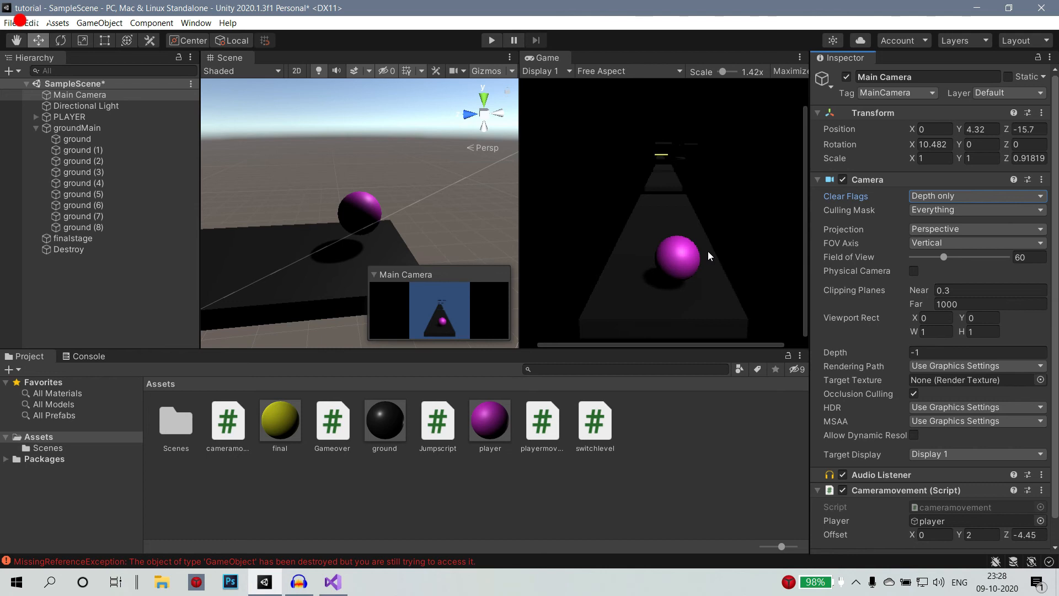
Set Main Camera's field of view to 66 and its clear flags to Solid Color.
mouse_move(943, 257)
mouse_down()
mouse_move(933, 258)
mouse_move(958, 257)
mouse_move(948, 261)
mouse_up()
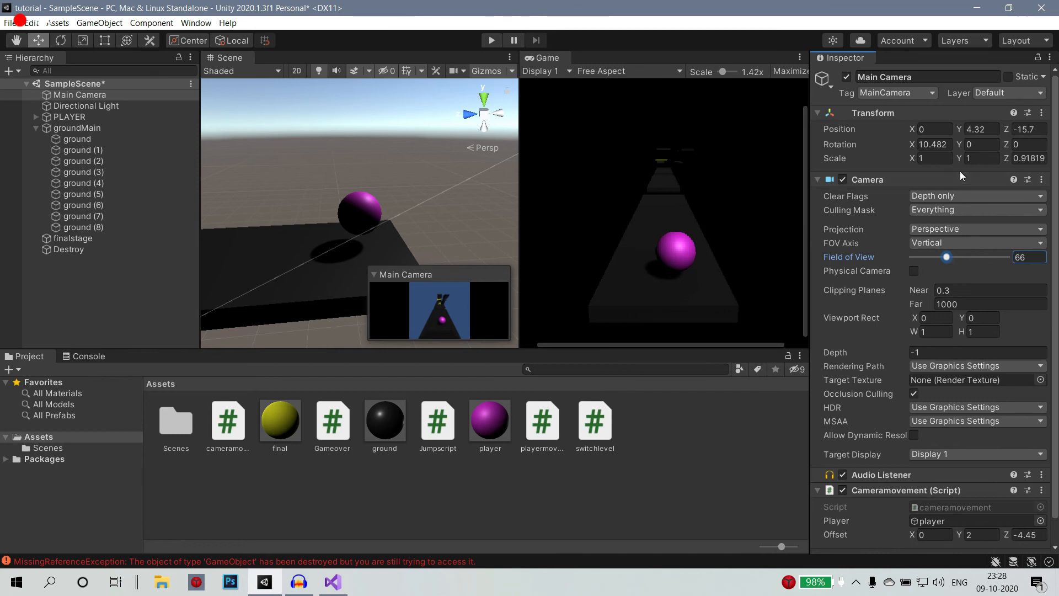
click(932, 197)
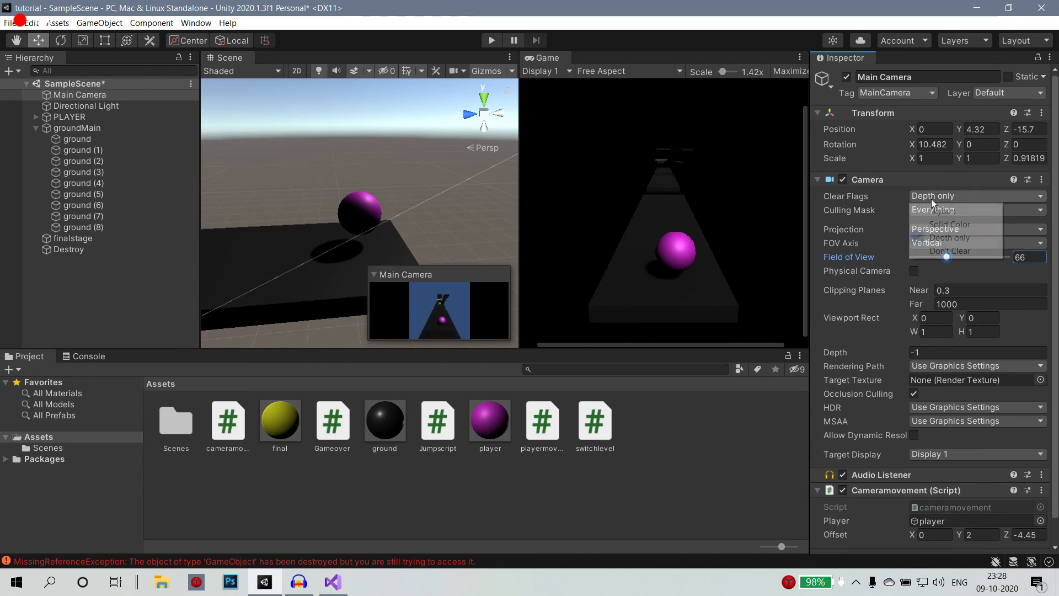
click(932, 207)
click(931, 197)
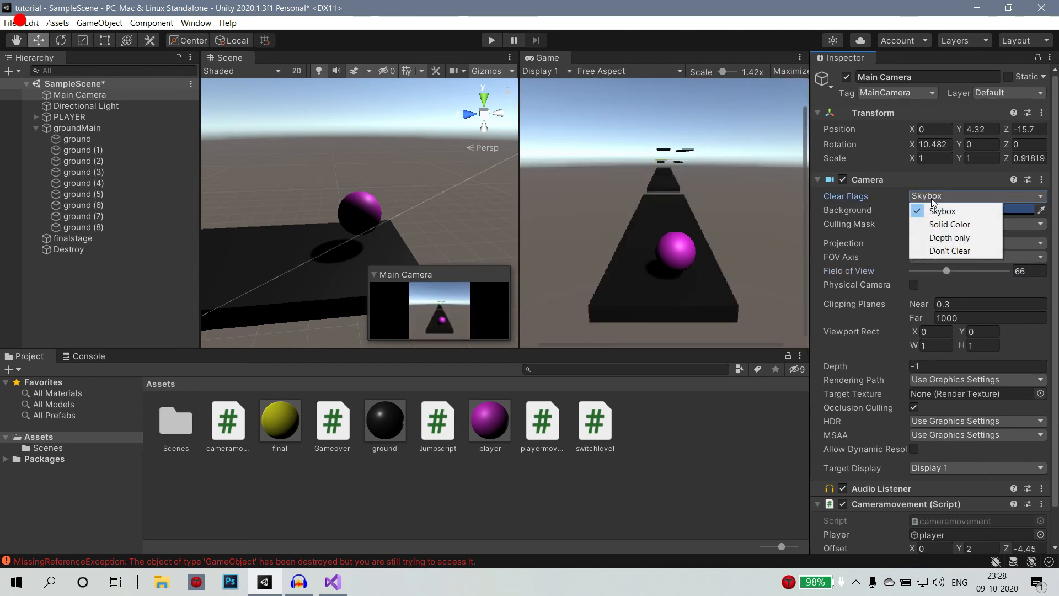
click(940, 224)
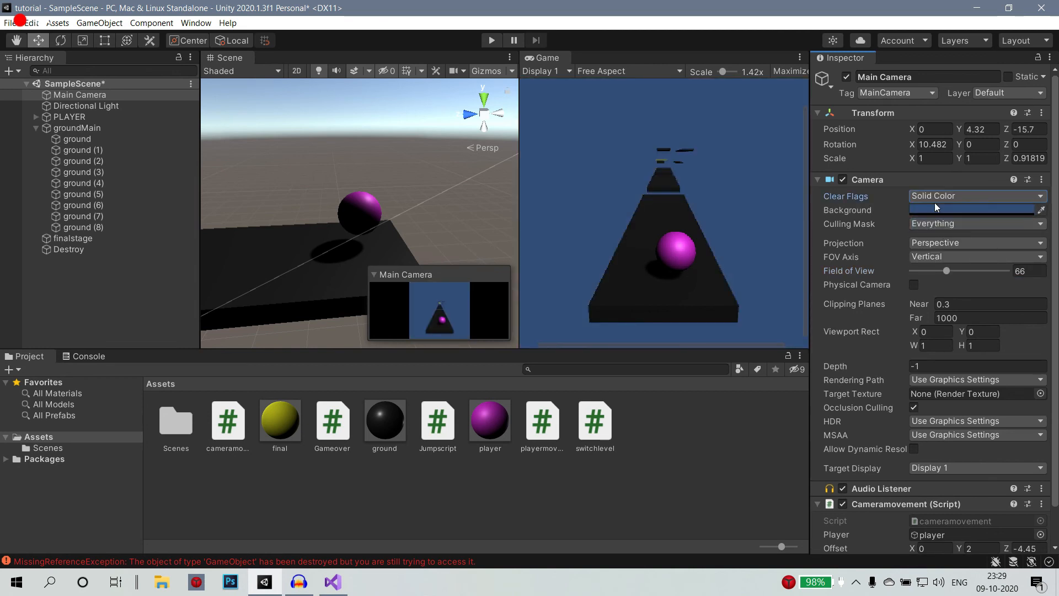
Set Main Camera's background color to black (hex 000000).
click(936, 209)
drag(950, 339, 936, 357)
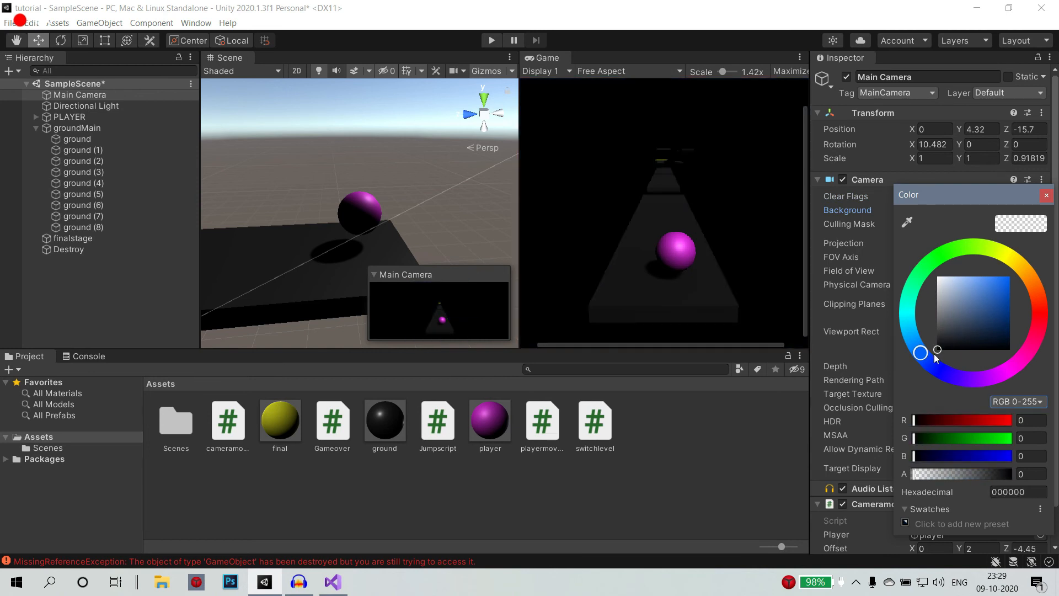
click(1046, 198)
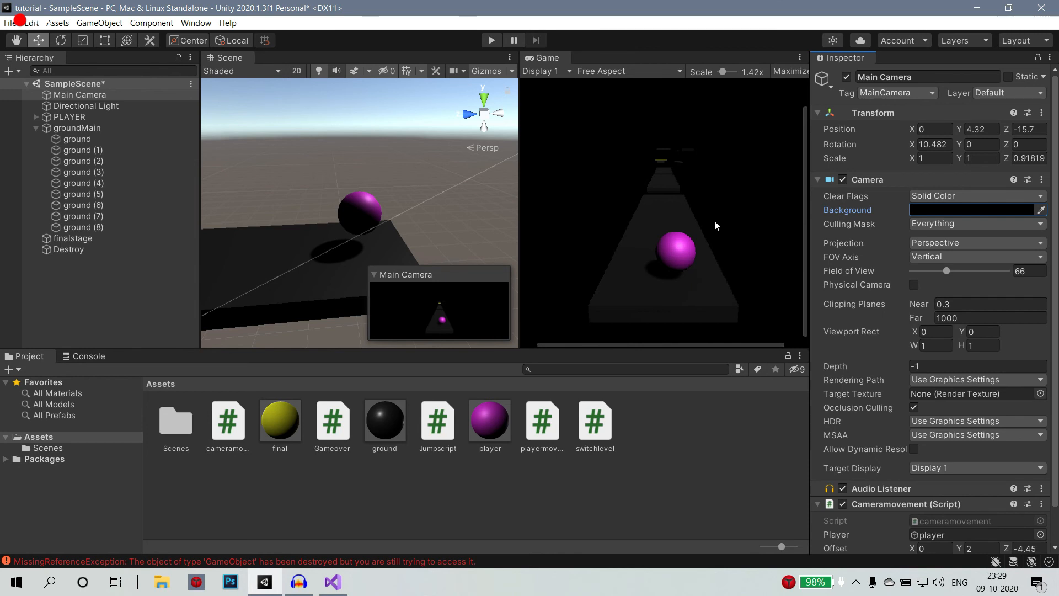
Lighten the ground material's albedo to a dark grey, hex 535557.
click(388, 423)
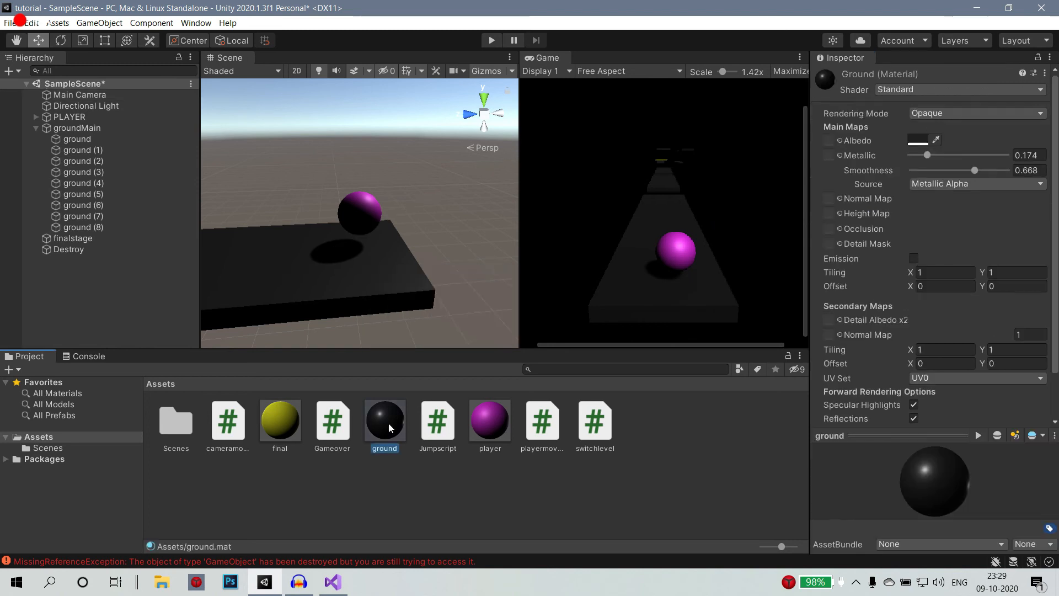
click(958, 479)
click(921, 139)
mouse_move(938, 274)
mouse_down()
mouse_move(942, 250)
mouse_move(940, 269)
mouse_up()
mouse_move(971, 312)
mouse_down()
mouse_move(913, 275)
mouse_move(1025, 213)
mouse_move(968, 277)
mouse_move(942, 261)
mouse_up()
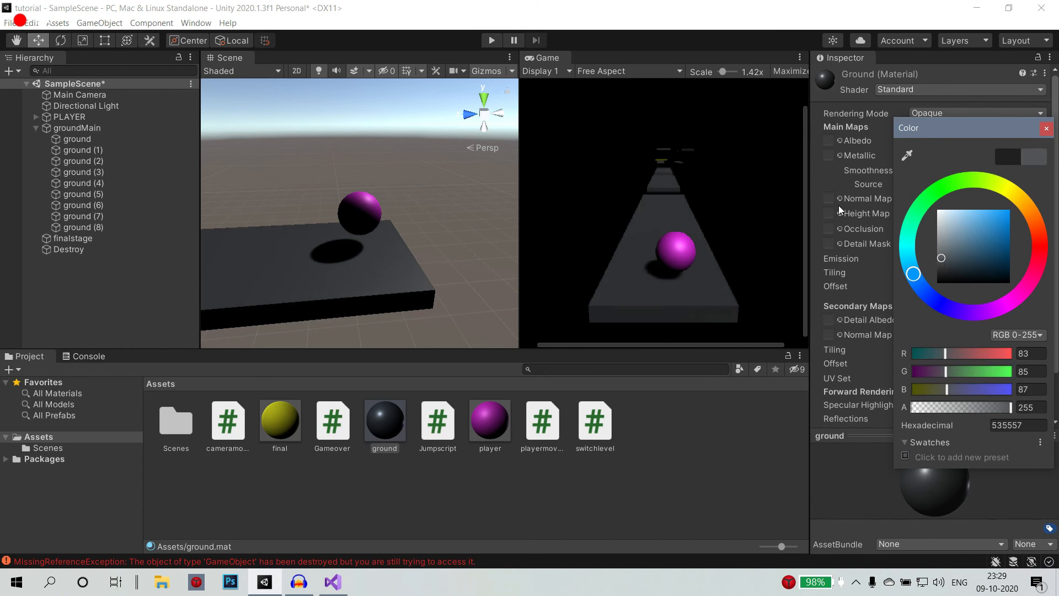
click(1050, 129)
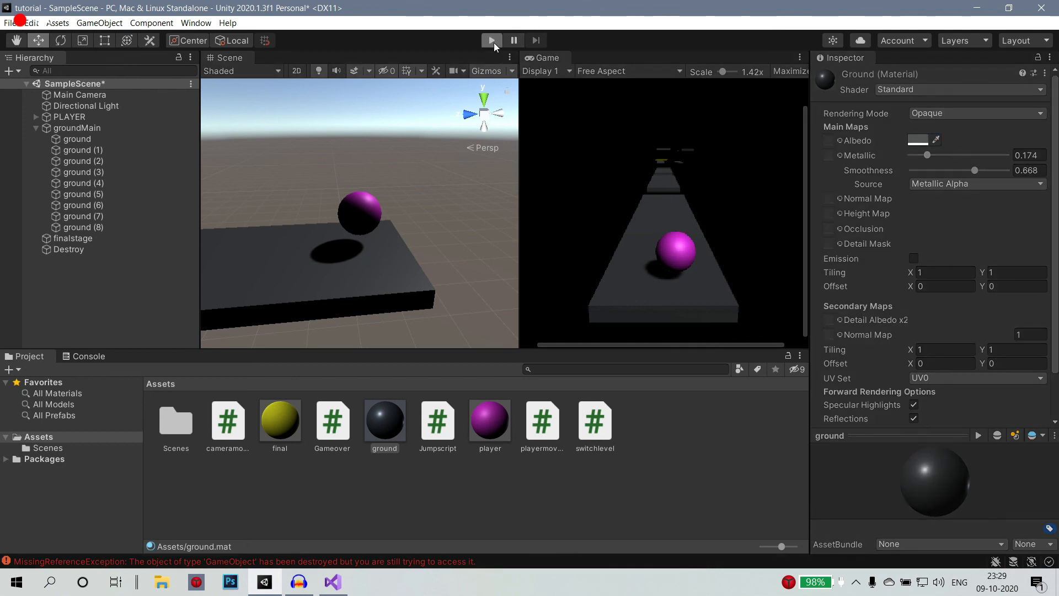
Play-test the sphere level with the new colors, check the console messages, and end play mode.
click(492, 40)
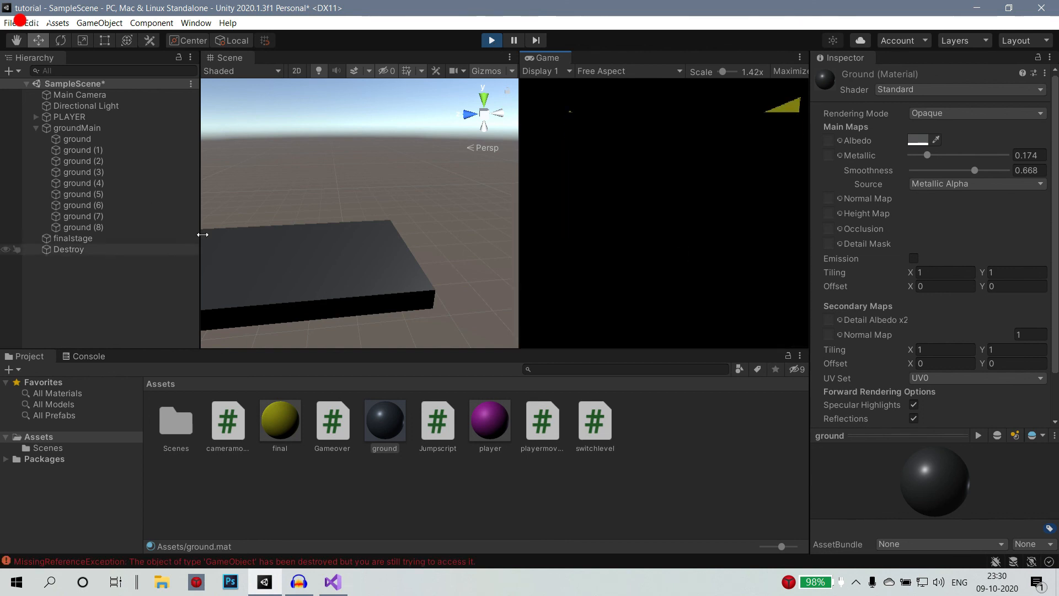
click(84, 356)
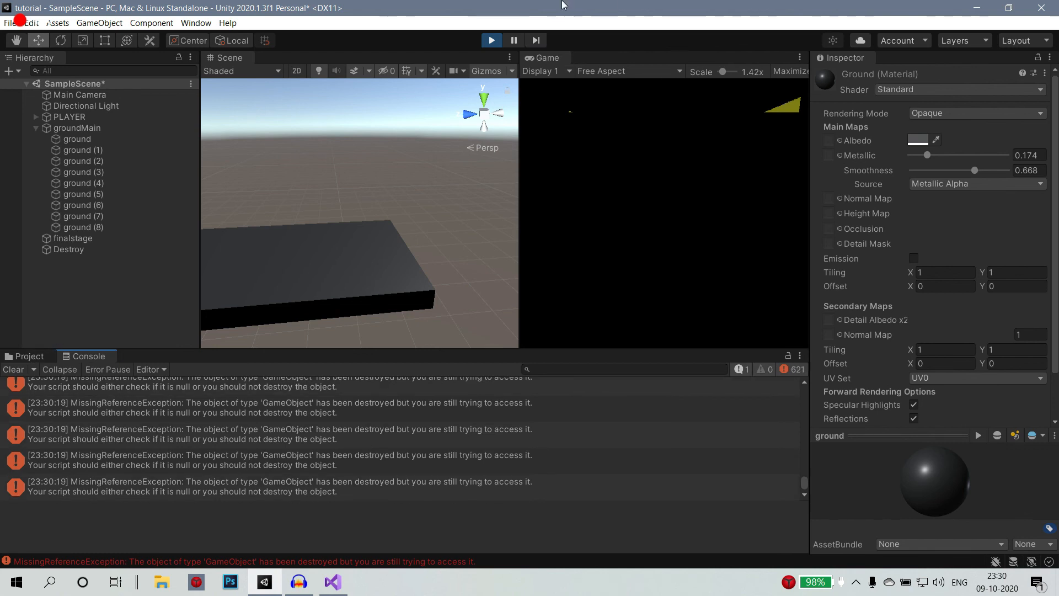
click(491, 41)
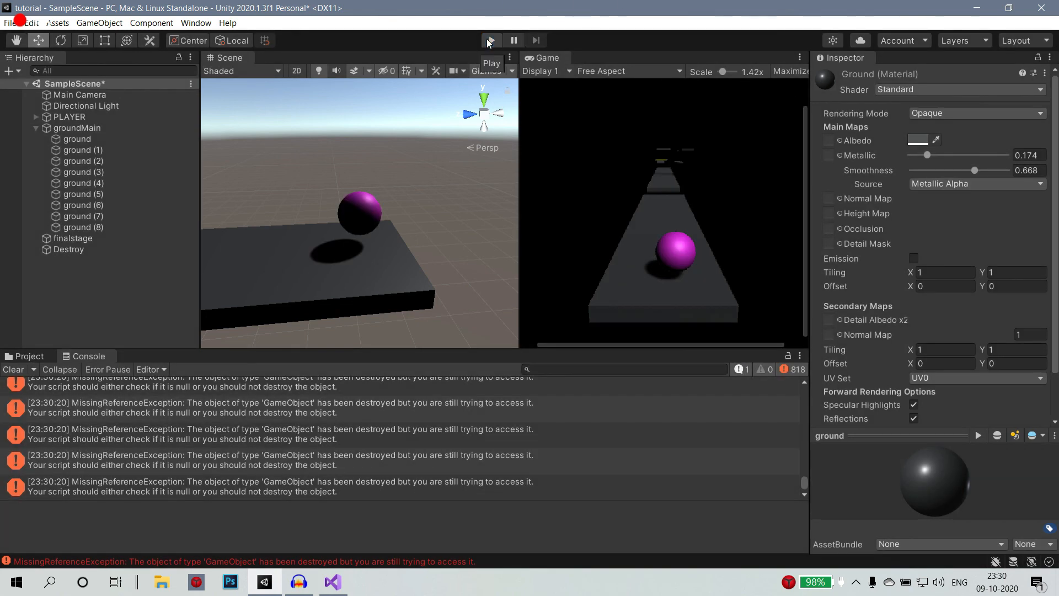